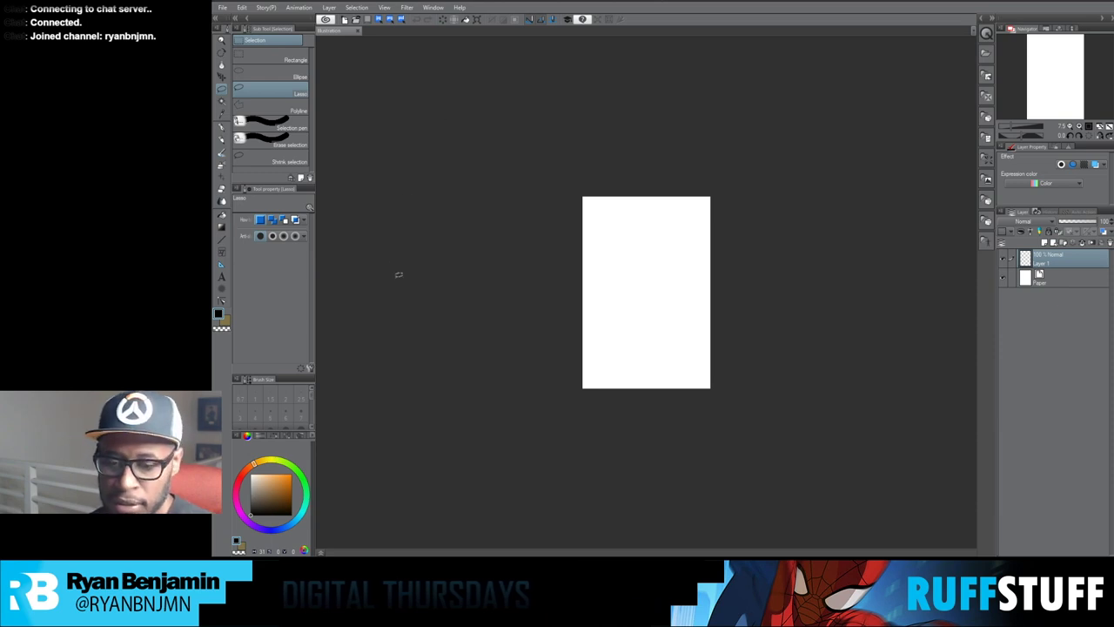
Step: Choose the Rough pencil for sketching on Layer 1
{"action": "scroll", "coordinate": [519, 305], "scroll_direction": "up", "scroll_amount": 5}
{"action": "scroll", "coordinate": [604, 206], "scroll_direction": "down", "scroll_amount": 1}
{"action": "mouse_move", "coordinate": [675, 213]}
{"action": "left_mouse_down"}
{"action": "mouse_move", "coordinate": [465, 220]}
{"action": "mouse_move", "coordinate": [514, 218]}
{"action": "left_mouse_up"}
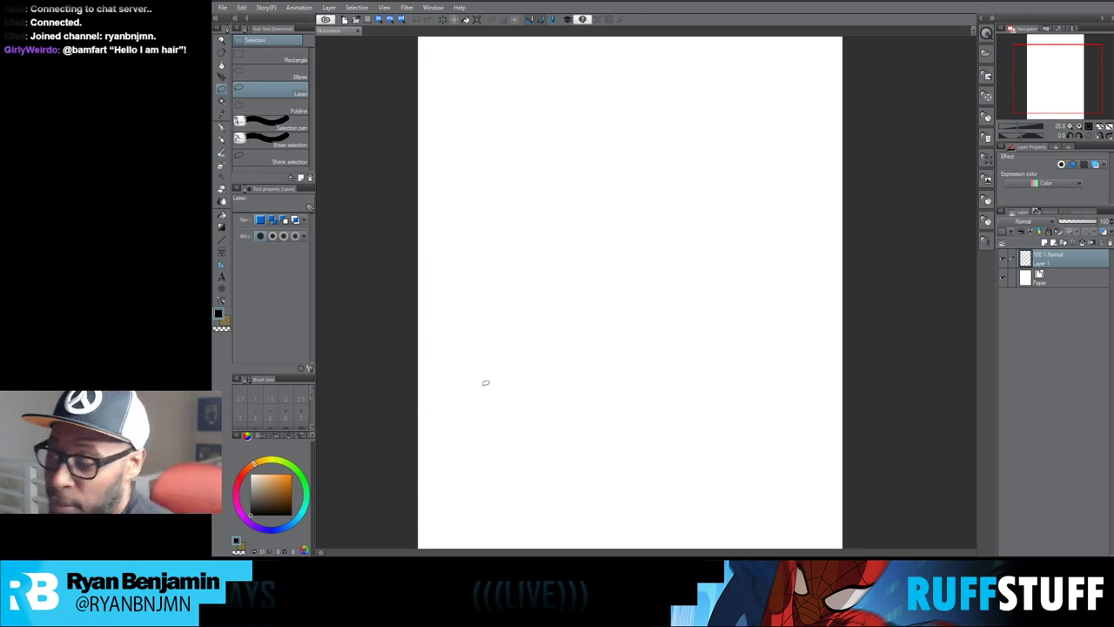
{"action": "key", "text": "p"}
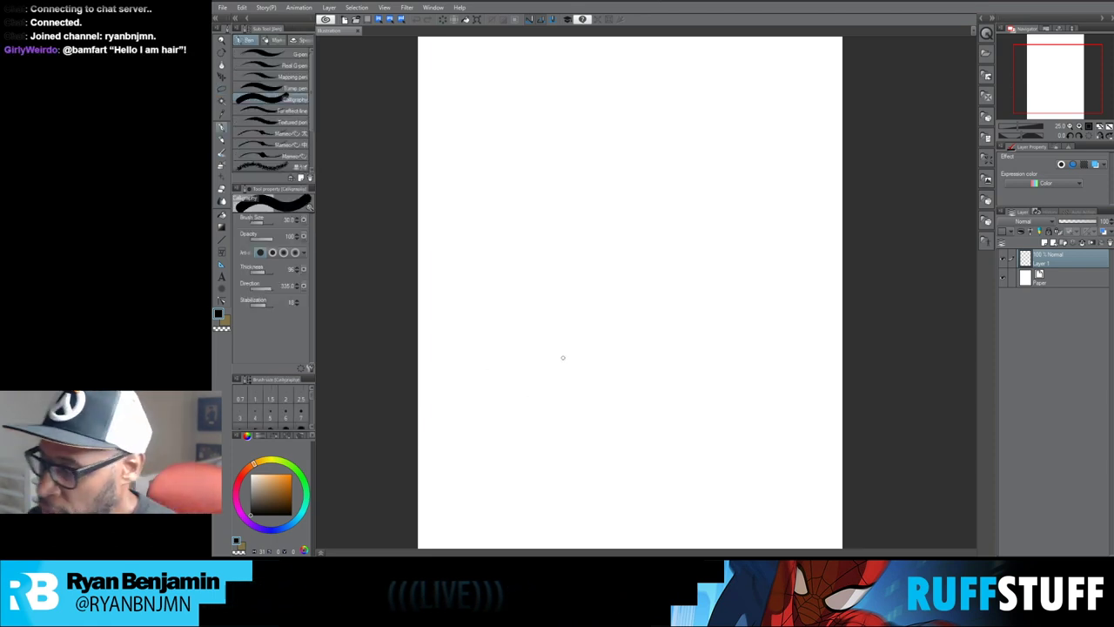
{"action": "key", "text": "p"}
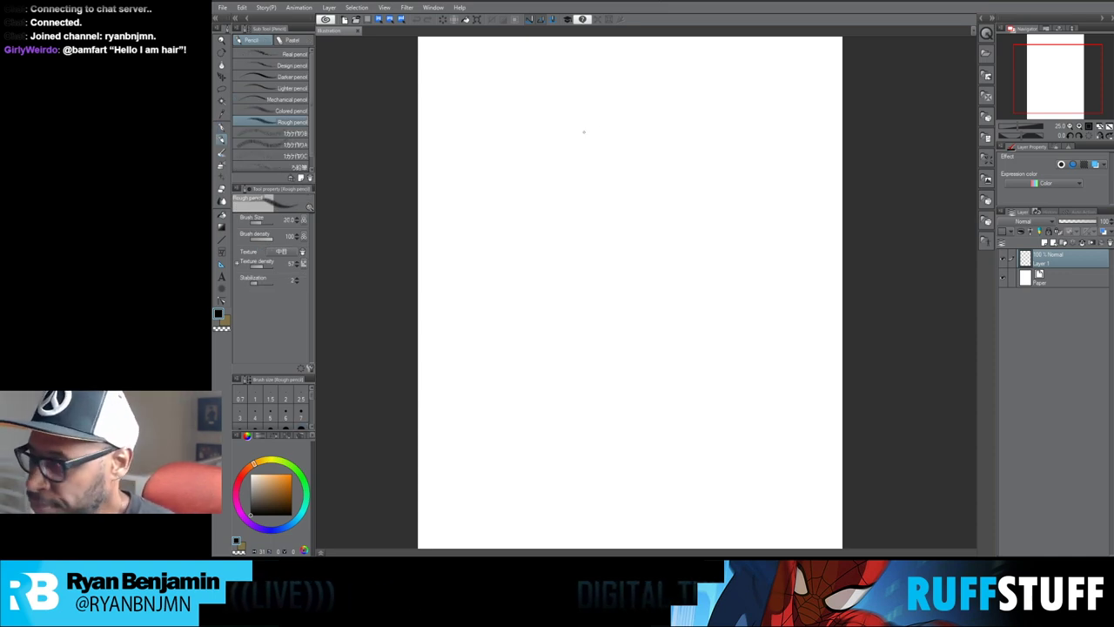
{"action": "mouse_move", "coordinate": [559, 179]}
{"action": "left_mouse_down"}
{"action": "mouse_move", "coordinate": [604, 127]}
{"action": "mouse_move", "coordinate": [622, 212]}
{"action": "mouse_move", "coordinate": [667, 180]}
{"action": "left_mouse_up"}
{"action": "key", "text": "]"}
{"action": "mouse_move", "coordinate": [539, 264]}
{"action": "left_mouse_down"}
{"action": "mouse_move", "coordinate": [505, 266]}
{"action": "mouse_move", "coordinate": [735, 262]}
{"action": "left_mouse_up"}
{"action": "key", "text": "ctrl+z"}
{"action": "mouse_move", "coordinate": [622, 303]}
{"action": "left_mouse_down"}
{"action": "mouse_move", "coordinate": [557, 387]}
{"action": "mouse_move", "coordinate": [593, 405]}
{"action": "left_mouse_up"}
{"action": "key", "text": "Delete"}
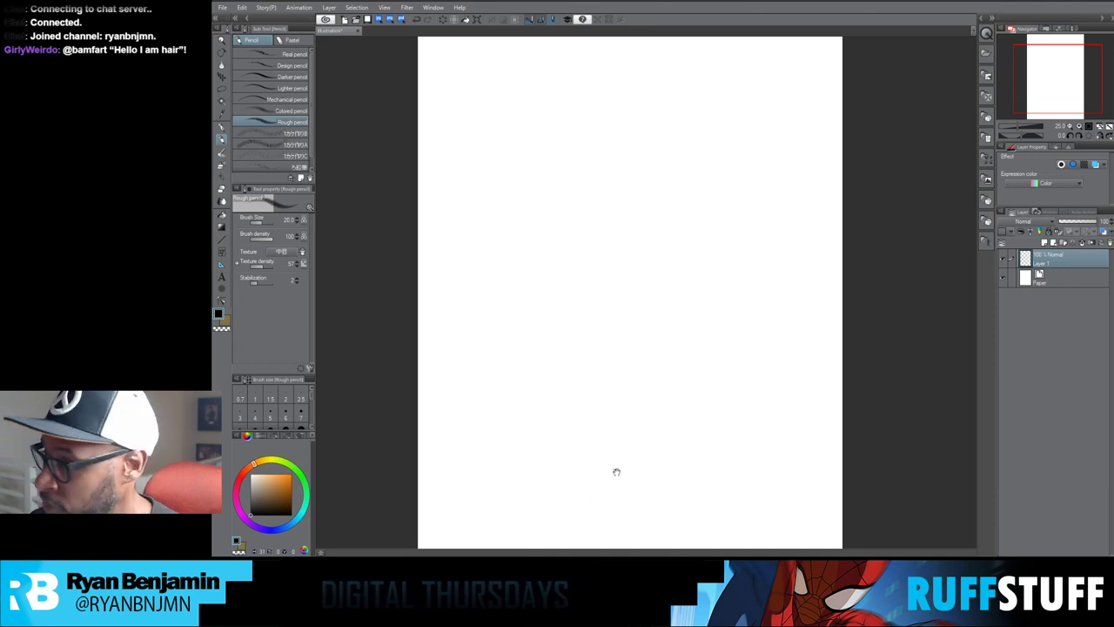
Step: Sketch a loose oval head shape in the upper middle of the page with the Rough pencil at brush size 30
{"action": "left_click_drag", "start_coordinate": [617, 470], "coordinate": [622, 370]}
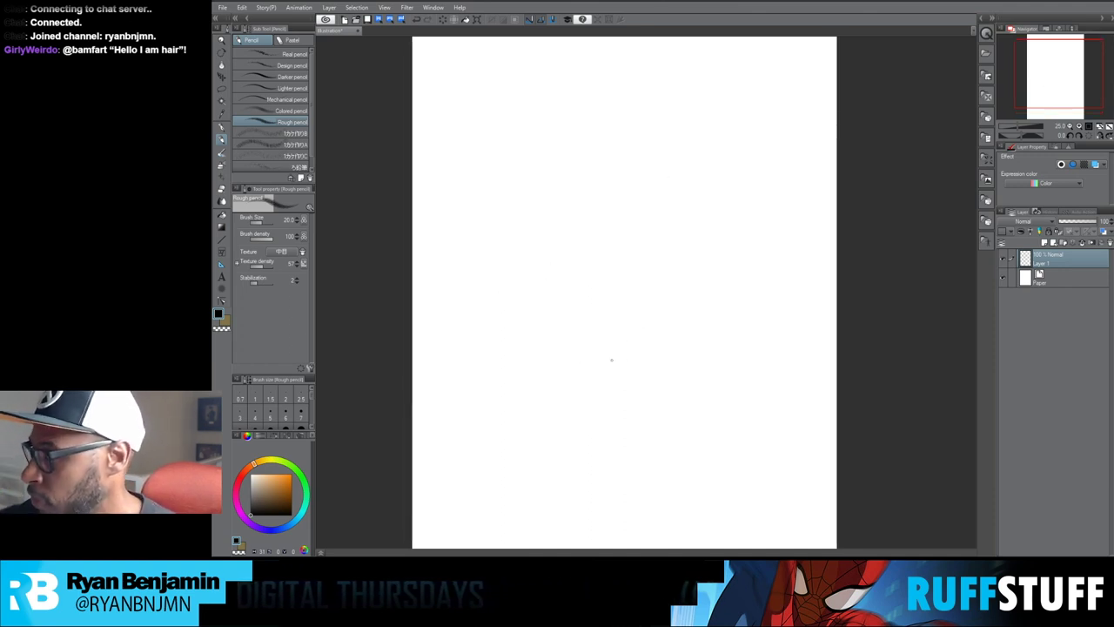
{"action": "left_click_drag", "start_coordinate": [647, 355], "coordinate": [639, 380]}
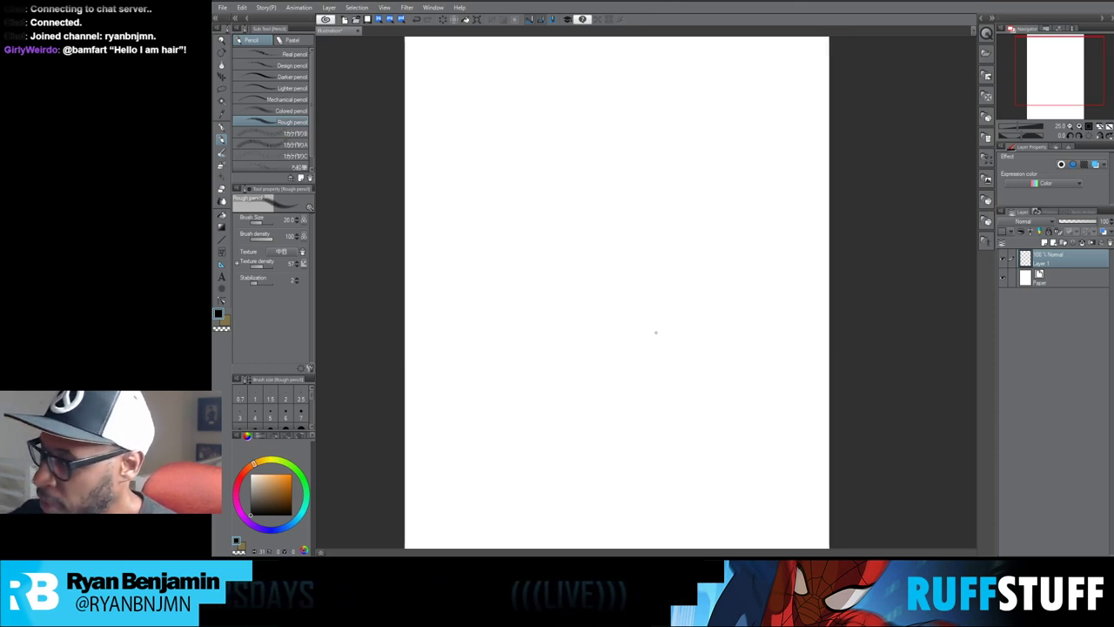
{"action": "mouse_move", "coordinate": [615, 404]}
{"action": "left_mouse_down"}
{"action": "mouse_move", "coordinate": [630, 435]}
{"action": "mouse_move", "coordinate": [620, 424]}
{"action": "left_mouse_up"}
{"action": "left_click_drag", "start_coordinate": [584, 498], "coordinate": [603, 466]}
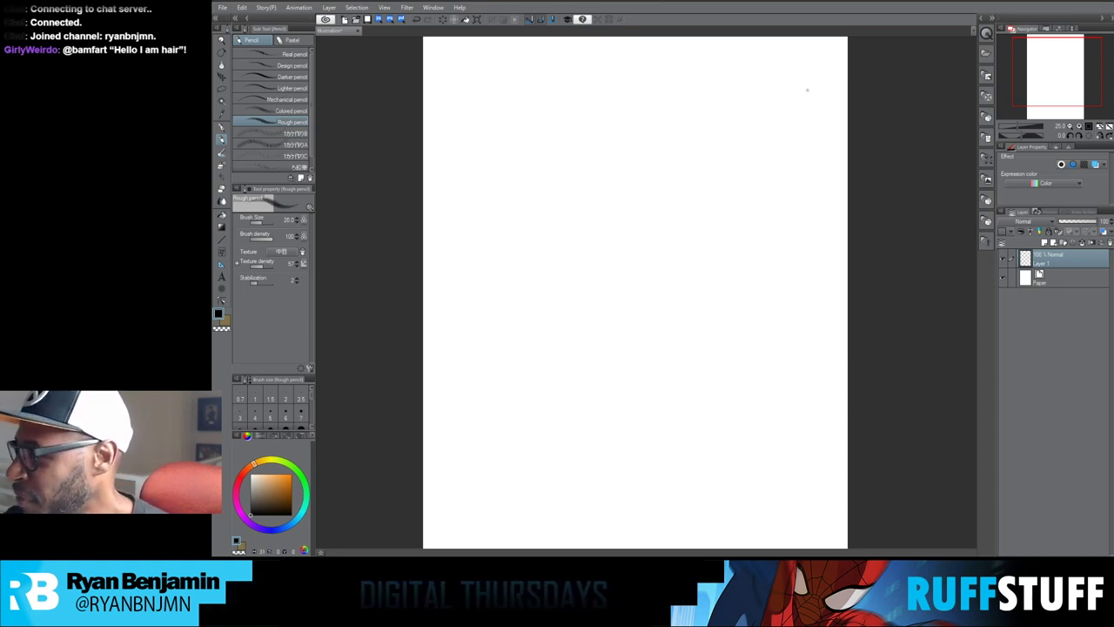
{"action": "mouse_move", "coordinate": [696, 221]}
{"action": "left_mouse_down"}
{"action": "mouse_move", "coordinate": [697, 267]}
{"action": "mouse_move", "coordinate": [717, 222]}
{"action": "left_mouse_up"}
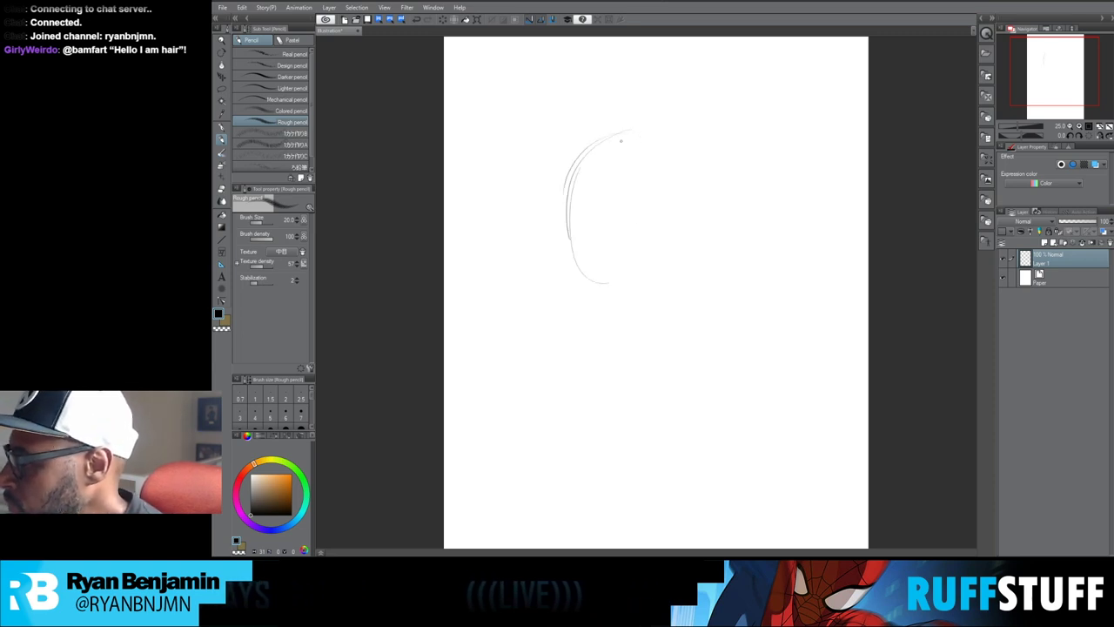
{"action": "left_click_drag", "start_coordinate": [669, 154], "coordinate": [671, 169]}
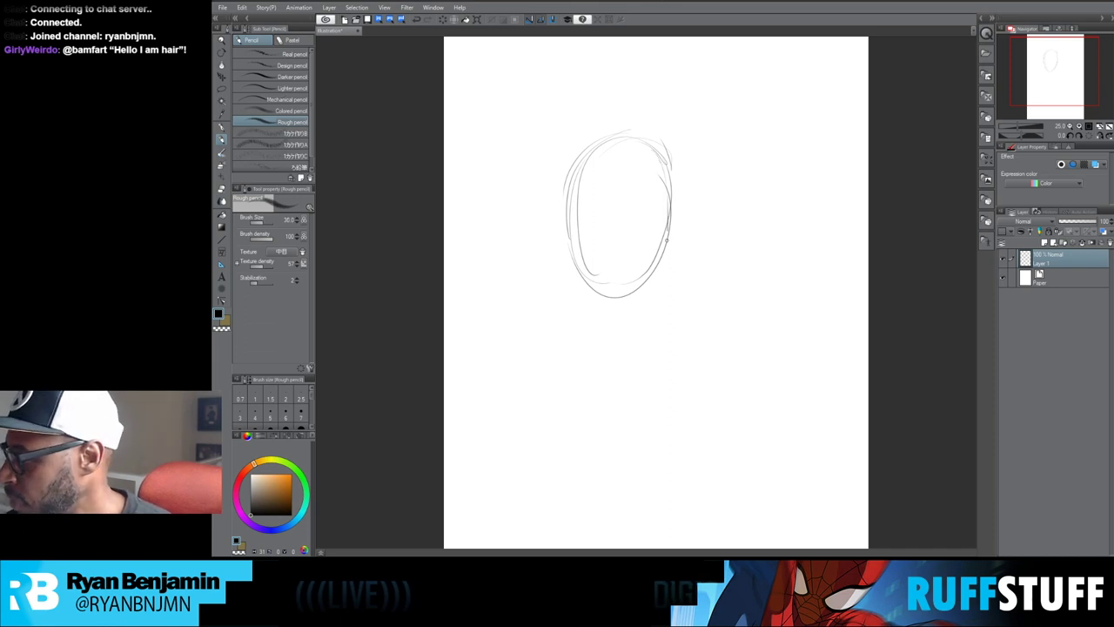
{"action": "left_click_drag", "start_coordinate": [668, 232], "coordinate": [664, 262]}
Step: Sketch the brows, eyes, nose and mouth inside the oval and add an angular jaw with neck and shoulder lines
{"action": "mouse_move", "coordinate": [593, 230]}
{"action": "left_mouse_down"}
{"action": "mouse_move", "coordinate": [595, 209]}
{"action": "mouse_move", "coordinate": [650, 226]}
{"action": "mouse_move", "coordinate": [583, 231]}
{"action": "mouse_move", "coordinate": [596, 268]}
{"action": "mouse_move", "coordinate": [622, 260]}
{"action": "left_mouse_up"}
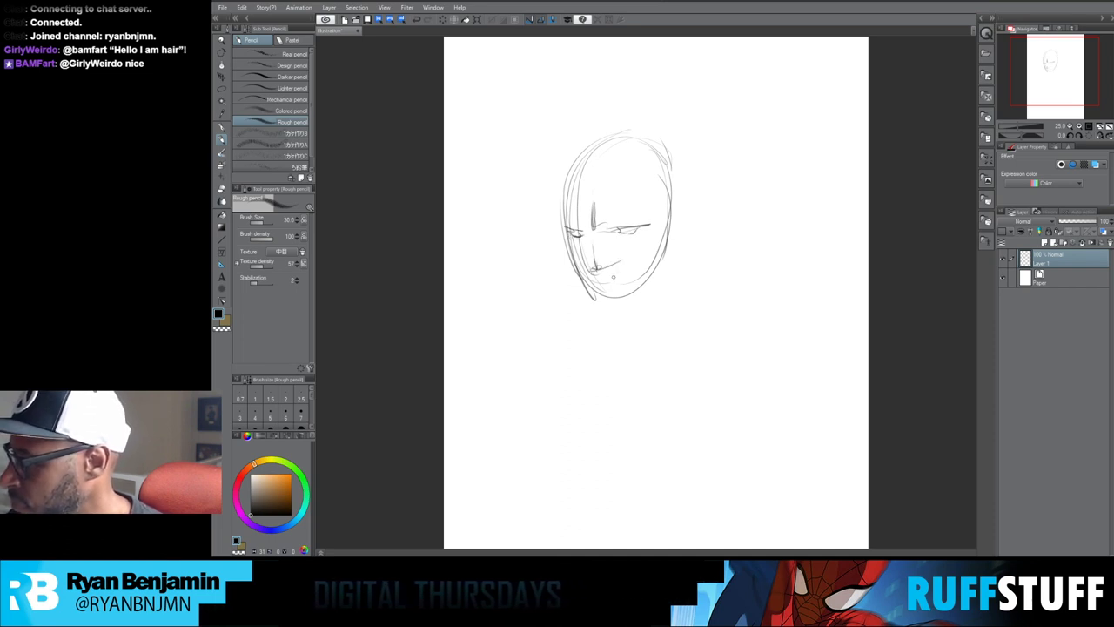
{"action": "left_click_drag", "start_coordinate": [592, 294], "coordinate": [631, 300]}
{"action": "mouse_move", "coordinate": [599, 307]}
{"action": "left_mouse_down"}
{"action": "mouse_move", "coordinate": [618, 288]}
{"action": "mouse_move", "coordinate": [603, 308]}
{"action": "mouse_move", "coordinate": [629, 303]}
{"action": "mouse_move", "coordinate": [675, 256]}
{"action": "left_mouse_up"}
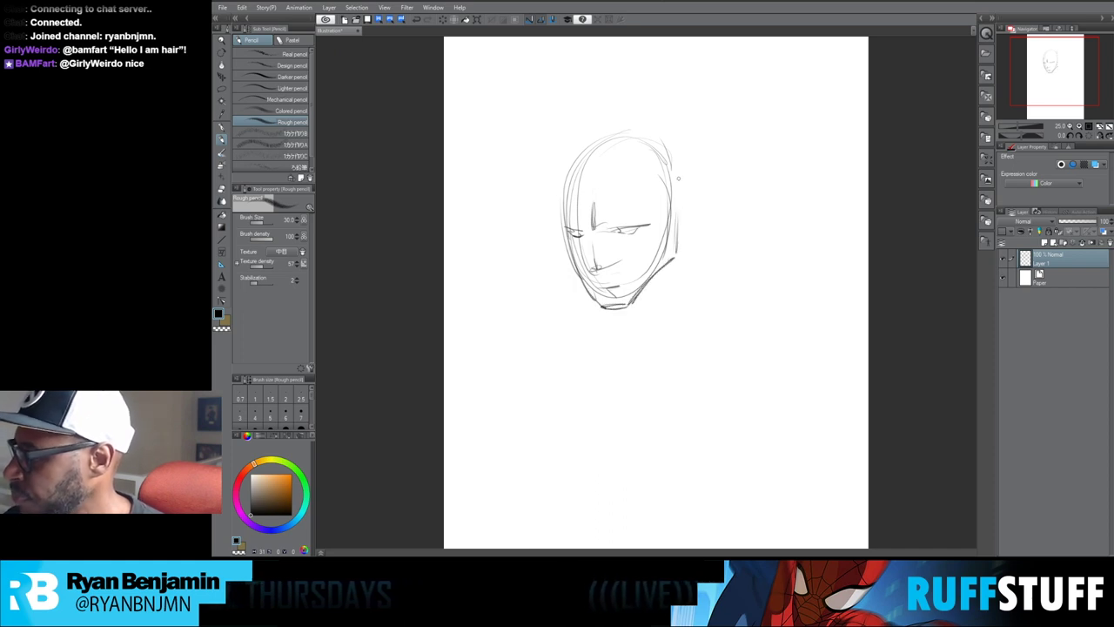
{"action": "left_click_drag", "start_coordinate": [669, 187], "coordinate": [685, 280]}
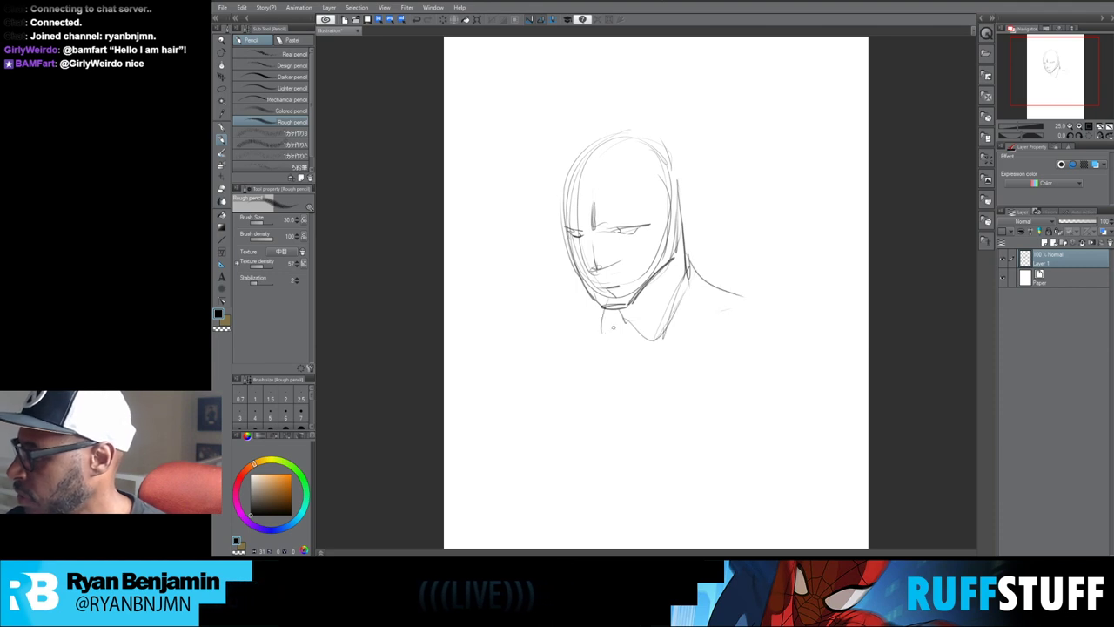
Step: Lower Layer 1's opacity to 33% and turn on its blue layer color
{"action": "left_click_drag", "start_coordinate": [1077, 230], "coordinate": [1070, 225]}
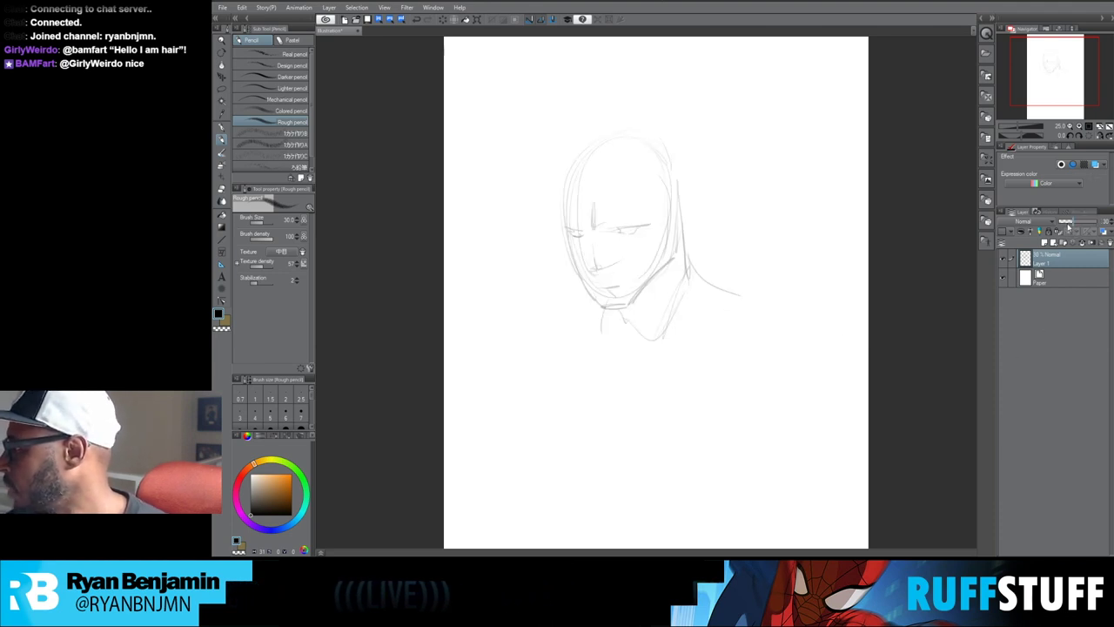
{"action": "left_click", "coordinate": [1095, 163]}
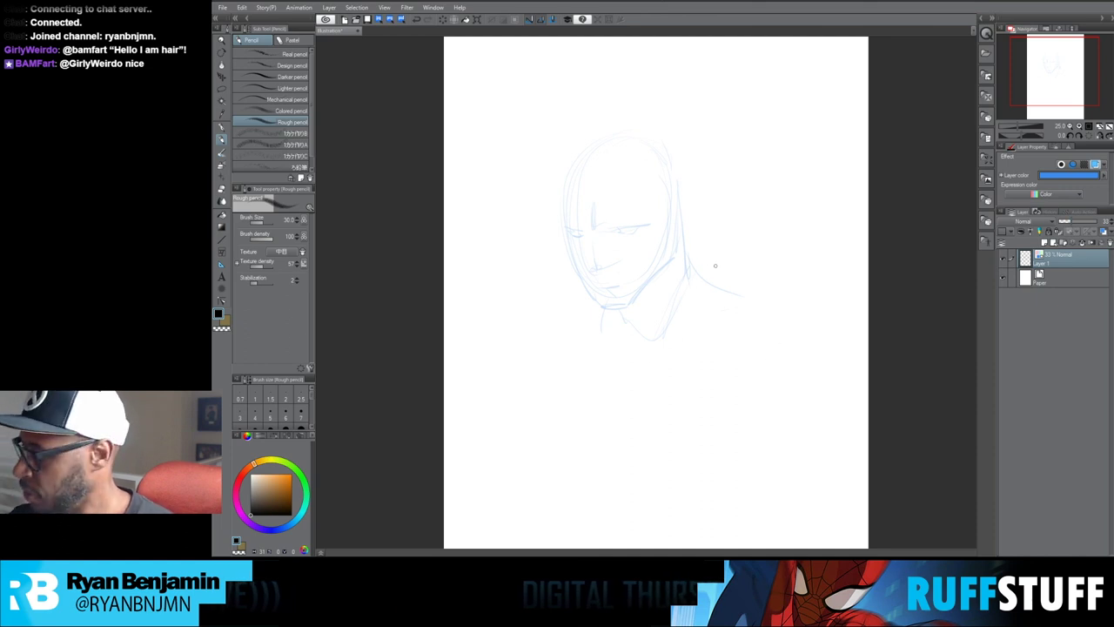
Step: Lasso the larger eye and brow, nudge them slightly toward the nose, and clear the selection
{"action": "key", "text": "m"}
{"action": "mouse_move", "coordinate": [652, 216]}
{"action": "left_mouse_down"}
{"action": "mouse_move", "coordinate": [650, 253]}
{"action": "mouse_move", "coordinate": [642, 243]}
{"action": "left_mouse_up"}
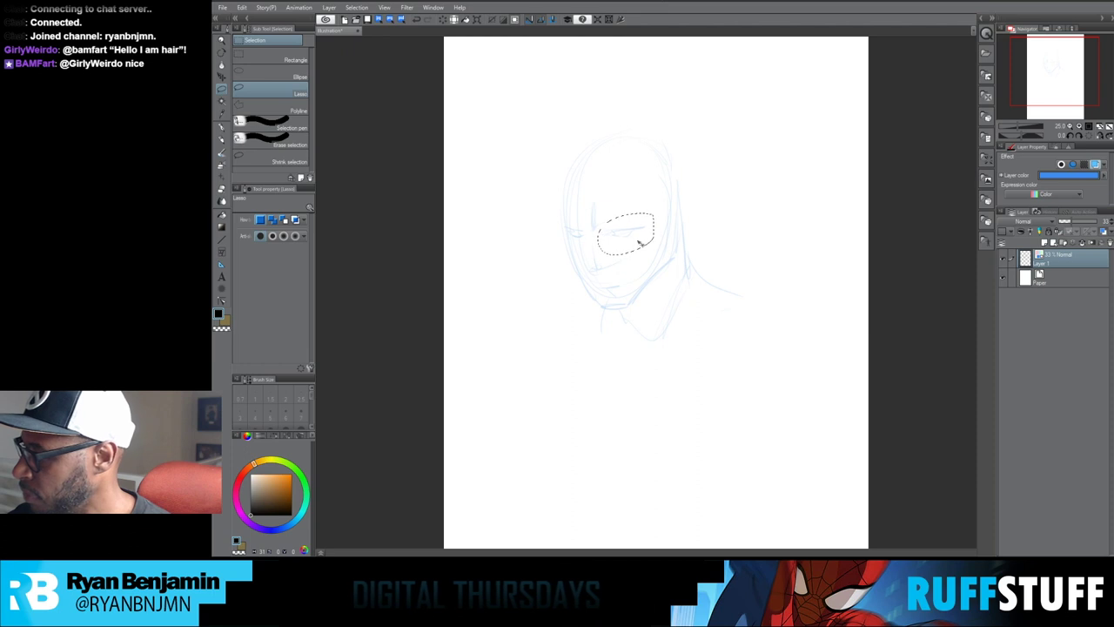
{"action": "key", "text": "ctrl+d"}
Step: Pencil a hairline guide across the forehead and add a new layer above the blue head sketch
{"action": "key", "text": "p"}
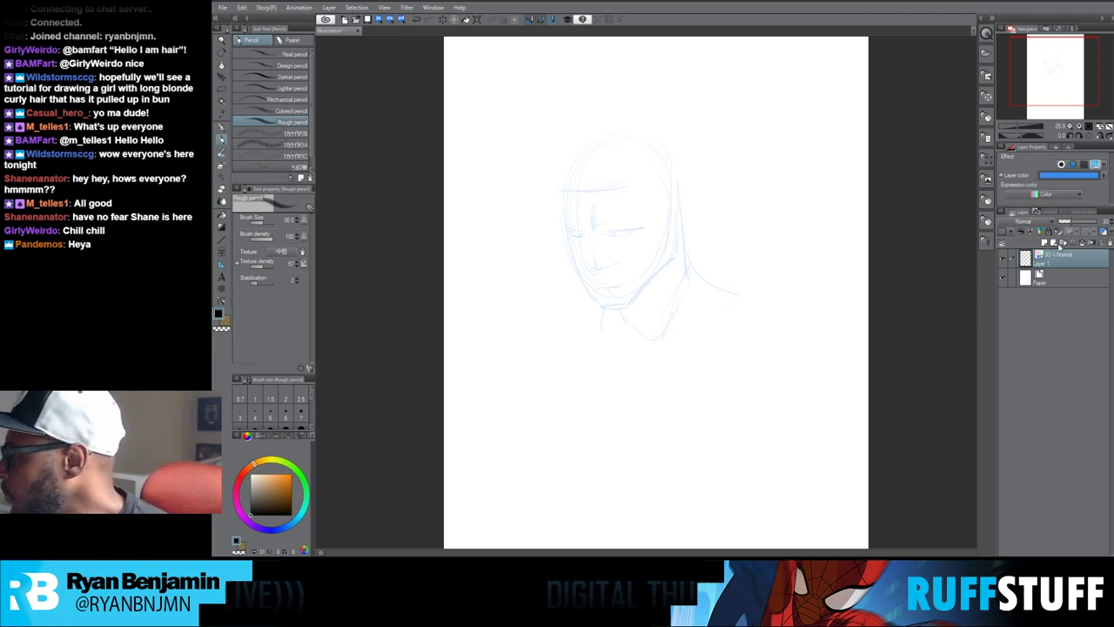
{"action": "key", "text": "ctrl+shift+n"}
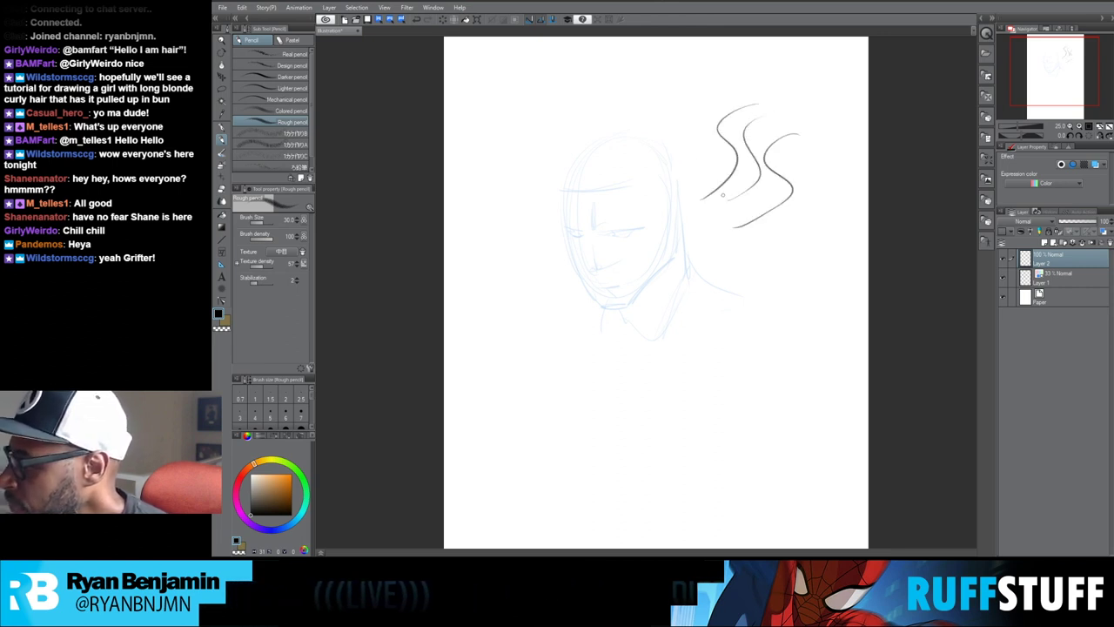
Step: Fill the new layer with practice S-curve hair strands of varying length and waviness, and clear the layer
{"action": "left_click_drag", "start_coordinate": [694, 127], "coordinate": [705, 189]}
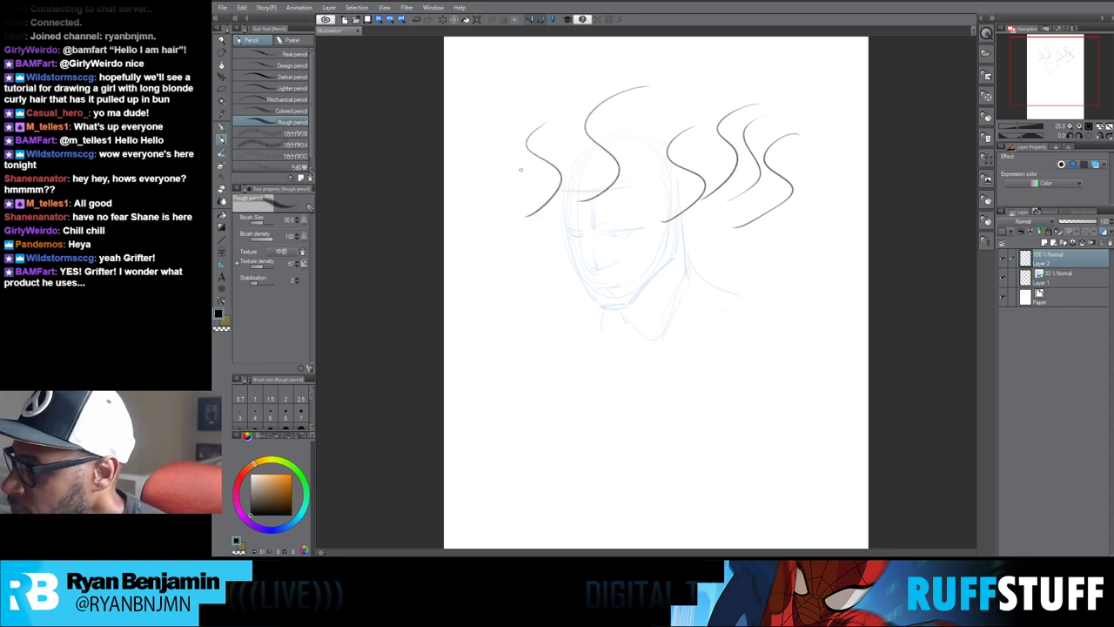
{"action": "mouse_move", "coordinate": [816, 179]}
{"action": "left_mouse_down"}
{"action": "mouse_move", "coordinate": [809, 246]}
{"action": "mouse_move", "coordinate": [783, 260]}
{"action": "left_mouse_up"}
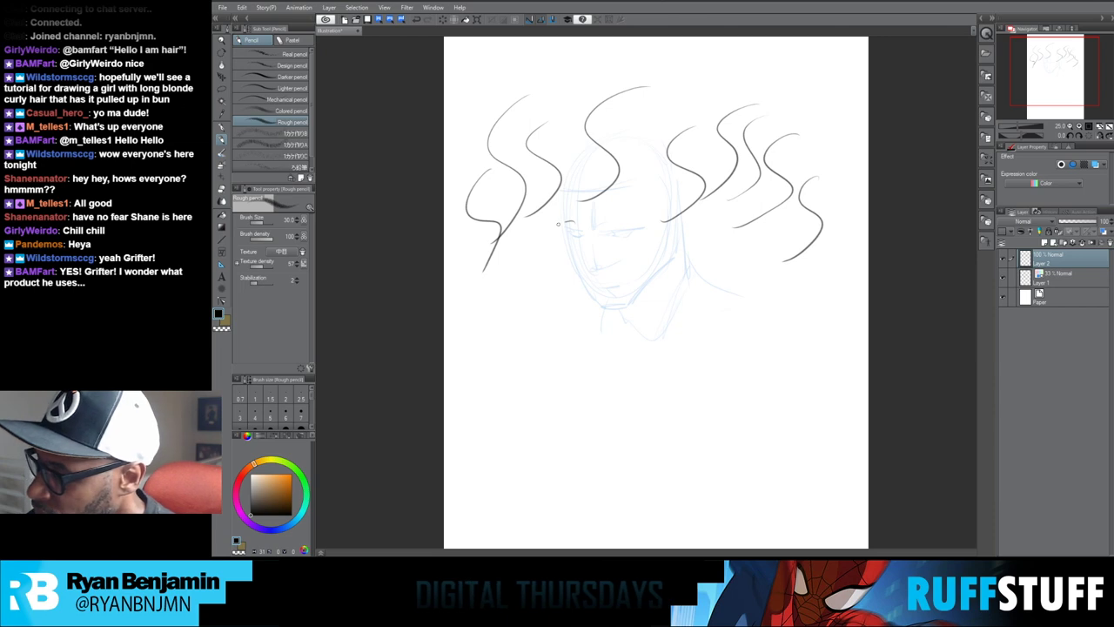
{"action": "left_click_drag", "start_coordinate": [570, 223], "coordinate": [550, 319]}
{"action": "left_click_drag", "start_coordinate": [610, 244], "coordinate": [567, 359]}
{"action": "left_click_drag", "start_coordinate": [557, 303], "coordinate": [544, 389]}
{"action": "mouse_move", "coordinate": [649, 305]}
{"action": "left_mouse_down"}
{"action": "mouse_move", "coordinate": [614, 342]}
{"action": "mouse_move", "coordinate": [615, 401]}
{"action": "left_mouse_up"}
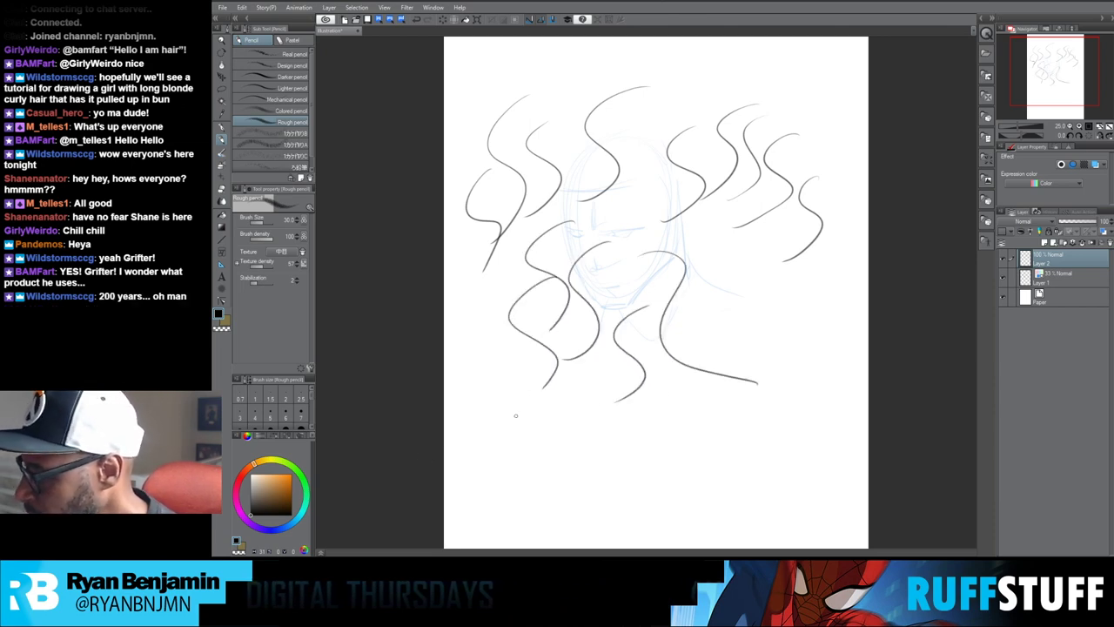
{"action": "left_click_drag", "start_coordinate": [740, 255], "coordinate": [676, 420]}
{"action": "mouse_move", "coordinate": [688, 86]}
{"action": "left_mouse_down"}
{"action": "mouse_move", "coordinate": [608, 214]}
{"action": "mouse_move", "coordinate": [492, 533]}
{"action": "left_mouse_up"}
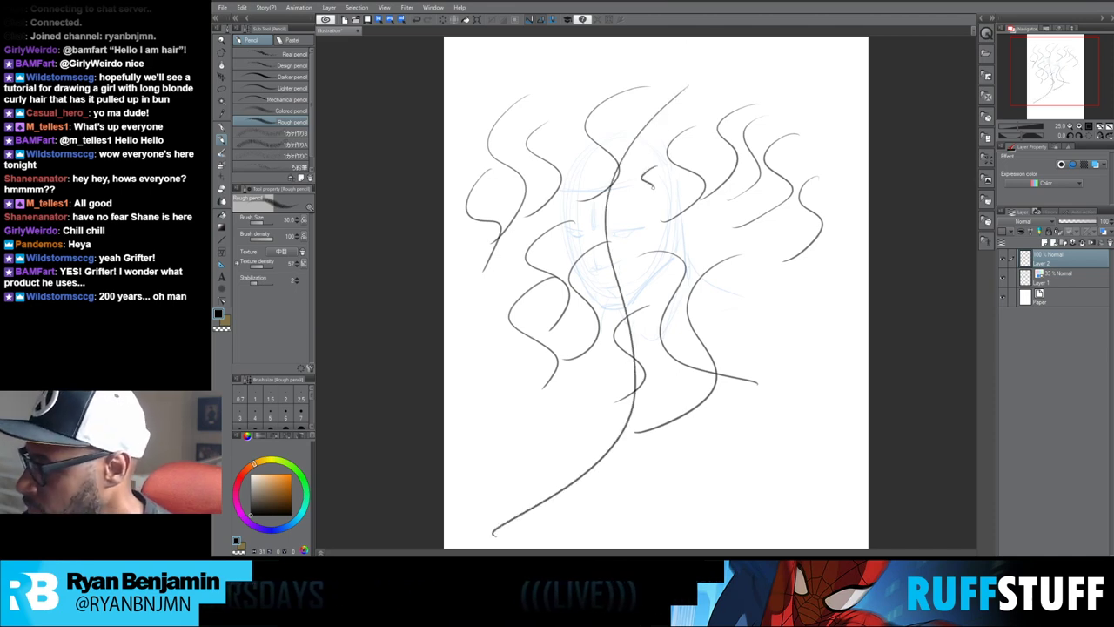
{"action": "left_click_drag", "start_coordinate": [653, 171], "coordinate": [646, 238]}
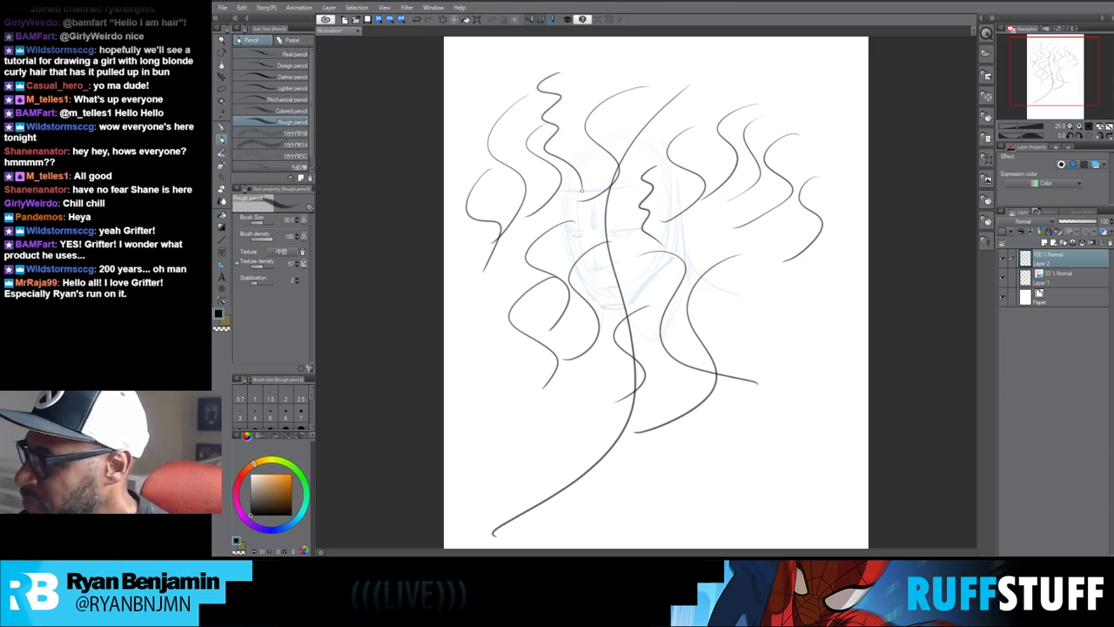
{"action": "mouse_move", "coordinate": [528, 60]}
{"action": "left_mouse_down"}
{"action": "mouse_move", "coordinate": [488, 157]}
{"action": "mouse_move", "coordinate": [526, 284]}
{"action": "left_mouse_up"}
{"action": "mouse_move", "coordinate": [487, 137]}
{"action": "left_mouse_down"}
{"action": "mouse_move", "coordinate": [473, 222]}
{"action": "mouse_move", "coordinate": [478, 91]}
{"action": "left_mouse_up"}
{"action": "left_click_drag", "start_coordinate": [787, 296], "coordinate": [759, 427]}
{"action": "mouse_move", "coordinate": [809, 275]}
{"action": "left_mouse_down"}
{"action": "mouse_move", "coordinate": [802, 369]}
{"action": "mouse_move", "coordinate": [733, 436]}
{"action": "left_mouse_up"}
{"action": "mouse_move", "coordinate": [779, 397]}
{"action": "left_mouse_down"}
{"action": "mouse_move", "coordinate": [730, 479]}
{"action": "mouse_move", "coordinate": [747, 480]}
{"action": "mouse_move", "coordinate": [739, 441]}
{"action": "mouse_move", "coordinate": [808, 383]}
{"action": "left_mouse_up"}
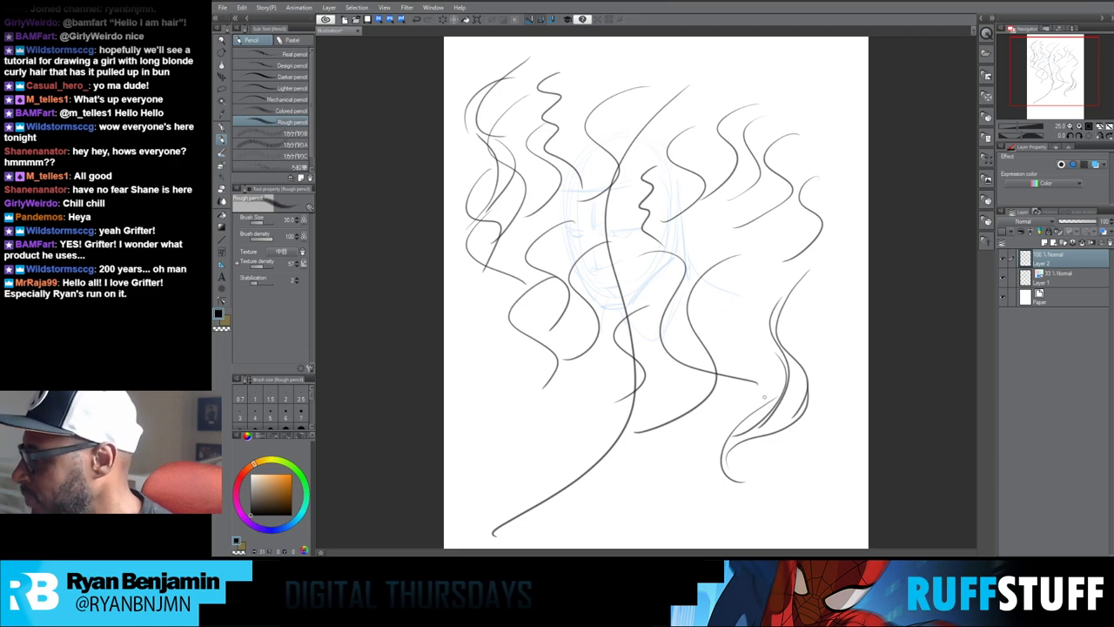
{"action": "key", "text": "Delete"}
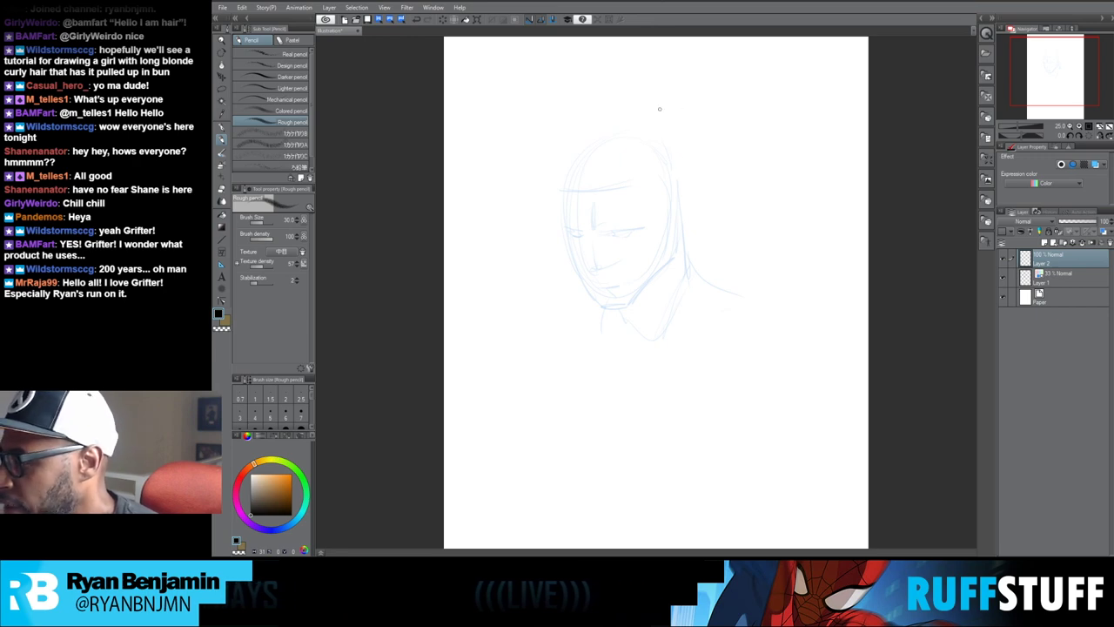
Step: Try long hair strands falling from the crown along both sides of the face, and clear the layer
{"action": "mouse_move", "coordinate": [563, 149]}
{"action": "left_mouse_down"}
{"action": "mouse_move", "coordinate": [538, 233]}
{"action": "mouse_move", "coordinate": [542, 296]}
{"action": "left_mouse_up"}
{"action": "left_click_drag", "start_coordinate": [620, 137], "coordinate": [727, 254]}
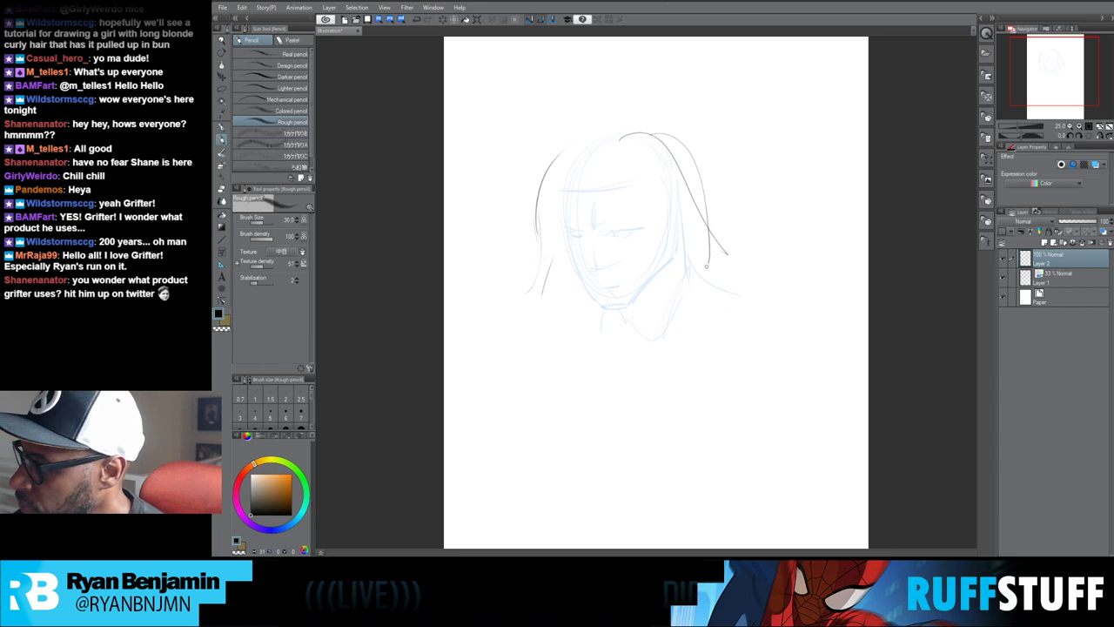
{"action": "left_click_drag", "start_coordinate": [654, 249], "coordinate": [634, 389]}
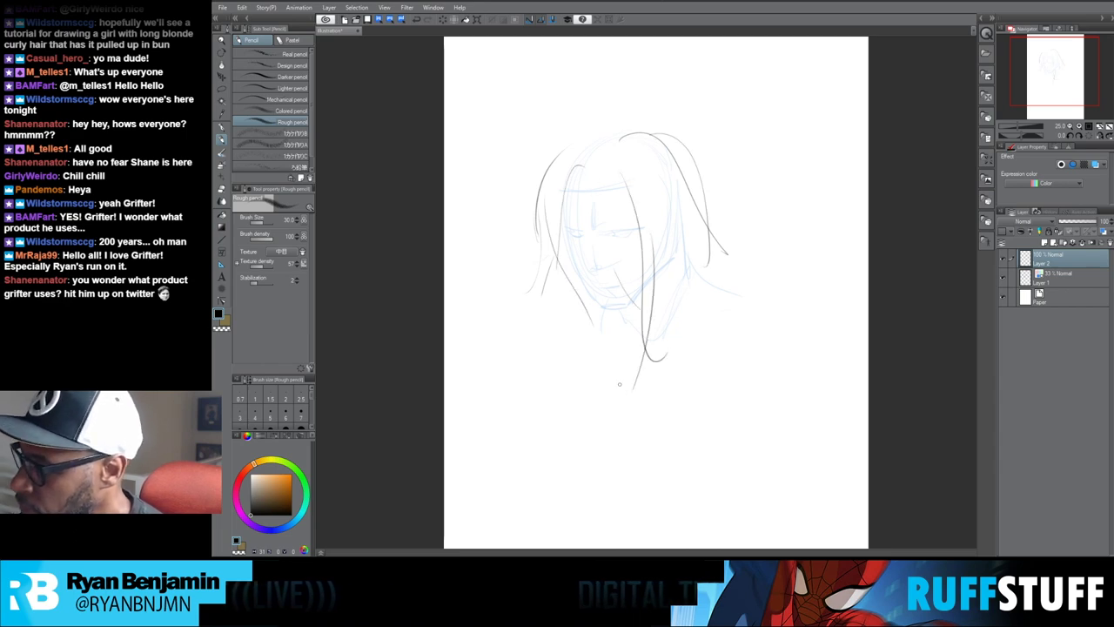
{"action": "left_click_drag", "start_coordinate": [708, 177], "coordinate": [696, 308]}
{"action": "left_click_drag", "start_coordinate": [566, 229], "coordinate": [558, 380]}
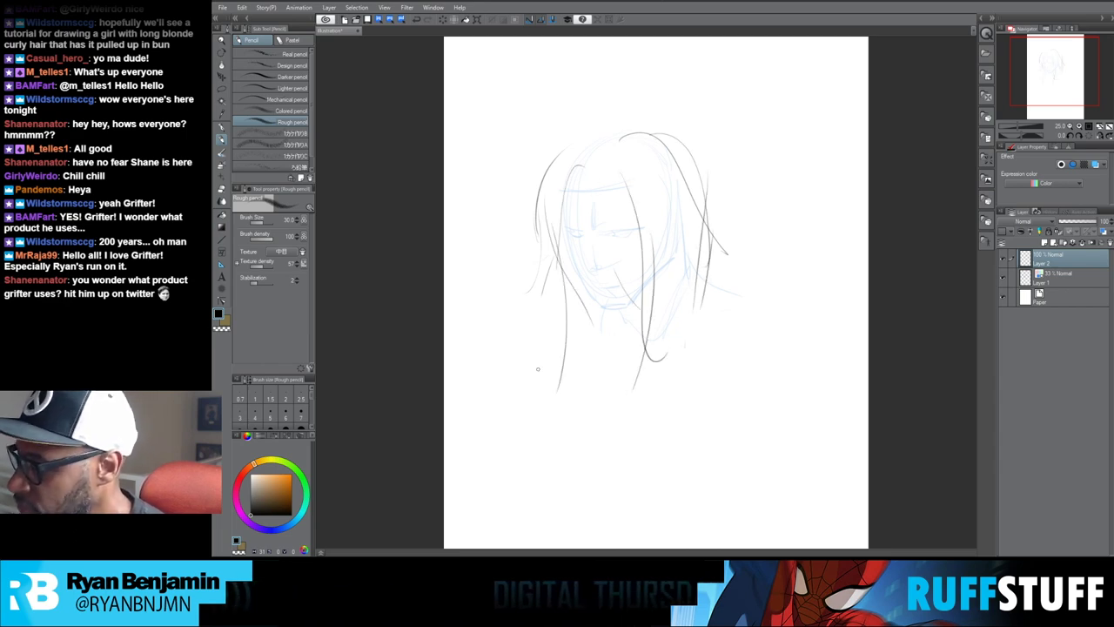
{"action": "left_click_drag", "start_coordinate": [714, 283], "coordinate": [627, 373]}
{"action": "left_click_drag", "start_coordinate": [560, 233], "coordinate": [543, 338]}
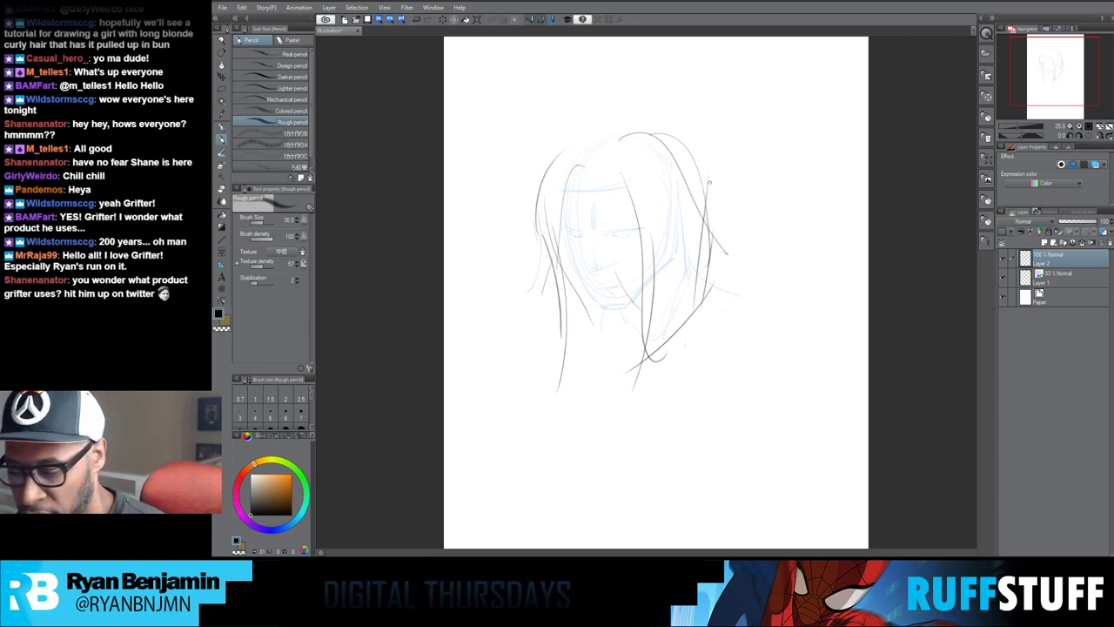
{"action": "key", "text": "Delete"}
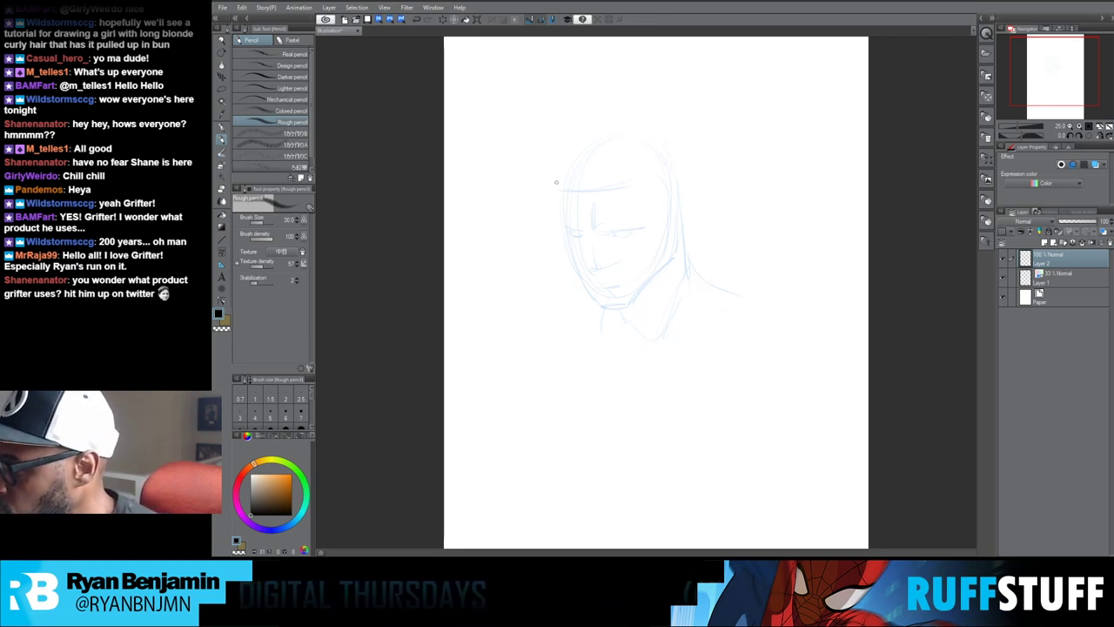
Step: Try a tall, spiky hairstyle with large points around the head, and clear the layer
{"action": "mouse_move", "coordinate": [564, 194]}
{"action": "left_mouse_down"}
{"action": "mouse_move", "coordinate": [555, 149]}
{"action": "mouse_move", "coordinate": [567, 182]}
{"action": "left_mouse_up"}
{"action": "left_click_drag", "start_coordinate": [558, 128], "coordinate": [575, 124]}
{"action": "left_click_drag", "start_coordinate": [638, 92], "coordinate": [621, 98]}
{"action": "mouse_move", "coordinate": [628, 102]}
{"action": "left_mouse_down"}
{"action": "mouse_move", "coordinate": [628, 117]}
{"action": "mouse_move", "coordinate": [693, 111]}
{"action": "left_mouse_up"}
{"action": "mouse_move", "coordinate": [693, 111]}
{"action": "left_mouse_down"}
{"action": "mouse_move", "coordinate": [692, 146]}
{"action": "mouse_move", "coordinate": [653, 198]}
{"action": "left_mouse_up"}
{"action": "left_click_drag", "start_coordinate": [653, 199], "coordinate": [695, 171]}
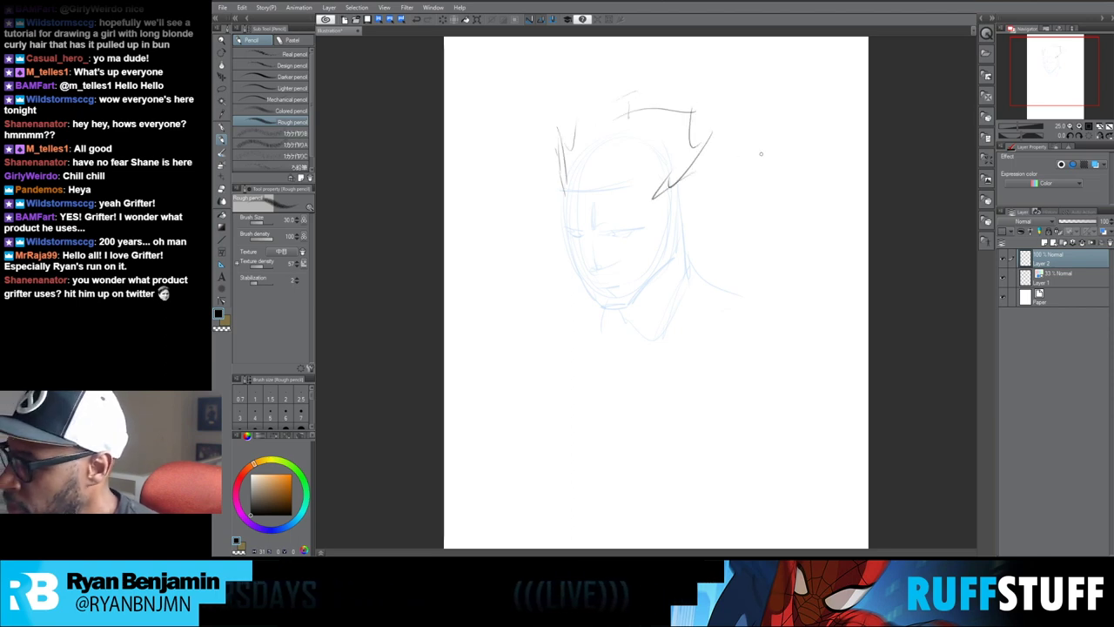
{"action": "key", "text": "Delete"}
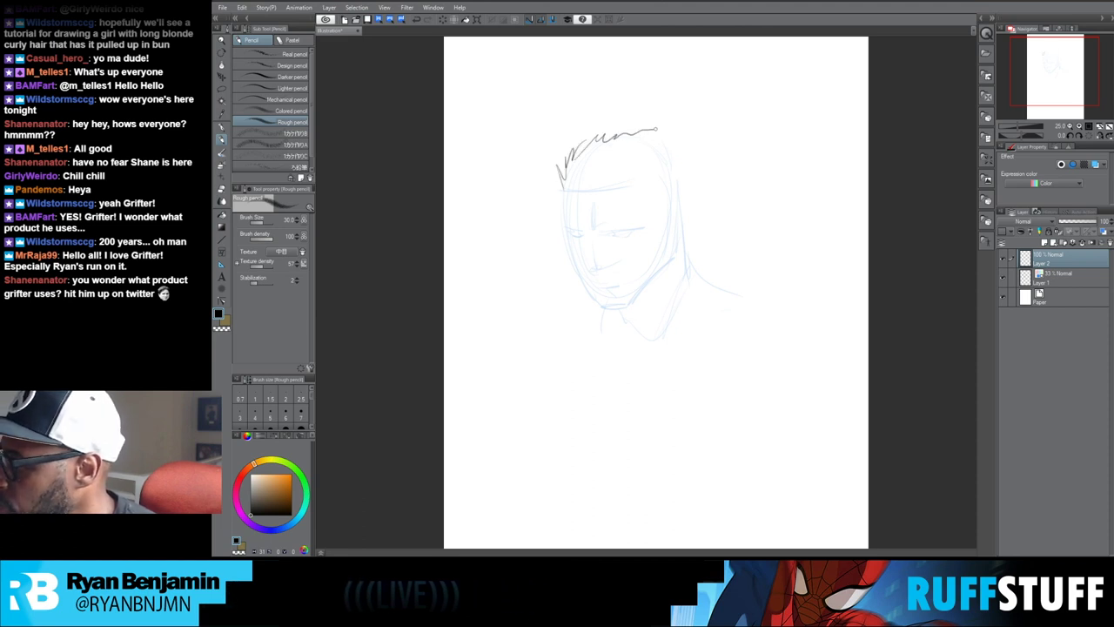
Step: Try a short, jagged zigzag hair outline with a wavy hairline around the skull, and clear the layer
{"action": "left_click_drag", "start_coordinate": [671, 144], "coordinate": [681, 171]}
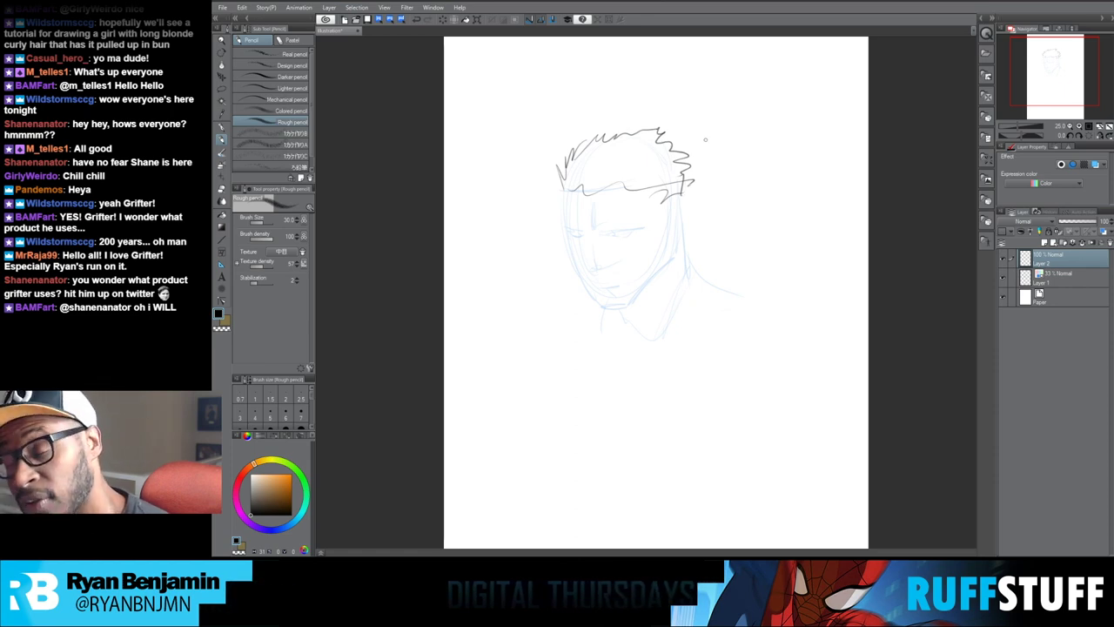
{"action": "key", "text": "Delete"}
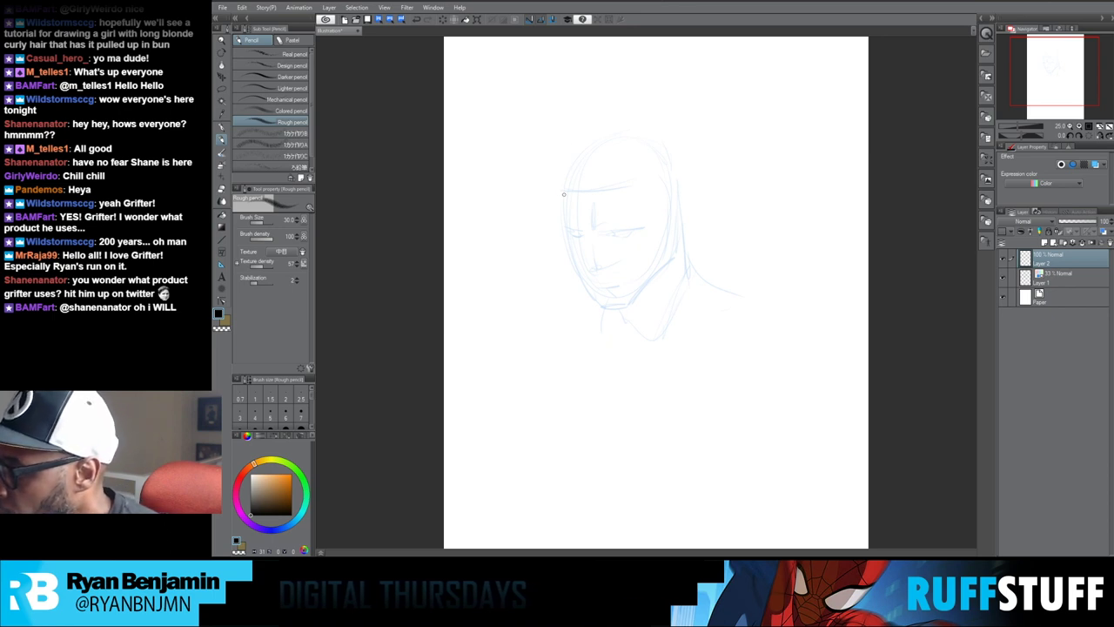
Step: Sketch a short, jagged hair outline over the skull with a slightly arched hairline and a pointed tuft at the temple
{"action": "left_click_drag", "start_coordinate": [555, 187], "coordinate": [598, 145]}
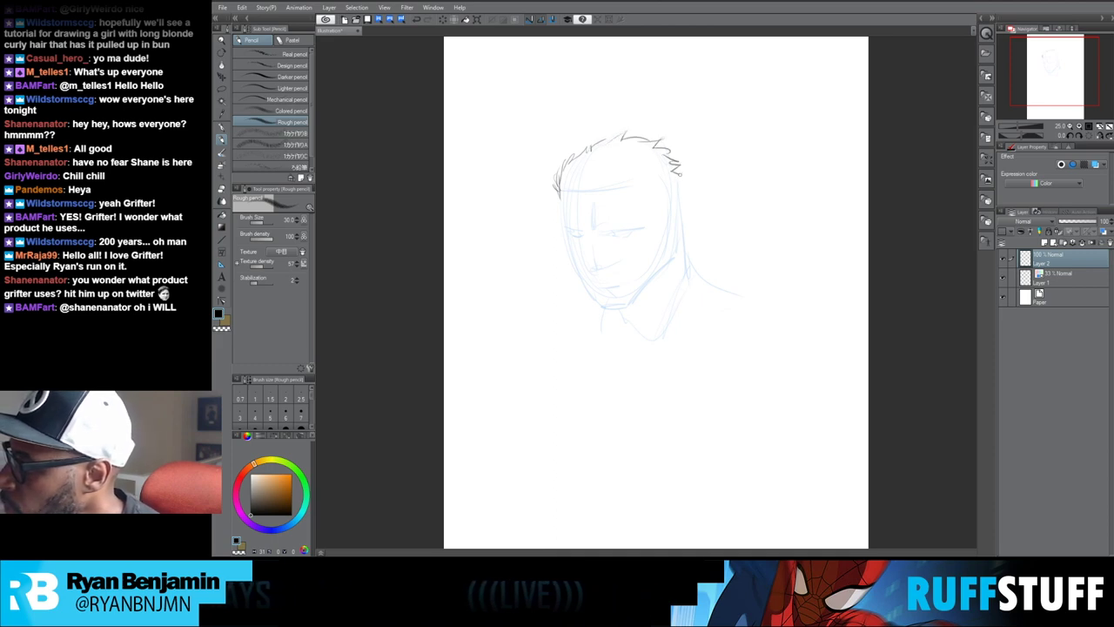
{"action": "left_click_drag", "start_coordinate": [565, 194], "coordinate": [625, 184]}
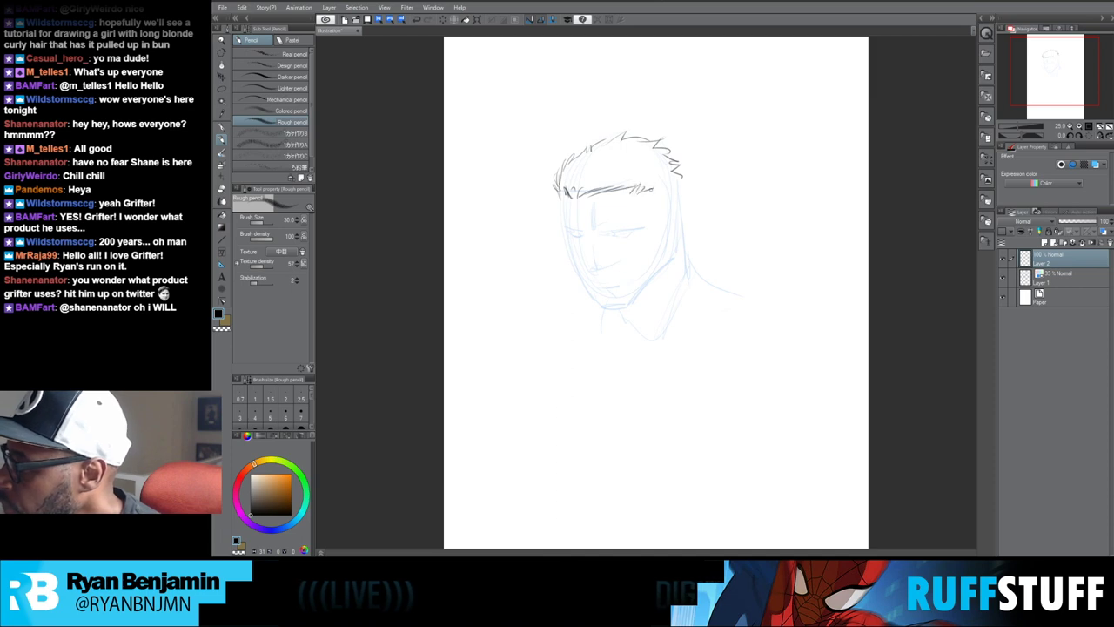
{"action": "mouse_move", "coordinate": [684, 183]}
{"action": "left_mouse_down"}
{"action": "mouse_move", "coordinate": [676, 204]}
{"action": "mouse_move", "coordinate": [683, 198]}
{"action": "left_mouse_up"}
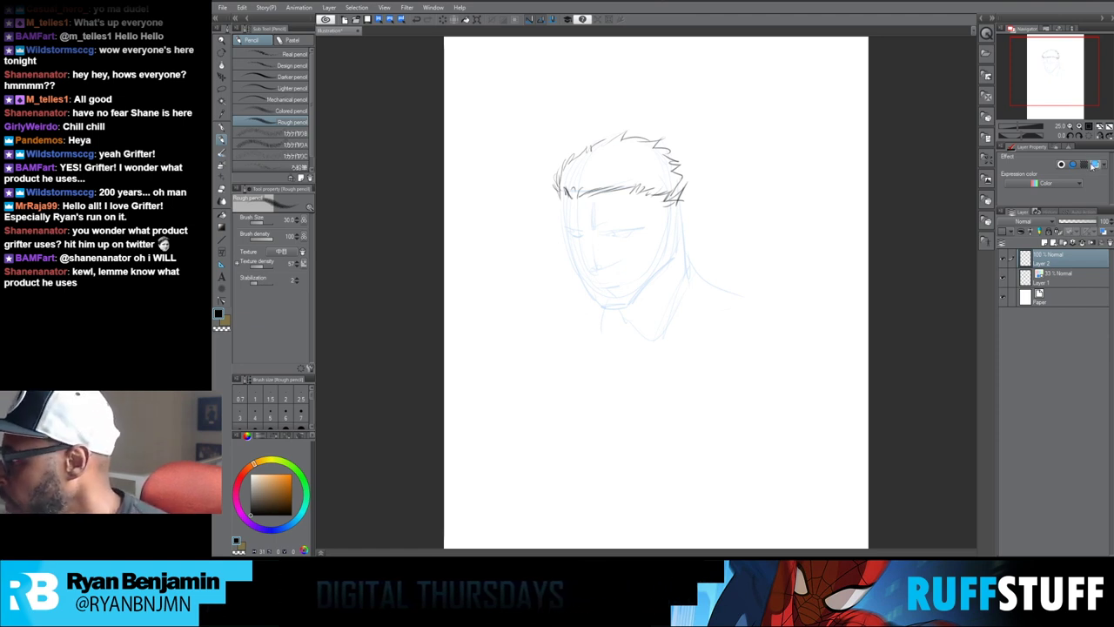
Step: Show the rough hair layer in blue and refine the short hair with pointed overlapping tufts on a new layer above it
{"action": "left_click", "coordinate": [1077, 230]}
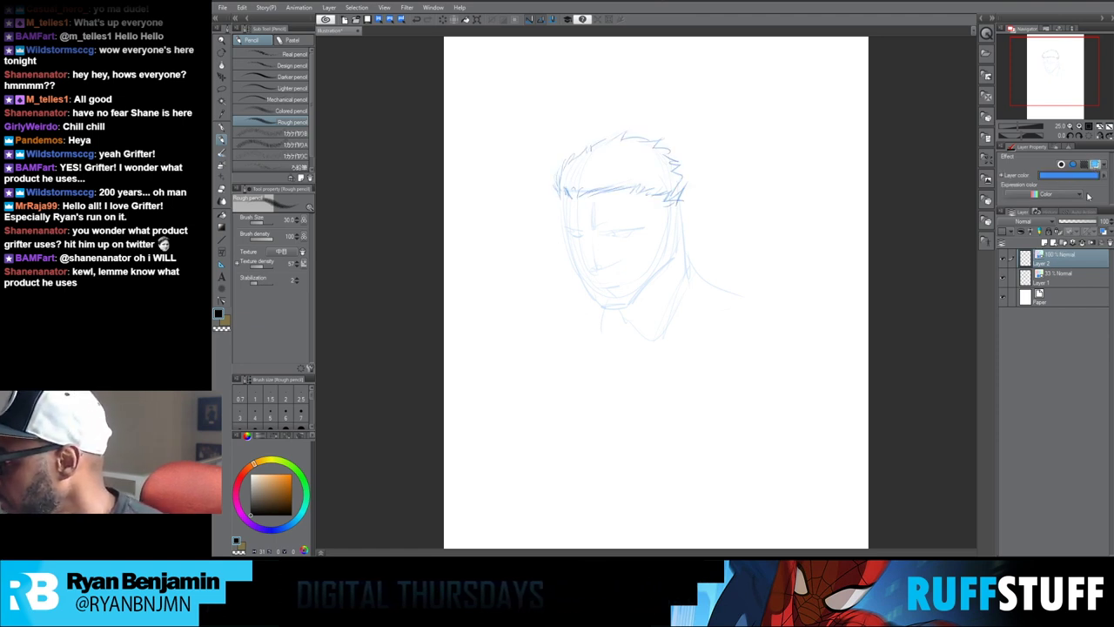
{"action": "left_click", "coordinate": [1044, 243]}
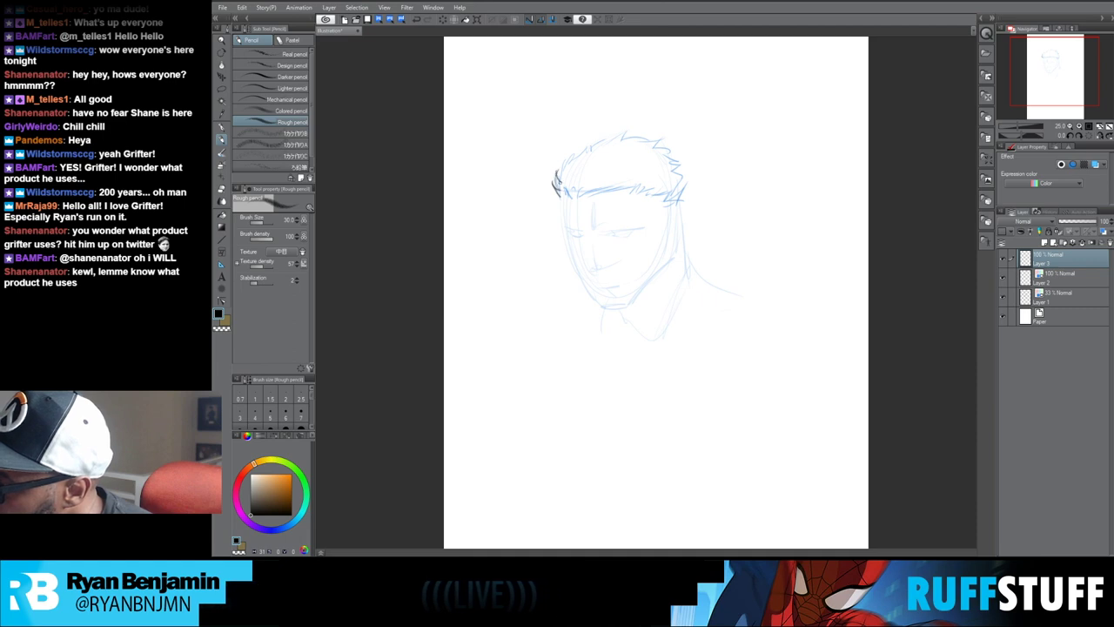
{"action": "left_click_drag", "start_coordinate": [570, 174], "coordinate": [567, 191]}
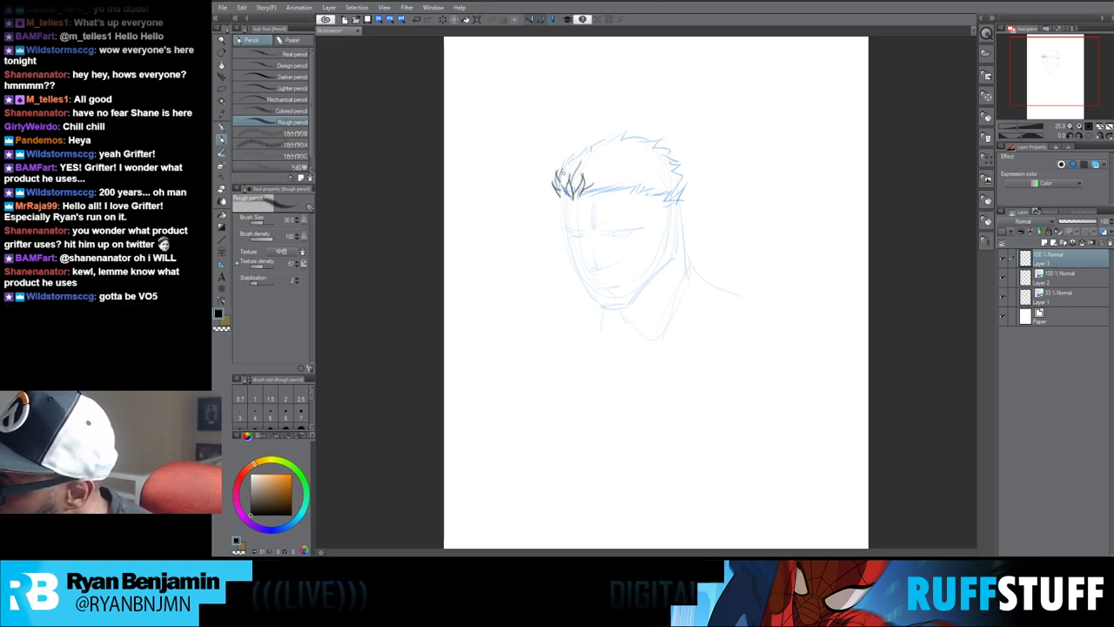
{"action": "mouse_move", "coordinate": [578, 160]}
{"action": "left_mouse_down"}
{"action": "mouse_move", "coordinate": [634, 134]}
{"action": "mouse_move", "coordinate": [658, 141]}
{"action": "mouse_move", "coordinate": [681, 157]}
{"action": "mouse_move", "coordinate": [672, 176]}
{"action": "mouse_move", "coordinate": [693, 179]}
{"action": "mouse_move", "coordinate": [679, 177]}
{"action": "mouse_move", "coordinate": [668, 202]}
{"action": "left_mouse_up"}
{"action": "left_click_drag", "start_coordinate": [582, 197], "coordinate": [614, 196]}
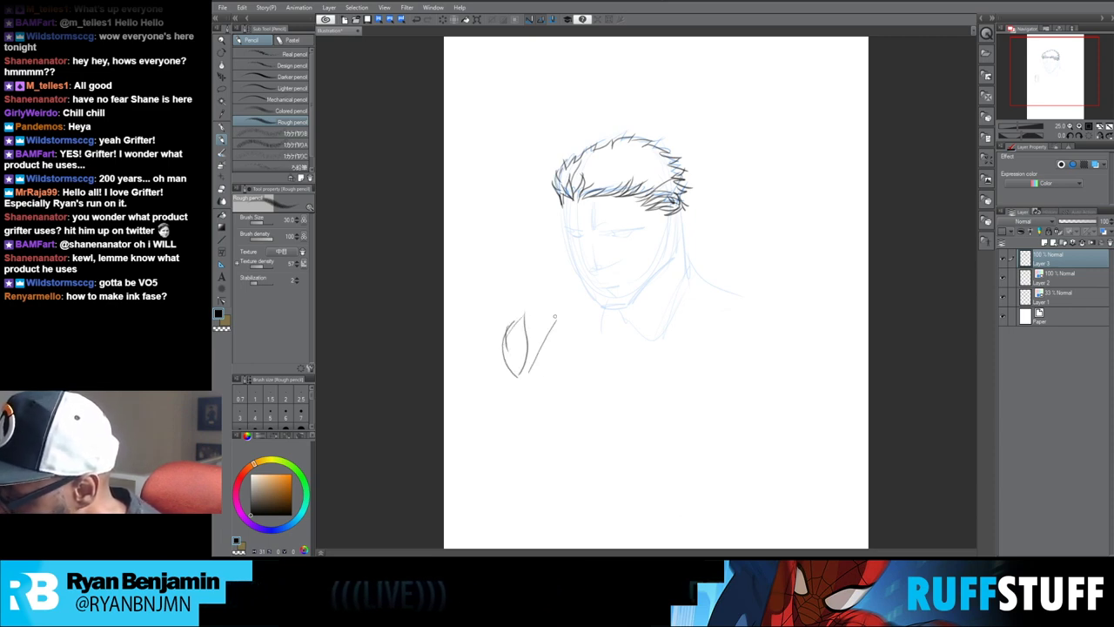
Step: Draw larger practice studies beside and below the head: a curved flame-shaped lock and a mass of leaf-shaped, pointed hair tufts
{"action": "mouse_move", "coordinate": [597, 315]}
{"action": "left_mouse_down"}
{"action": "mouse_move", "coordinate": [641, 309]}
{"action": "mouse_move", "coordinate": [634, 322]}
{"action": "mouse_move", "coordinate": [655, 325]}
{"action": "mouse_move", "coordinate": [659, 340]}
{"action": "mouse_move", "coordinate": [550, 379]}
{"action": "left_mouse_up"}
{"action": "mouse_move", "coordinate": [561, 380]}
{"action": "left_mouse_down"}
{"action": "mouse_move", "coordinate": [591, 383]}
{"action": "mouse_move", "coordinate": [572, 379]}
{"action": "mouse_move", "coordinate": [644, 350]}
{"action": "mouse_move", "coordinate": [639, 364]}
{"action": "mouse_move", "coordinate": [659, 381]}
{"action": "left_mouse_up"}
{"action": "mouse_move", "coordinate": [531, 378]}
{"action": "left_mouse_down"}
{"action": "mouse_move", "coordinate": [585, 369]}
{"action": "mouse_move", "coordinate": [615, 388]}
{"action": "left_mouse_up"}
{"action": "mouse_move", "coordinate": [484, 202]}
{"action": "left_mouse_down"}
{"action": "mouse_move", "coordinate": [489, 294]}
{"action": "mouse_move", "coordinate": [498, 288]}
{"action": "left_mouse_up"}
{"action": "left_click_drag", "start_coordinate": [470, 248], "coordinate": [489, 303]}
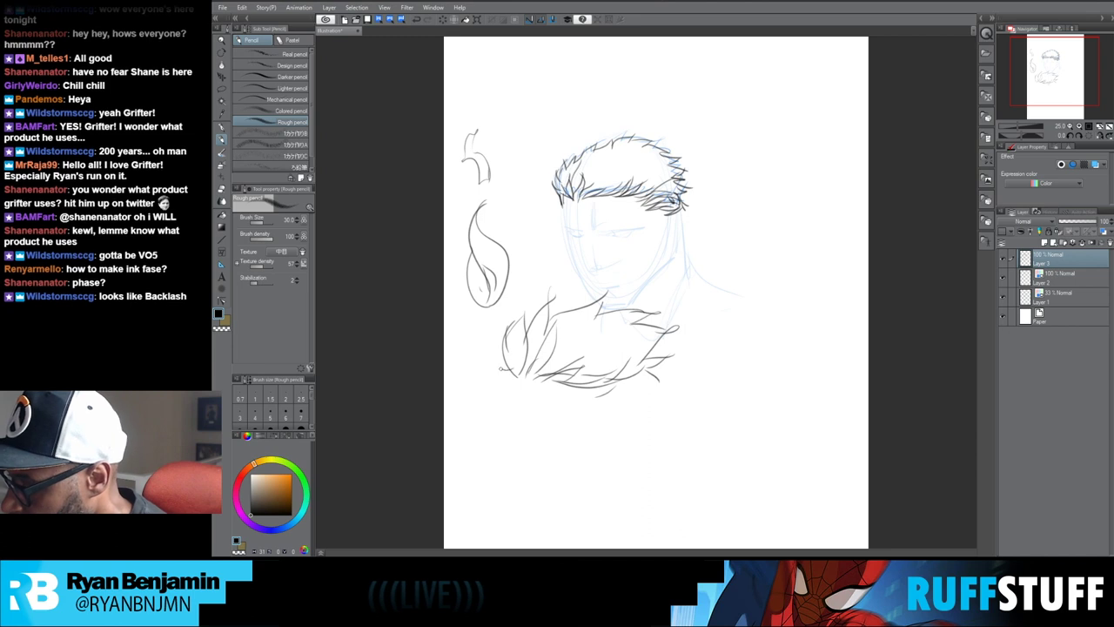
{"action": "left_click_drag", "start_coordinate": [613, 389], "coordinate": [653, 394]}
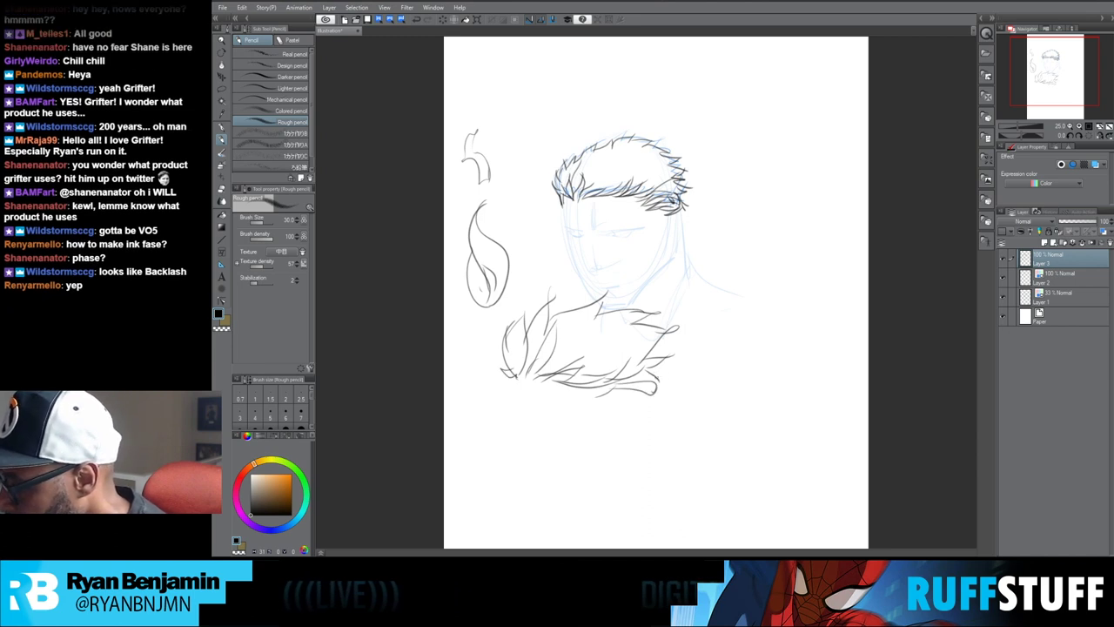
{"action": "left_click_drag", "start_coordinate": [788, 225], "coordinate": [766, 322]}
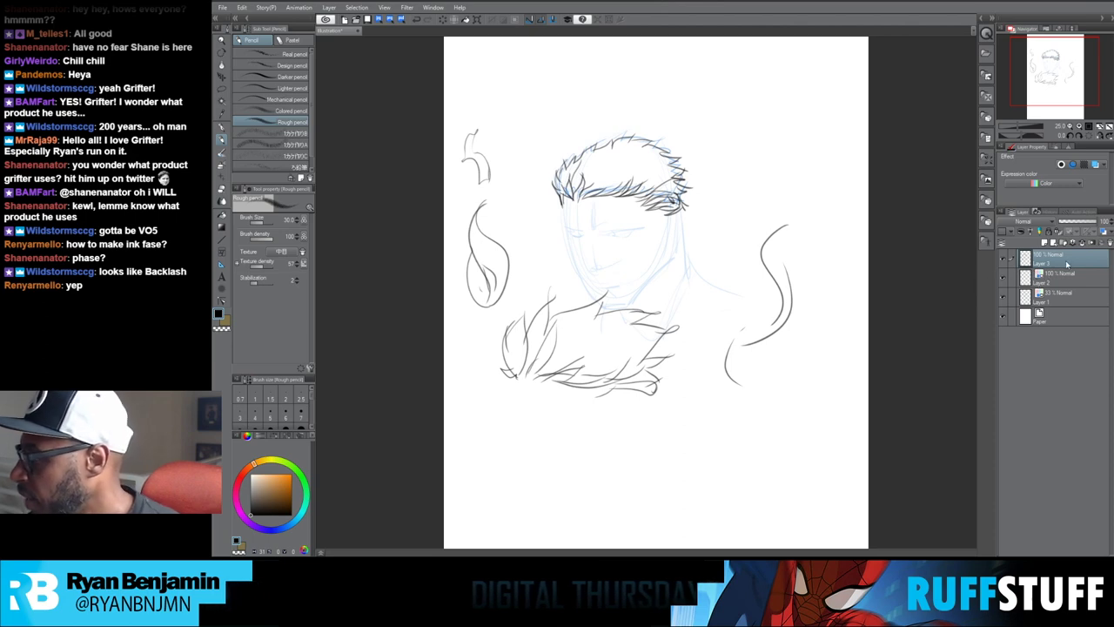
{"action": "mouse_move", "coordinate": [645, 493]}
{"action": "left_mouse_down"}
{"action": "mouse_move", "coordinate": [617, 363]}
{"action": "mouse_move", "coordinate": [565, 331]}
{"action": "mouse_move", "coordinate": [521, 330]}
{"action": "left_mouse_up"}
{"action": "mouse_move", "coordinate": [640, 214]}
{"action": "left_mouse_down"}
{"action": "mouse_move", "coordinate": [570, 296]}
{"action": "mouse_move", "coordinate": [592, 221]}
{"action": "mouse_move", "coordinate": [558, 373]}
{"action": "left_mouse_up"}
{"action": "key", "text": "ctrl+z"}
{"action": "key", "text": "ctrl+z"}
{"action": "key", "text": "ctrl+z"}
Step: Draw a long, wavy lock of overlapping S-curve strands on the empty lower part of the page, ending in an upturned curl
{"action": "left_click_drag", "start_coordinate": [566, 193], "coordinate": [538, 322]}
{"action": "mouse_move", "coordinate": [563, 249]}
{"action": "left_mouse_down"}
{"action": "mouse_move", "coordinate": [530, 362]}
{"action": "mouse_move", "coordinate": [541, 316]}
{"action": "left_mouse_up"}
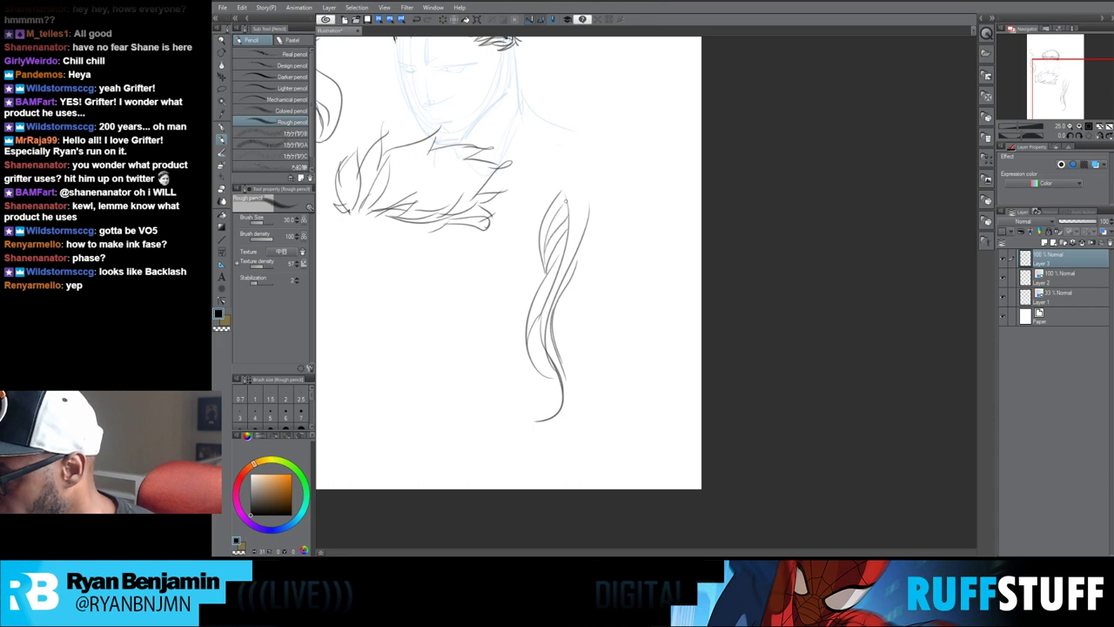
{"action": "left_click_drag", "start_coordinate": [582, 162], "coordinate": [595, 392]}
{"action": "left_click_drag", "start_coordinate": [599, 278], "coordinate": [513, 428]}
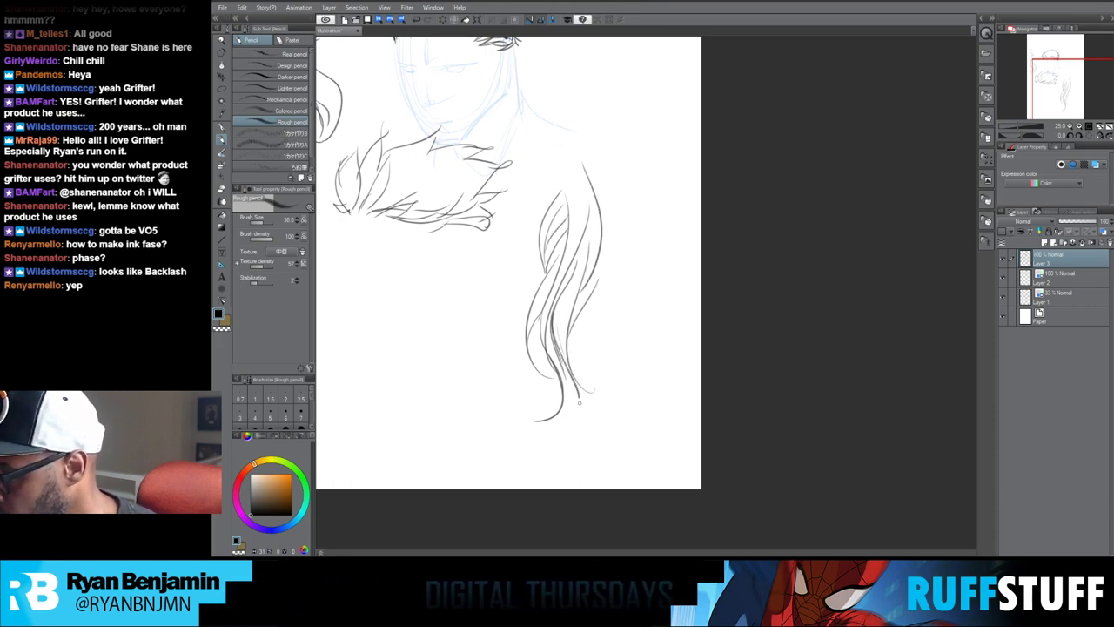
{"action": "left_click_drag", "start_coordinate": [576, 413], "coordinate": [534, 438]}
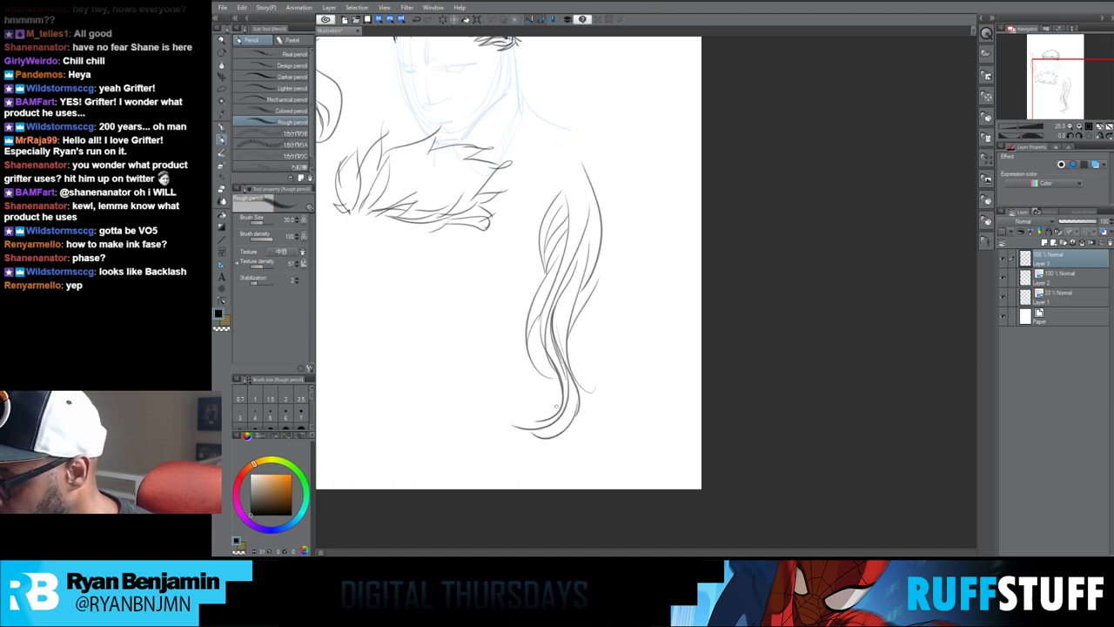
{"action": "left_click_drag", "start_coordinate": [524, 399], "coordinate": [533, 434]}
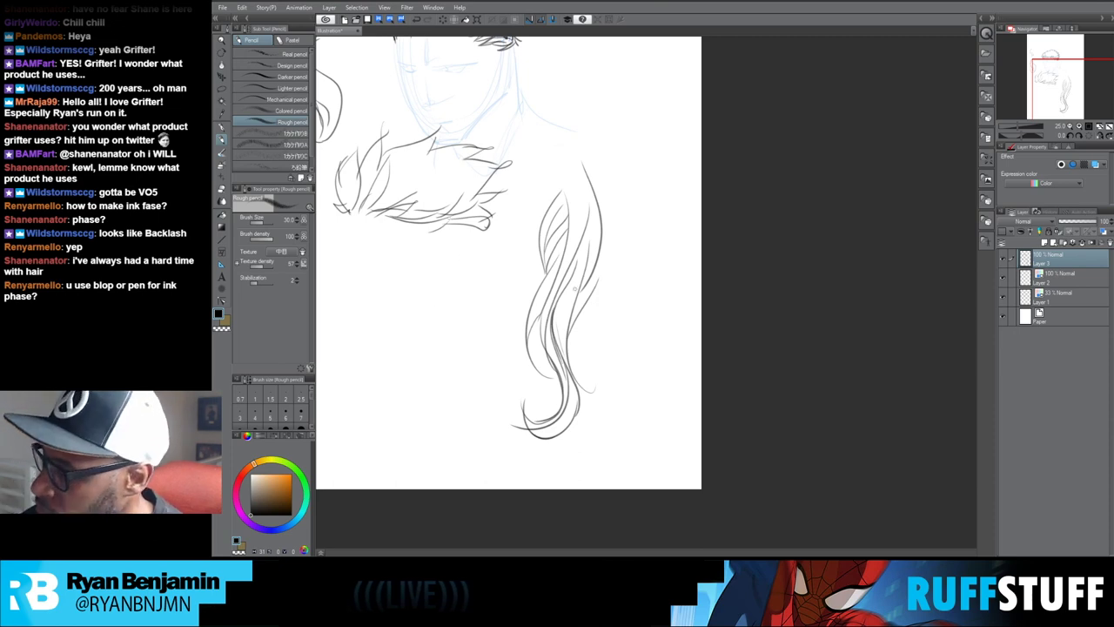
Step: Widen the long wavy lock with flowing outer strands on both sides and loose curled ends sweeping outward
{"action": "mouse_move", "coordinate": [603, 276]}
{"action": "left_mouse_down"}
{"action": "mouse_move", "coordinate": [584, 364]}
{"action": "mouse_move", "coordinate": [568, 341]}
{"action": "mouse_move", "coordinate": [575, 421]}
{"action": "left_mouse_up"}
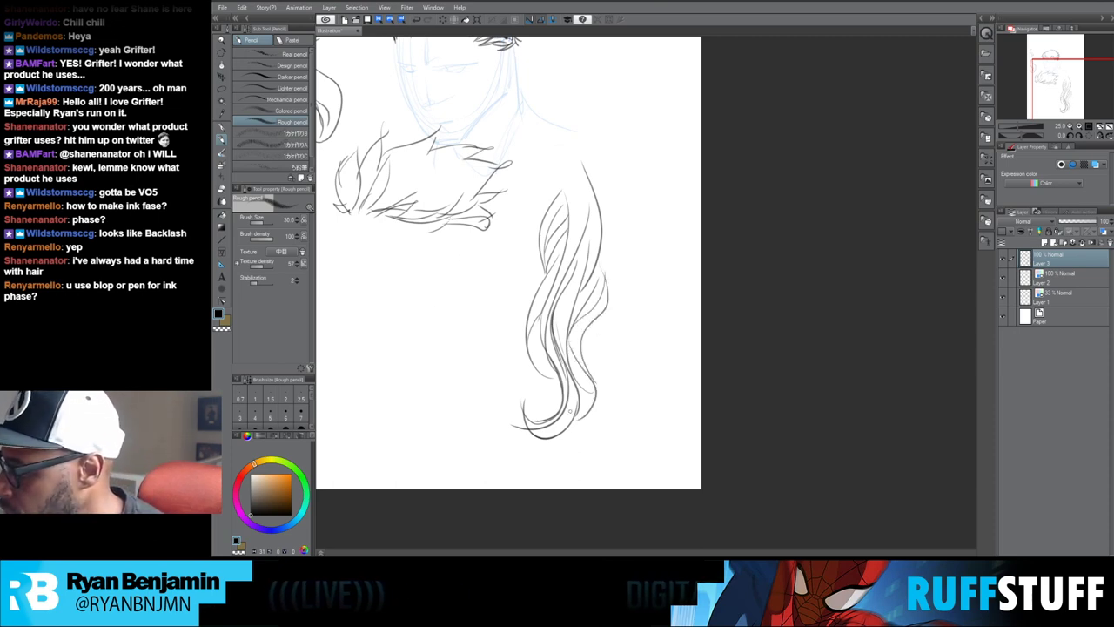
{"action": "mouse_move", "coordinate": [593, 377]}
{"action": "left_mouse_down"}
{"action": "mouse_move", "coordinate": [610, 216]}
{"action": "mouse_move", "coordinate": [614, 293]}
{"action": "mouse_move", "coordinate": [598, 373]}
{"action": "left_mouse_up"}
{"action": "mouse_move", "coordinate": [620, 233]}
{"action": "left_mouse_down"}
{"action": "mouse_move", "coordinate": [639, 168]}
{"action": "mouse_move", "coordinate": [639, 333]}
{"action": "left_mouse_up"}
{"action": "mouse_move", "coordinate": [538, 209]}
{"action": "left_mouse_down"}
{"action": "mouse_move", "coordinate": [522, 266]}
{"action": "mouse_move", "coordinate": [483, 281]}
{"action": "mouse_move", "coordinate": [473, 307]}
{"action": "mouse_move", "coordinate": [535, 276]}
{"action": "left_mouse_up"}
{"action": "mouse_move", "coordinate": [529, 294]}
{"action": "left_mouse_down"}
{"action": "mouse_move", "coordinate": [495, 382]}
{"action": "mouse_move", "coordinate": [524, 335]}
{"action": "mouse_move", "coordinate": [448, 343]}
{"action": "left_mouse_up"}
{"action": "left_click_drag", "start_coordinate": [549, 379], "coordinate": [469, 407]}
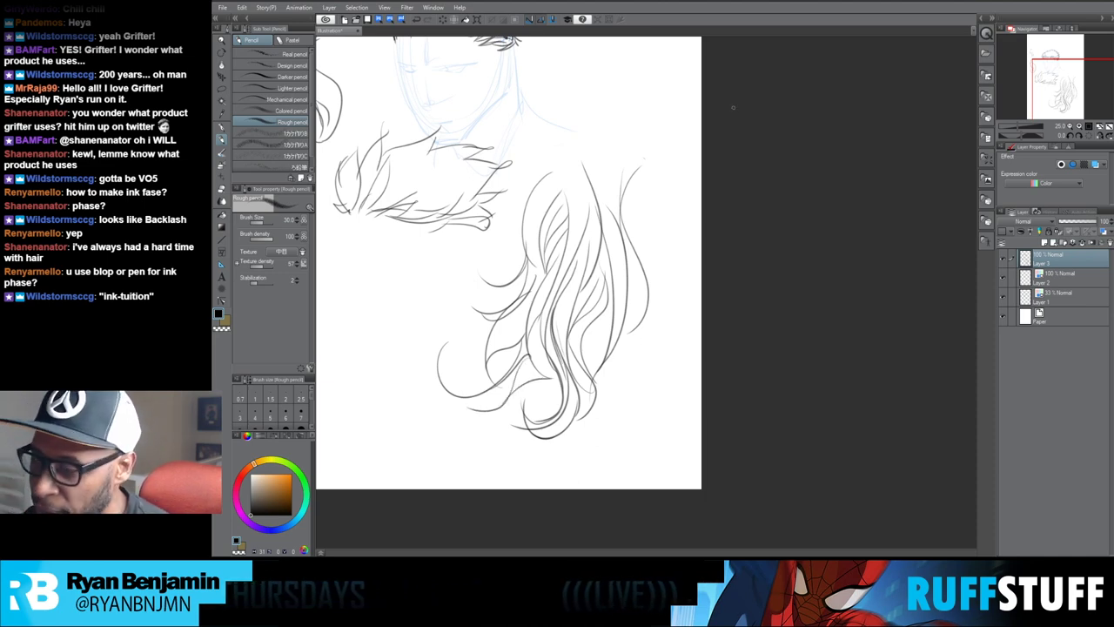
Step: Shade a few pointed test patches with the Charcoal brush in the empty area beside the long hair, and return to the Rough pencil
{"action": "left_click", "coordinate": [293, 40]}
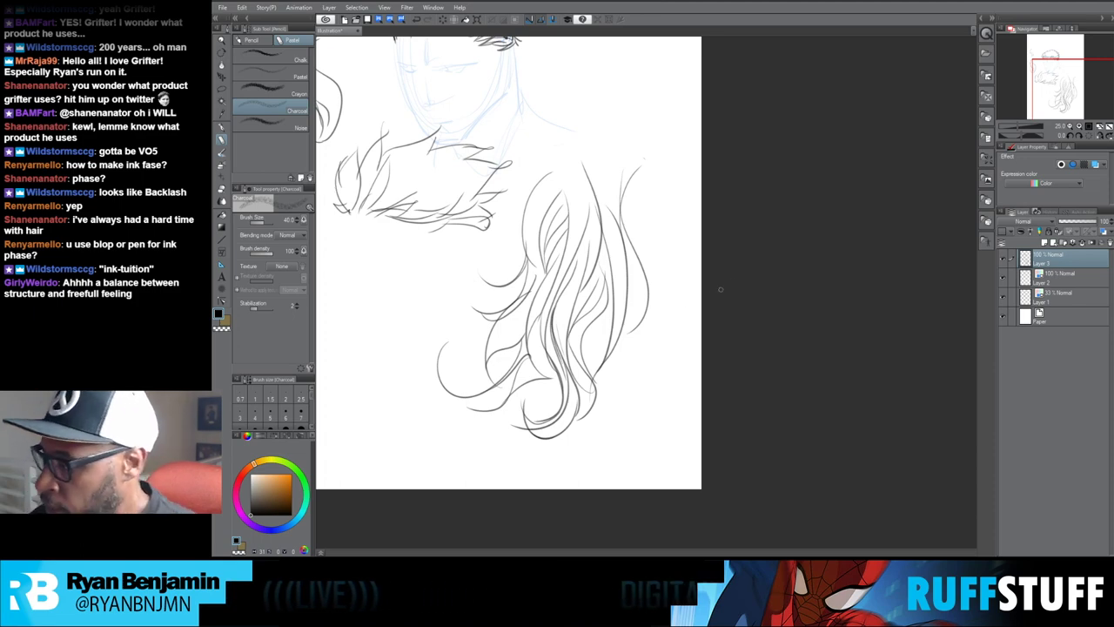
{"action": "left_click_drag", "start_coordinate": [725, 284], "coordinate": [792, 262]}
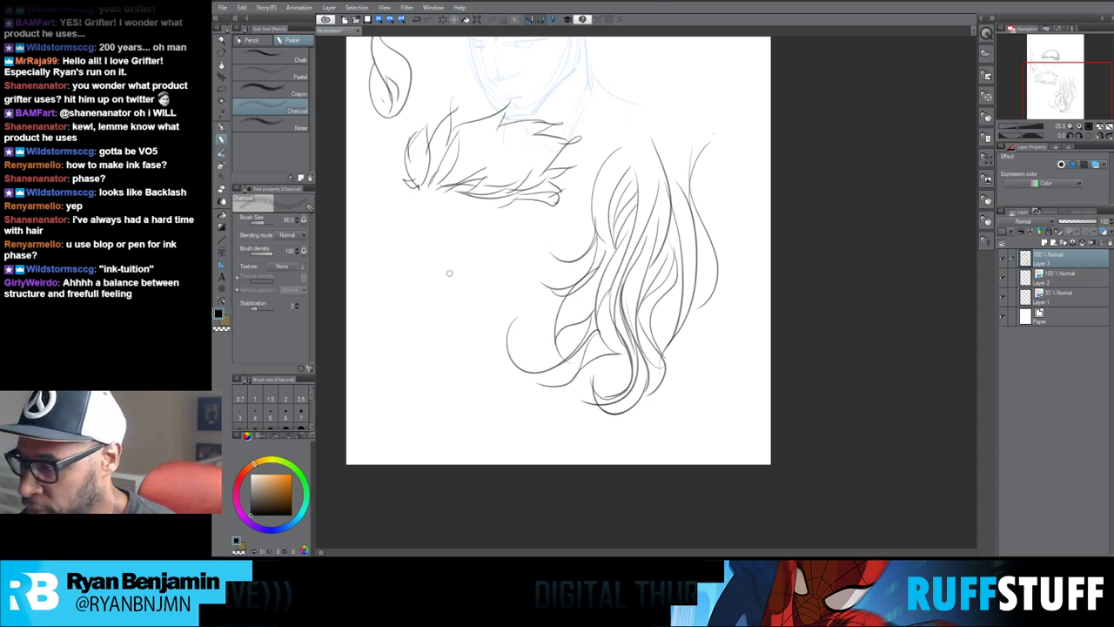
{"action": "mouse_move", "coordinate": [416, 268]}
{"action": "left_mouse_down"}
{"action": "mouse_move", "coordinate": [392, 292]}
{"action": "mouse_move", "coordinate": [420, 273]}
{"action": "left_mouse_up"}
{"action": "mouse_move", "coordinate": [396, 322]}
{"action": "left_mouse_down"}
{"action": "mouse_move", "coordinate": [430, 300]}
{"action": "mouse_move", "coordinate": [385, 324]}
{"action": "mouse_move", "coordinate": [406, 303]}
{"action": "mouse_move", "coordinate": [398, 332]}
{"action": "mouse_move", "coordinate": [437, 317]}
{"action": "mouse_move", "coordinate": [415, 346]}
{"action": "mouse_move", "coordinate": [429, 340]}
{"action": "mouse_move", "coordinate": [477, 283]}
{"action": "mouse_move", "coordinate": [470, 269]}
{"action": "mouse_move", "coordinate": [454, 292]}
{"action": "mouse_move", "coordinate": [384, 293]}
{"action": "left_mouse_up"}
{"action": "left_click", "coordinate": [252, 40]}
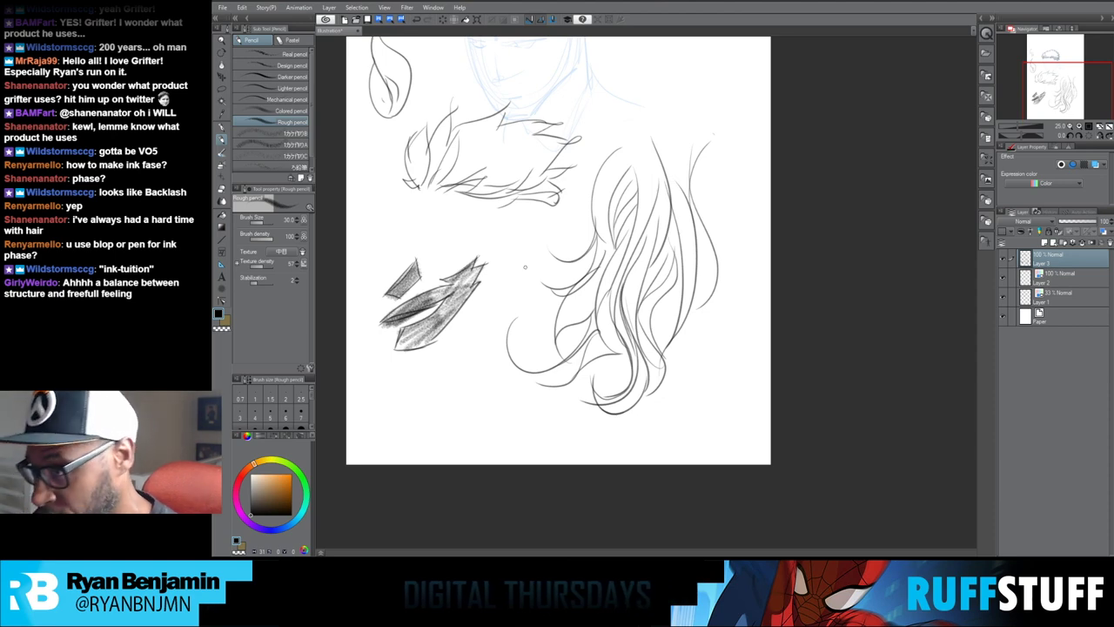
Step: Shade the gaps between the inner left strands of the long hair with the Charcoal brush, from the upper loop to the lower curls
{"action": "left_click", "coordinate": [293, 41]}
{"action": "left_click_drag", "start_coordinate": [632, 370], "coordinate": [542, 361]}
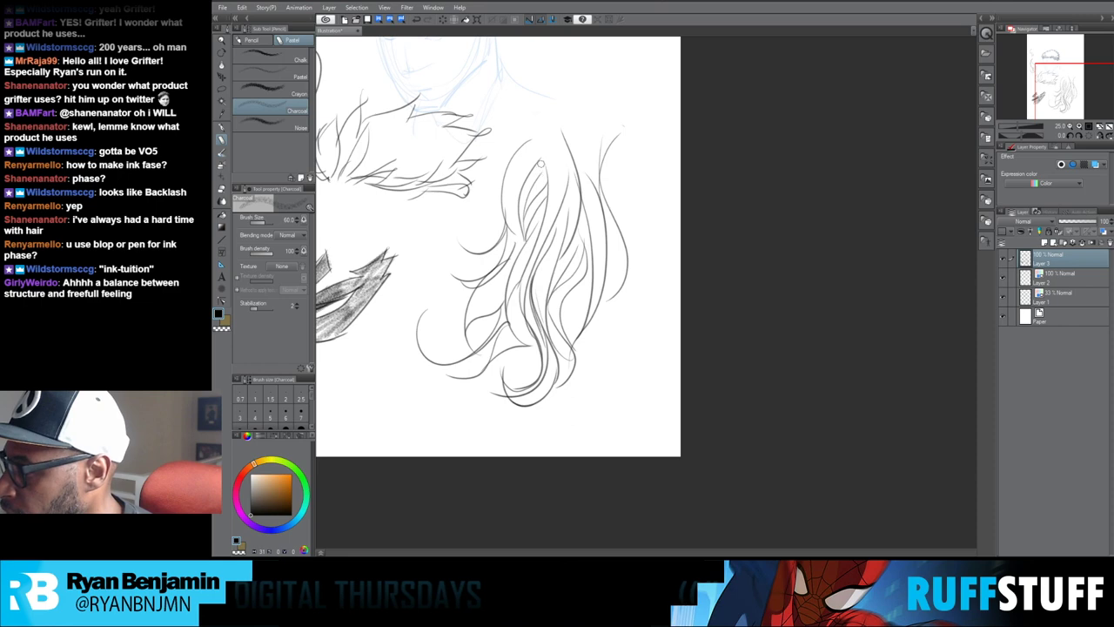
{"action": "left_click_drag", "start_coordinate": [543, 173], "coordinate": [527, 207]}
{"action": "left_click_drag", "start_coordinate": [542, 160], "coordinate": [523, 195]}
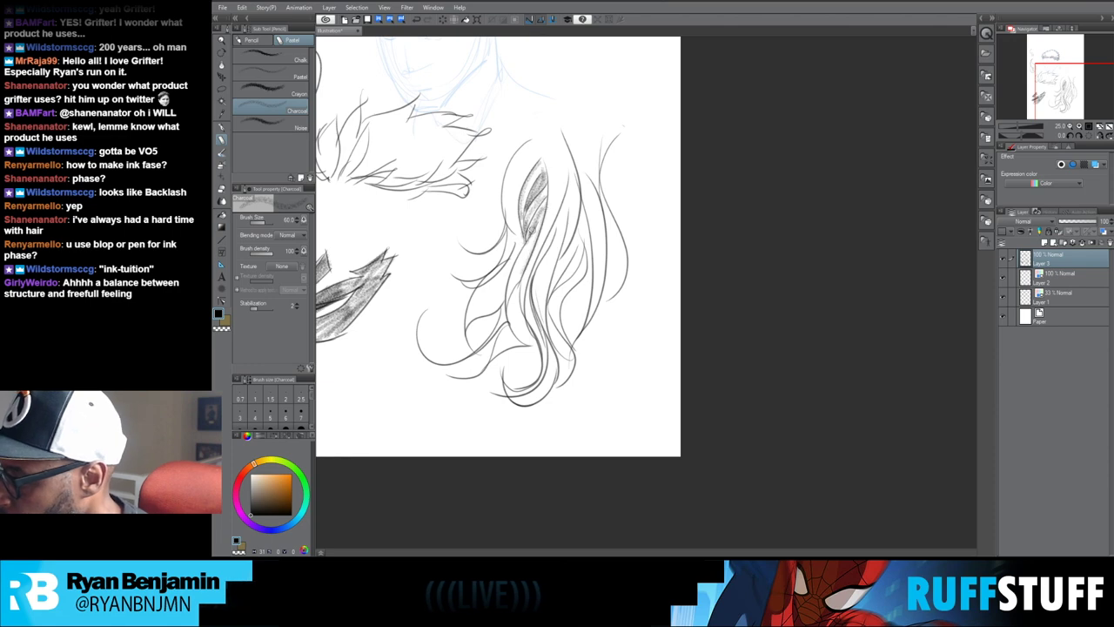
{"action": "left_click_drag", "start_coordinate": [505, 284], "coordinate": [473, 317]}
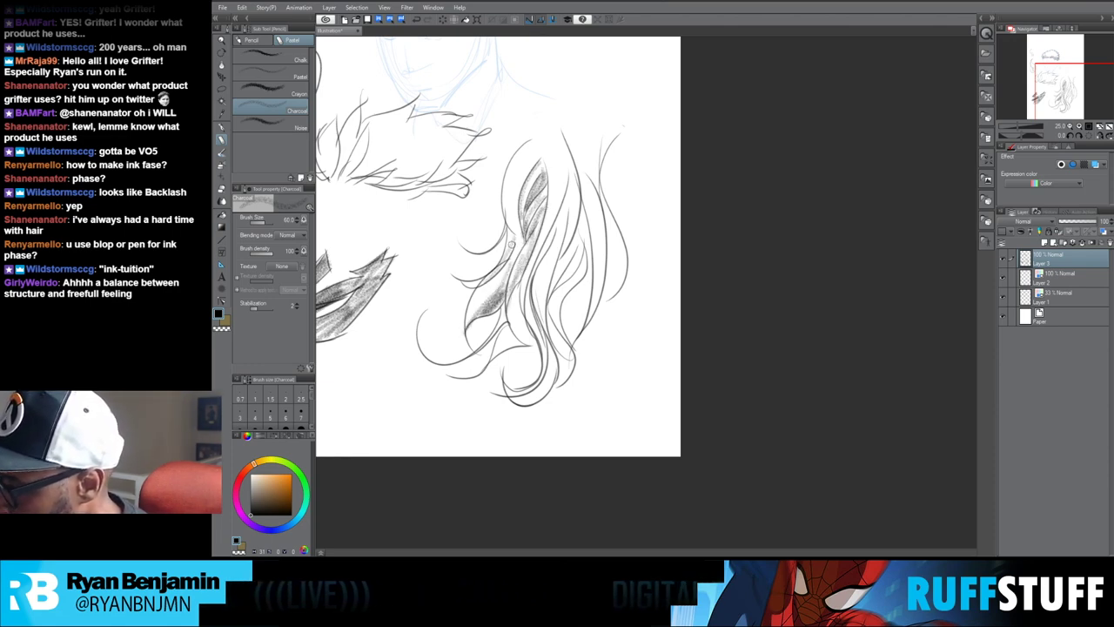
{"action": "mouse_move", "coordinate": [538, 284]}
{"action": "left_mouse_down"}
{"action": "mouse_move", "coordinate": [537, 344]}
{"action": "mouse_move", "coordinate": [516, 302]}
{"action": "mouse_move", "coordinate": [520, 346]}
{"action": "mouse_move", "coordinate": [513, 339]}
{"action": "mouse_move", "coordinate": [495, 357]}
{"action": "left_mouse_up"}
{"action": "left_click_drag", "start_coordinate": [511, 329], "coordinate": [491, 360]}
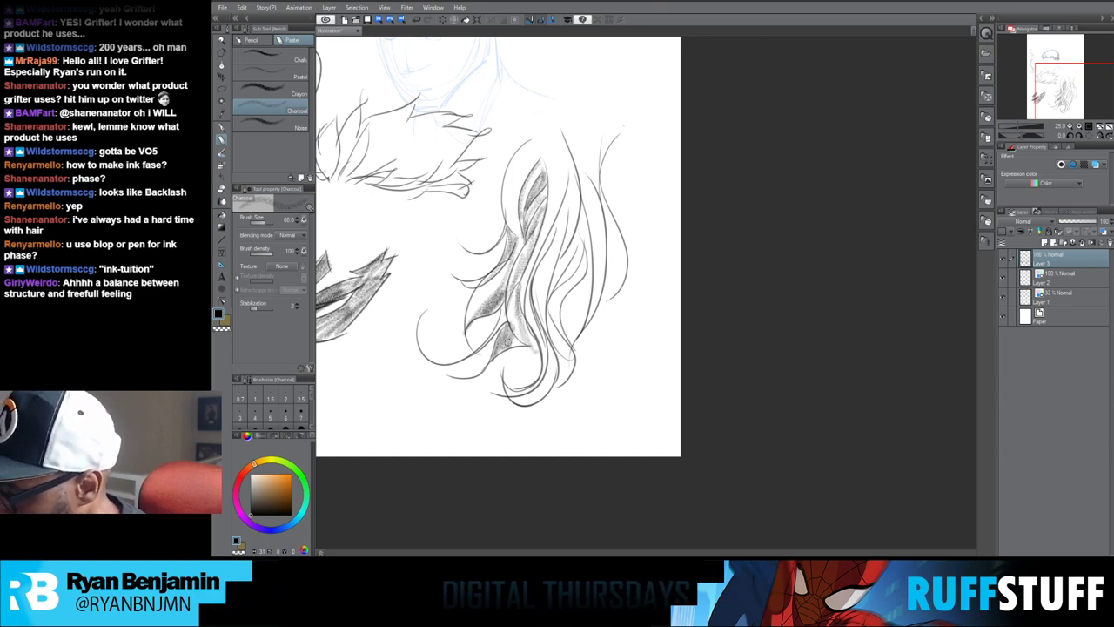
{"action": "left_click_drag", "start_coordinate": [505, 312], "coordinate": [486, 345]}
Step: Shade the central strands of the long hair with charcoal strokes following their flow, leaving light highlight strips between them
{"action": "mouse_move", "coordinate": [528, 299]}
{"action": "left_mouse_down"}
{"action": "mouse_move", "coordinate": [509, 345]}
{"action": "mouse_move", "coordinate": [522, 355]}
{"action": "left_mouse_up"}
{"action": "left_click_drag", "start_coordinate": [531, 281], "coordinate": [530, 337]}
{"action": "left_click_drag", "start_coordinate": [545, 256], "coordinate": [536, 335]}
{"action": "left_click_drag", "start_coordinate": [564, 228], "coordinate": [539, 325]}
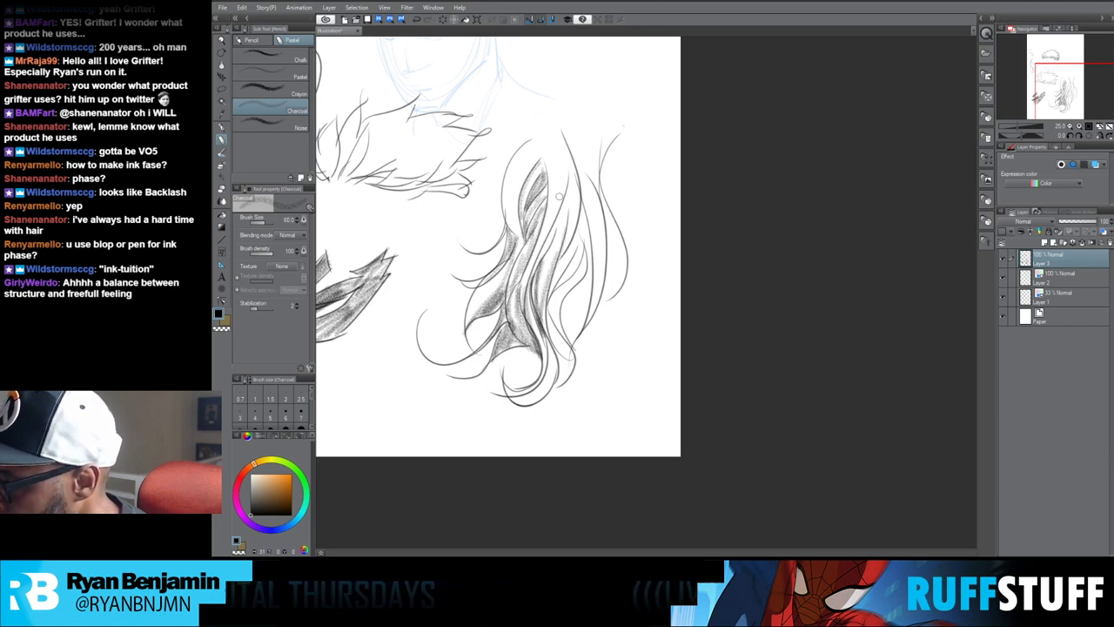
{"action": "left_click_drag", "start_coordinate": [544, 255], "coordinate": [531, 284]}
{"action": "left_click_drag", "start_coordinate": [555, 229], "coordinate": [536, 269]}
{"action": "left_click_drag", "start_coordinate": [575, 177], "coordinate": [540, 264]}
{"action": "left_click_drag", "start_coordinate": [571, 157], "coordinate": [537, 256]}
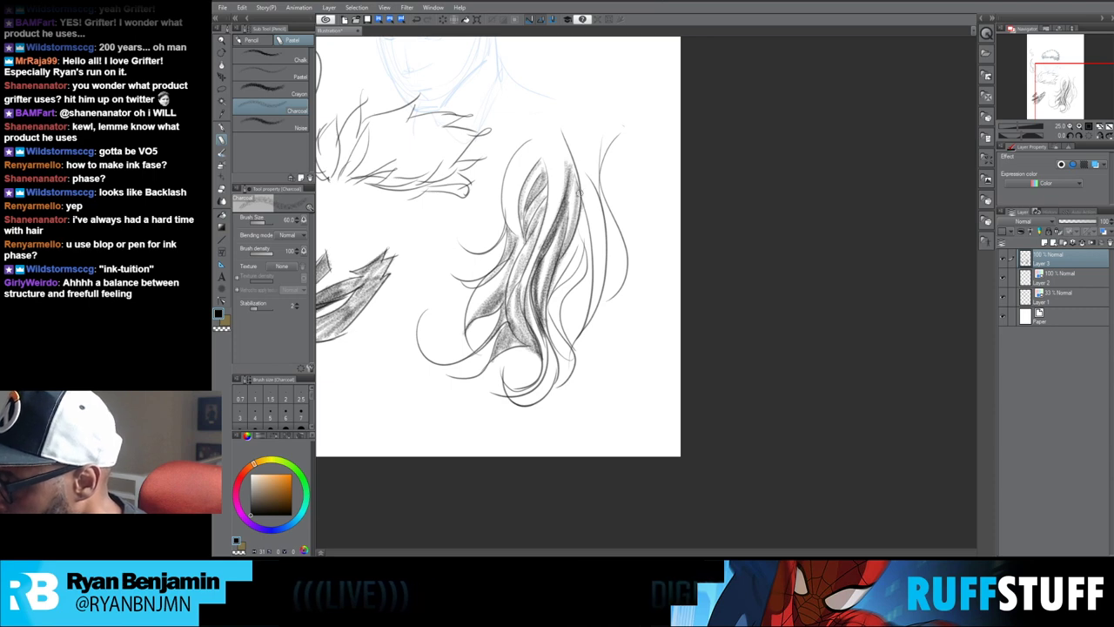
Step: Shade the right-hand strands and the bottom curl of the long hair with charcoal along the curves
{"action": "mouse_move", "coordinate": [583, 209]}
{"action": "left_mouse_down"}
{"action": "mouse_move", "coordinate": [545, 300]}
{"action": "mouse_move", "coordinate": [552, 292]}
{"action": "left_mouse_up"}
{"action": "left_click_drag", "start_coordinate": [588, 228], "coordinate": [559, 284]}
{"action": "mouse_move", "coordinate": [590, 230]}
{"action": "left_mouse_down"}
{"action": "mouse_move", "coordinate": [558, 290]}
{"action": "mouse_move", "coordinate": [549, 287]}
{"action": "left_mouse_up"}
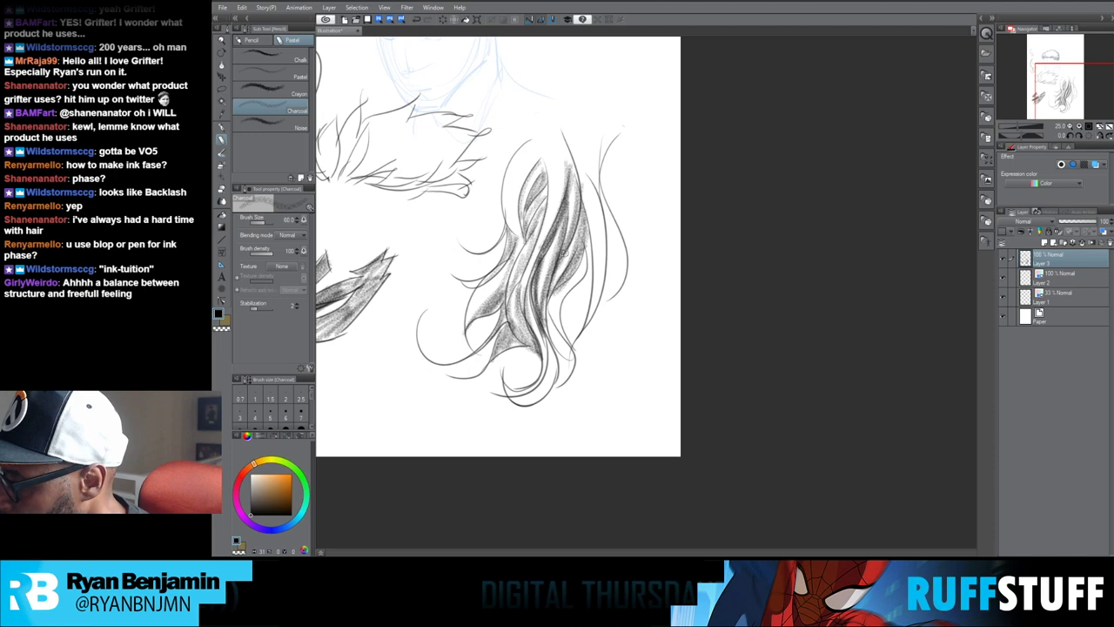
{"action": "left_click_drag", "start_coordinate": [591, 258], "coordinate": [559, 322]}
{"action": "mouse_move", "coordinate": [575, 286]}
{"action": "left_mouse_down"}
{"action": "mouse_move", "coordinate": [565, 343]}
{"action": "mouse_move", "coordinate": [564, 330]}
{"action": "left_mouse_up"}
{"action": "mouse_move", "coordinate": [592, 267]}
{"action": "left_mouse_down"}
{"action": "mouse_move", "coordinate": [569, 334]}
{"action": "mouse_move", "coordinate": [591, 284]}
{"action": "mouse_move", "coordinate": [573, 343]}
{"action": "left_mouse_up"}
{"action": "left_click_drag", "start_coordinate": [589, 240], "coordinate": [567, 338]}
{"action": "left_click_drag", "start_coordinate": [589, 299], "coordinate": [547, 362]}
{"action": "left_click_drag", "start_coordinate": [572, 318], "coordinate": [546, 396]}
{"action": "mouse_move", "coordinate": [556, 343]}
{"action": "left_mouse_down"}
{"action": "mouse_move", "coordinate": [545, 392]}
{"action": "mouse_move", "coordinate": [505, 407]}
{"action": "left_mouse_up"}
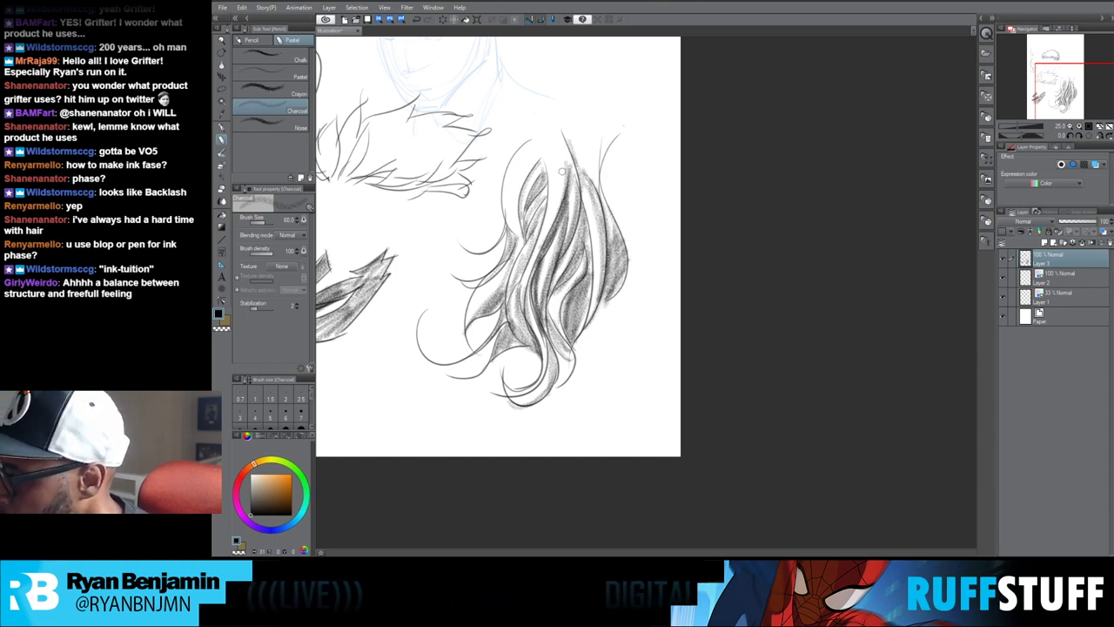
Step: Shade the upper strands and the outer left loop of the long hair with charcoal
{"action": "left_click_drag", "start_coordinate": [559, 160], "coordinate": [550, 233]}
{"action": "mouse_move", "coordinate": [547, 140]}
{"action": "left_mouse_down"}
{"action": "mouse_move", "coordinate": [513, 218]}
{"action": "mouse_move", "coordinate": [520, 241]}
{"action": "mouse_move", "coordinate": [542, 149]}
{"action": "mouse_move", "coordinate": [508, 246]}
{"action": "left_mouse_up"}
{"action": "left_click_drag", "start_coordinate": [523, 164], "coordinate": [512, 262]}
{"action": "left_click_drag", "start_coordinate": [522, 205], "coordinate": [512, 259]}
{"action": "left_click_drag", "start_coordinate": [536, 151], "coordinate": [505, 206]}
Step: Sharpen the shaded long hair with dark Rough pencil lines along the top loop, the right-hand strands and the bottom curl
{"action": "key", "text": "p"}
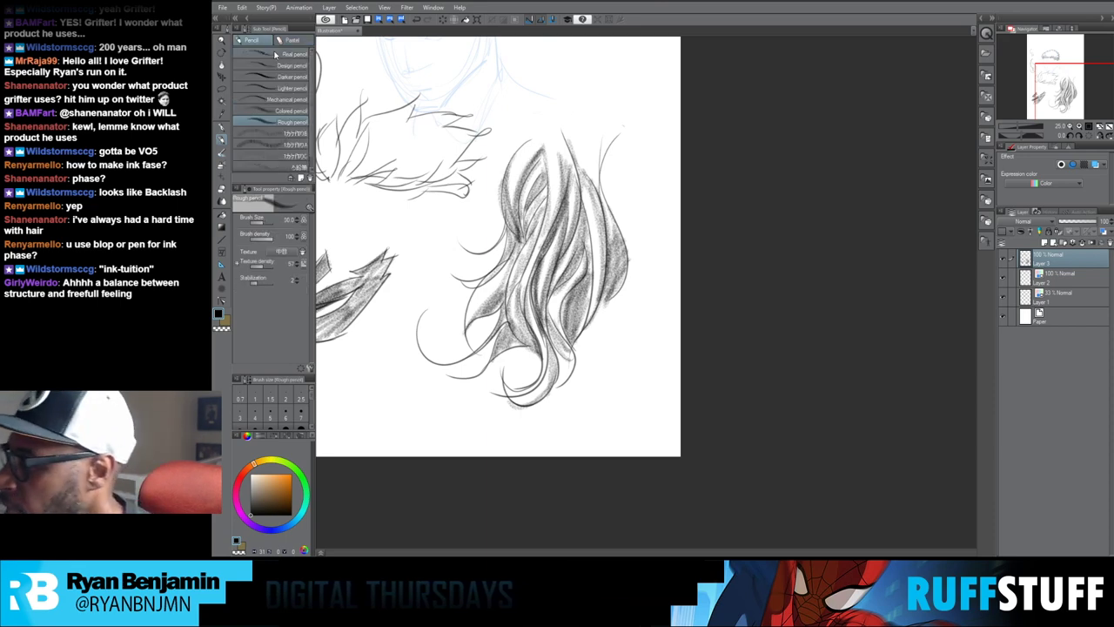
{"action": "left_click_drag", "start_coordinate": [537, 155], "coordinate": [517, 209]}
{"action": "left_click_drag", "start_coordinate": [545, 153], "coordinate": [526, 200]}
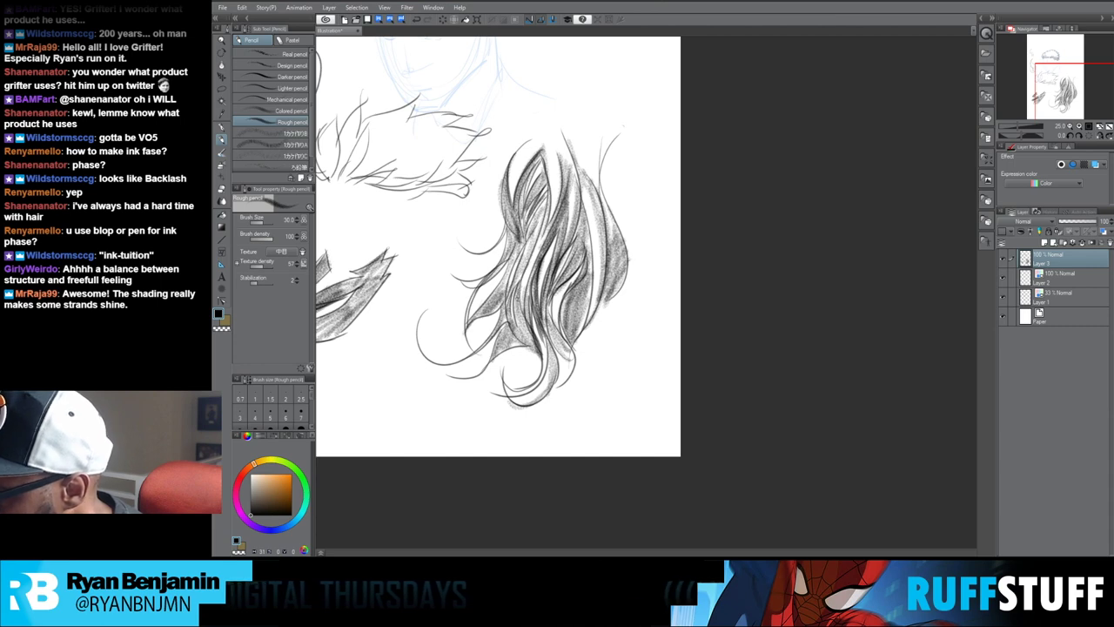
{"action": "left_click_drag", "start_coordinate": [578, 179], "coordinate": [595, 334]}
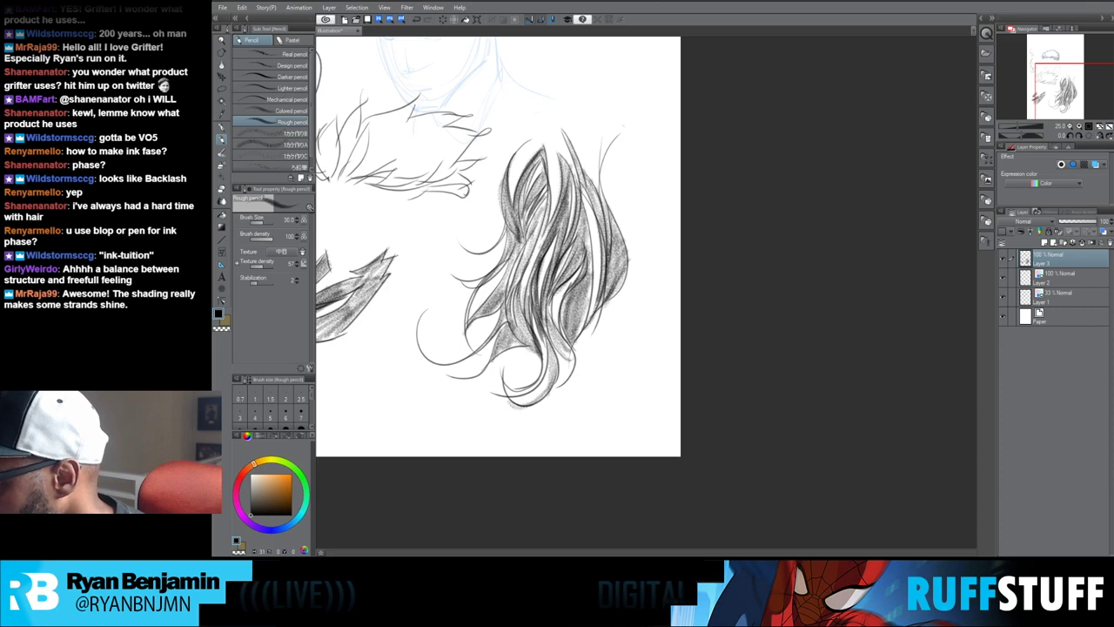
{"action": "mouse_move", "coordinate": [564, 340]}
{"action": "left_mouse_down"}
{"action": "mouse_move", "coordinate": [556, 380]}
{"action": "mouse_move", "coordinate": [524, 402]}
{"action": "left_mouse_up"}
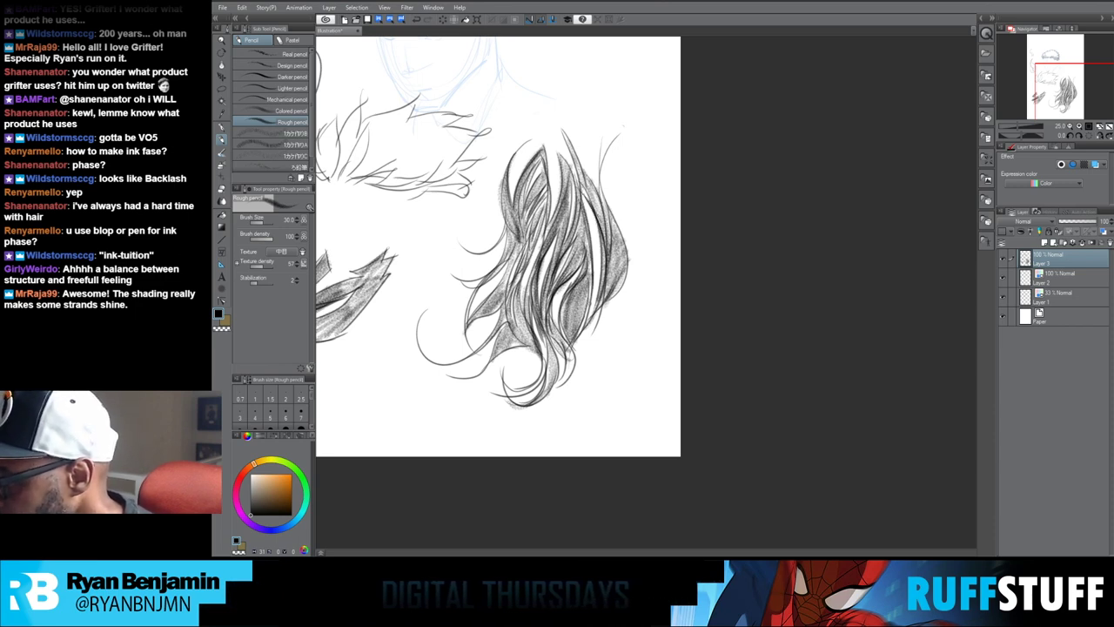
Step: Add fine curved pencil strands along the lower right edge of the long hair
{"action": "left_click_drag", "start_coordinate": [592, 301], "coordinate": [572, 350]}
{"action": "left_click_drag", "start_coordinate": [602, 298], "coordinate": [575, 346]}
{"action": "left_click_drag", "start_coordinate": [608, 276], "coordinate": [580, 349]}
{"action": "left_click_drag", "start_coordinate": [610, 298], "coordinate": [573, 355]}
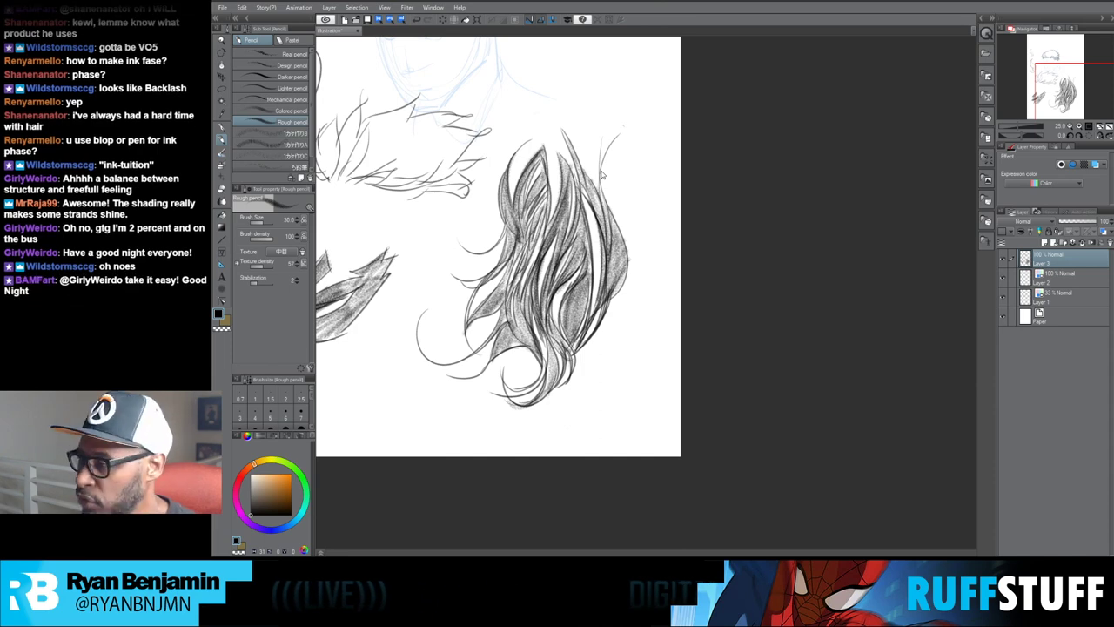
Step: Try darkening the pencil drawing by stacking six duplicates of the hair layer, and undo the duplicates
{"action": "key", "text": "ctrl+v"}
{"action": "key", "text": "ctrl+j"}
{"action": "key", "text": "ctrl+j"}
{"action": "key", "text": "ctrl+j"}
{"action": "key", "text": "ctrl+j"}
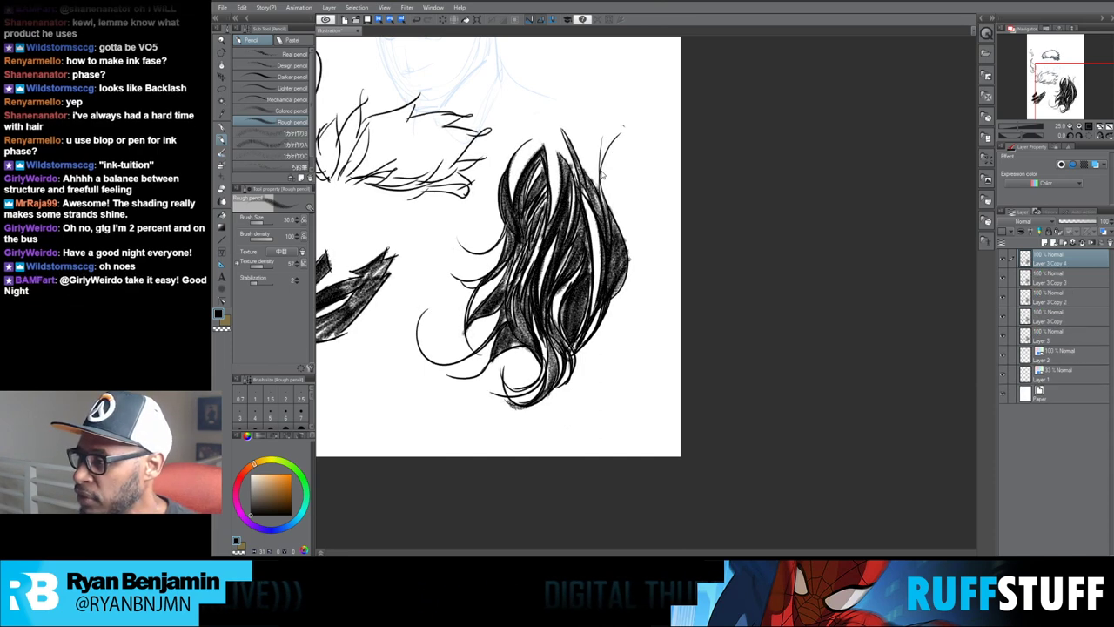
{"action": "key", "text": "ctrl+j"}
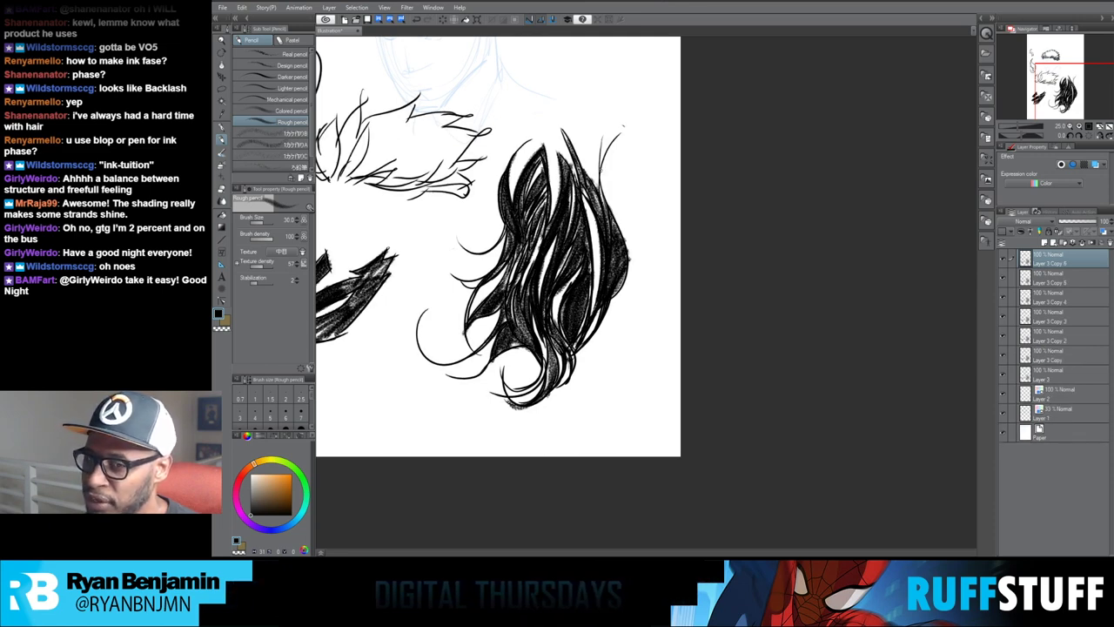
{"action": "key", "text": "ctrl+z"}
{"action": "key", "text": "ctrl+z"}
{"action": "key", "text": "ctrl+z"}
{"action": "key", "text": "ctrl+z"}
{"action": "key", "text": "ctrl+z"}
{"action": "key", "text": "ctrl+z"}
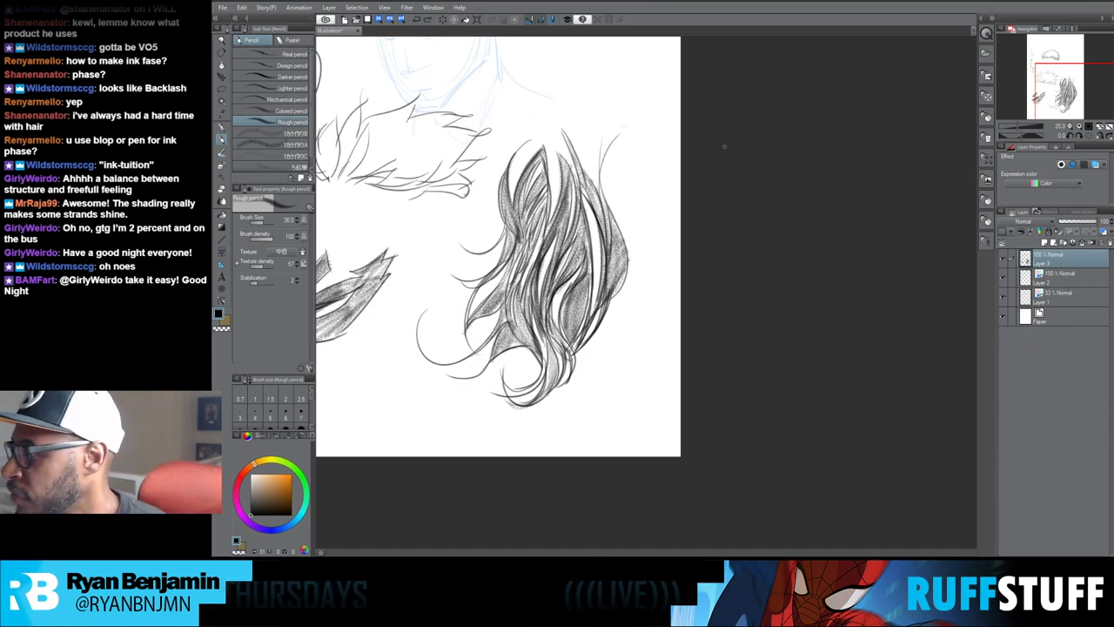
Step: Hide the two earlier hair drawing layers and add a new layer above them, leaving the blue head guide visible
{"action": "mouse_move", "coordinate": [676, 118]}
{"action": "left_mouse_down"}
{"action": "mouse_move", "coordinate": [699, 166]}
{"action": "mouse_move", "coordinate": [749, 149]}
{"action": "left_mouse_up"}
{"action": "mouse_move", "coordinate": [714, 70]}
{"action": "left_mouse_down"}
{"action": "mouse_move", "coordinate": [704, 176]}
{"action": "mouse_move", "coordinate": [659, 174]}
{"action": "mouse_move", "coordinate": [607, 140]}
{"action": "left_mouse_up"}
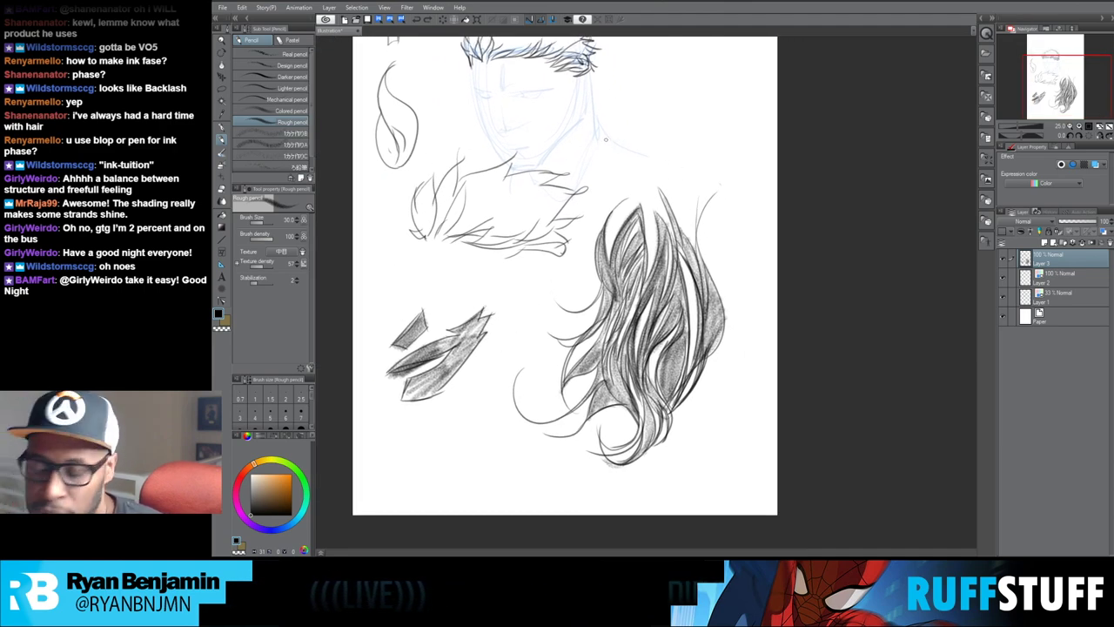
{"action": "left_click_drag", "start_coordinate": [607, 147], "coordinate": [597, 221]}
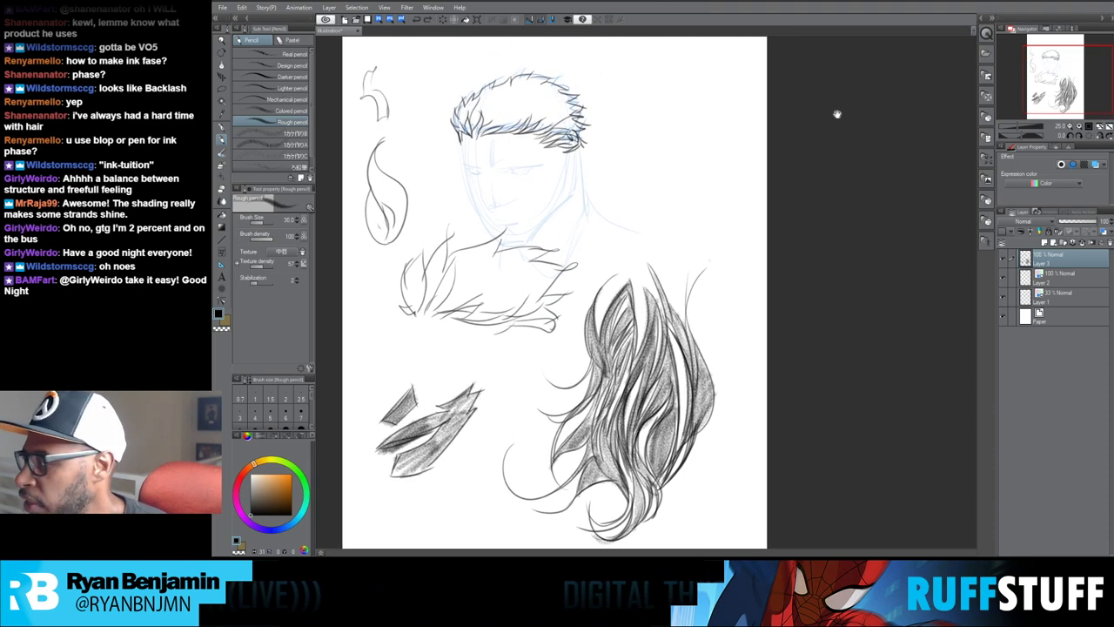
{"action": "left_click", "coordinate": [1003, 259]}
{"action": "left_click", "coordinate": [1045, 243]}
{"action": "left_click", "coordinate": [1003, 296]}
{"action": "left_click_drag", "start_coordinate": [526, 118], "coordinate": [508, 192]}
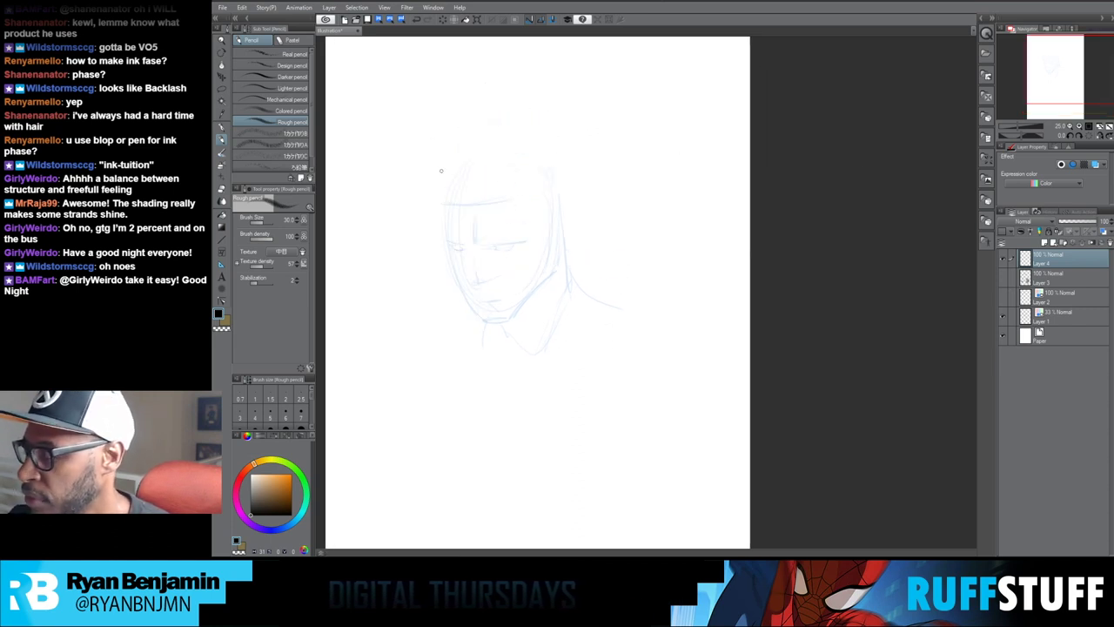
Step: Sketch a windswept hair outline and ear over the head guide, with hatched hairline ticks and an angular sideburn
{"action": "mouse_move", "coordinate": [501, 111]}
{"action": "left_mouse_down"}
{"action": "mouse_move", "coordinate": [526, 148]}
{"action": "mouse_move", "coordinate": [479, 129]}
{"action": "mouse_move", "coordinate": [402, 176]}
{"action": "left_mouse_up"}
{"action": "left_click_drag", "start_coordinate": [495, 206], "coordinate": [406, 252]}
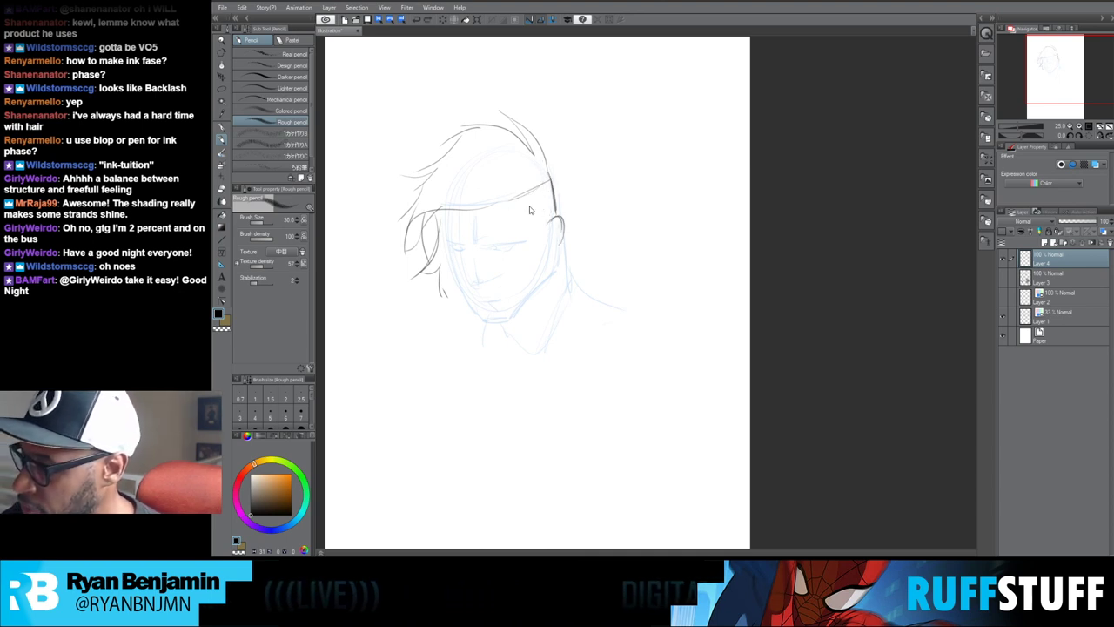
{"action": "left_click_drag", "start_coordinate": [508, 193], "coordinate": [521, 201]}
{"action": "left_click_drag", "start_coordinate": [528, 185], "coordinate": [526, 198]}
{"action": "left_click_drag", "start_coordinate": [534, 184], "coordinate": [537, 193]}
{"action": "left_click_drag", "start_coordinate": [546, 178], "coordinate": [543, 189]}
{"action": "left_click_drag", "start_coordinate": [532, 230], "coordinate": [541, 238]}
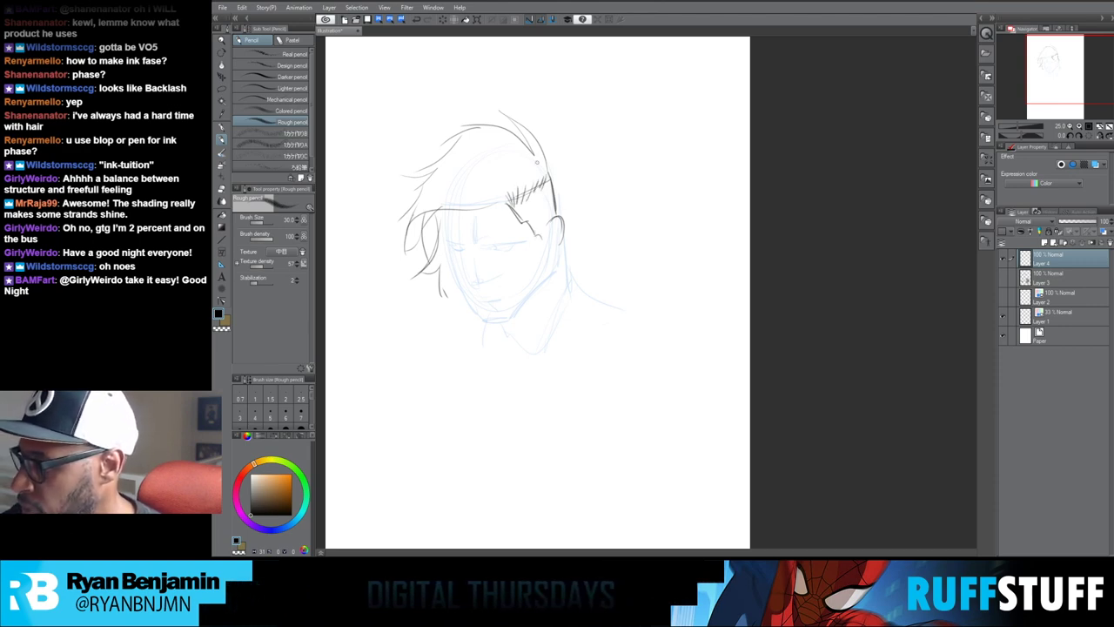
Step: Draw the far side contour of the face down to the chin, with a short loose strand beside the cheek
{"action": "mouse_move", "coordinate": [444, 209]}
{"action": "left_mouse_down"}
{"action": "mouse_move", "coordinate": [448, 250]}
{"action": "mouse_move", "coordinate": [444, 226]}
{"action": "mouse_move", "coordinate": [485, 327]}
{"action": "left_mouse_up"}
{"action": "left_click_drag", "start_coordinate": [441, 265], "coordinate": [454, 309]}
{"action": "left_click", "coordinate": [443, 202], "text": "alt"}
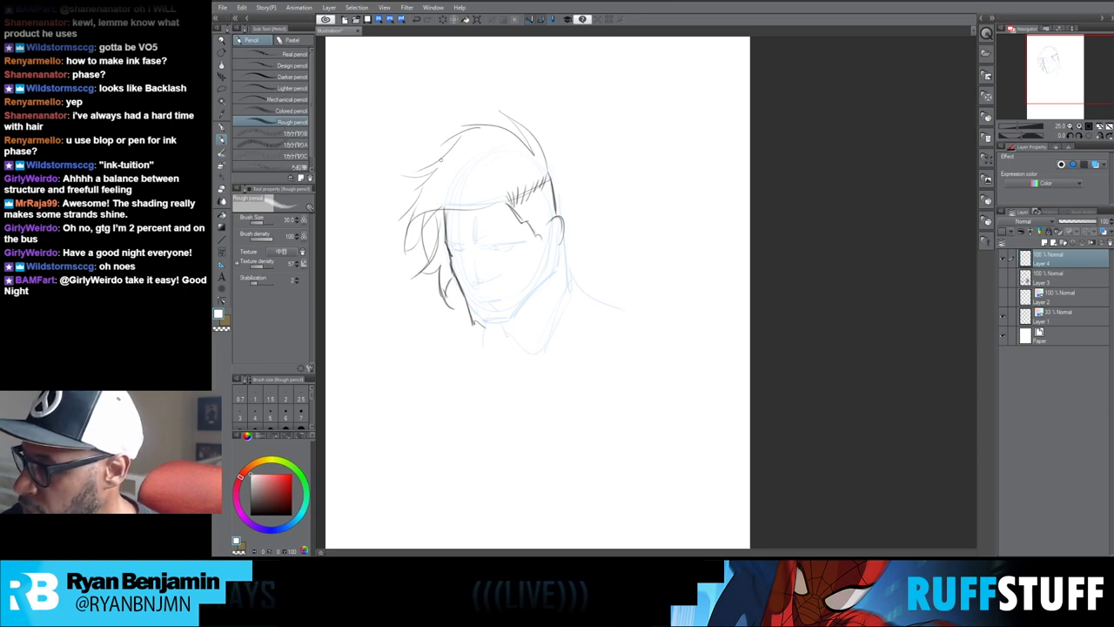
{"action": "left_click_drag", "start_coordinate": [496, 160], "coordinate": [524, 161]}
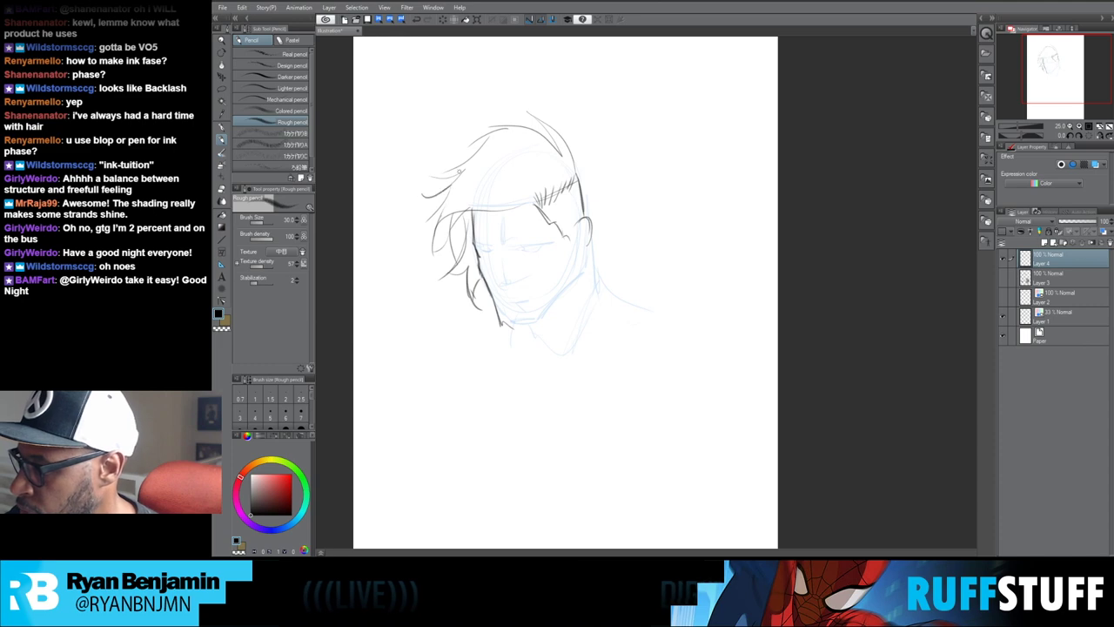
Step: Sketch curved front locks sweeping across the forehead to the outer tips, and undo the long curl beyond them
{"action": "mouse_move", "coordinate": [632, 303]}
{"action": "left_mouse_down"}
{"action": "mouse_move", "coordinate": [694, 393]}
{"action": "mouse_move", "coordinate": [577, 312]}
{"action": "left_mouse_up"}
{"action": "key", "text": "ctrl+z"}
{"action": "left_click_drag", "start_coordinate": [470, 162], "coordinate": [415, 200]}
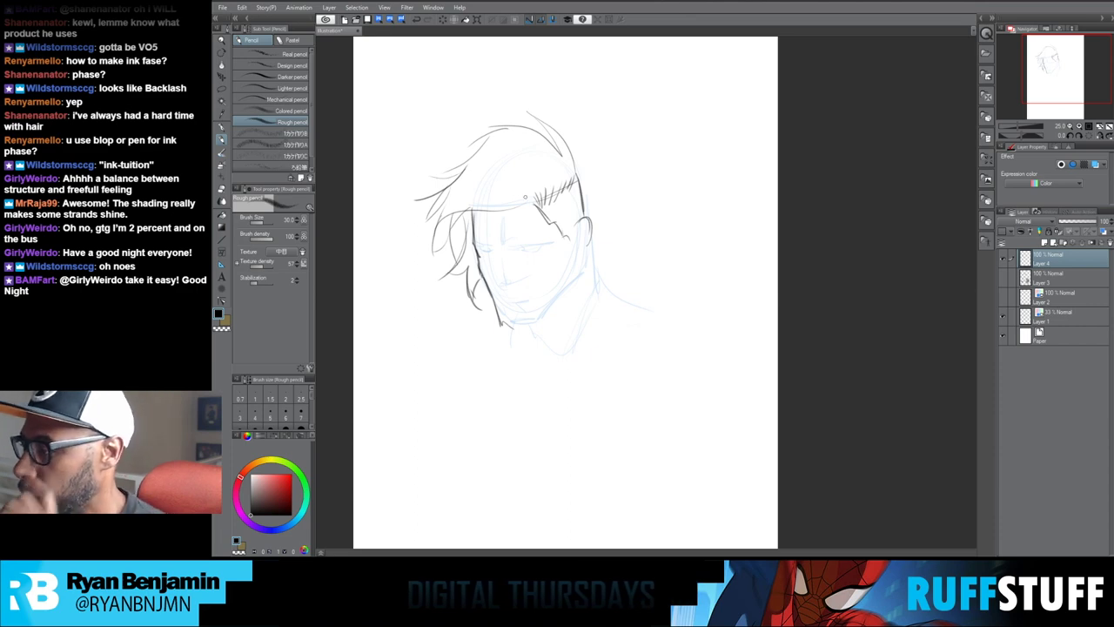
{"action": "left_click_drag", "start_coordinate": [519, 186], "coordinate": [453, 222]}
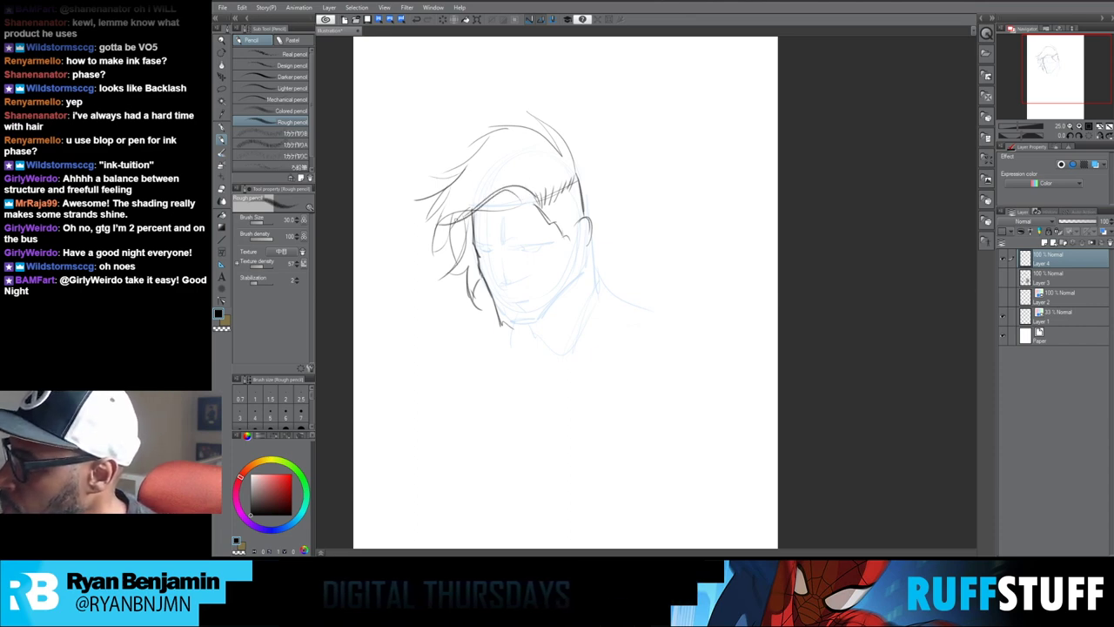
{"action": "left_click_drag", "start_coordinate": [535, 170], "coordinate": [462, 231]}
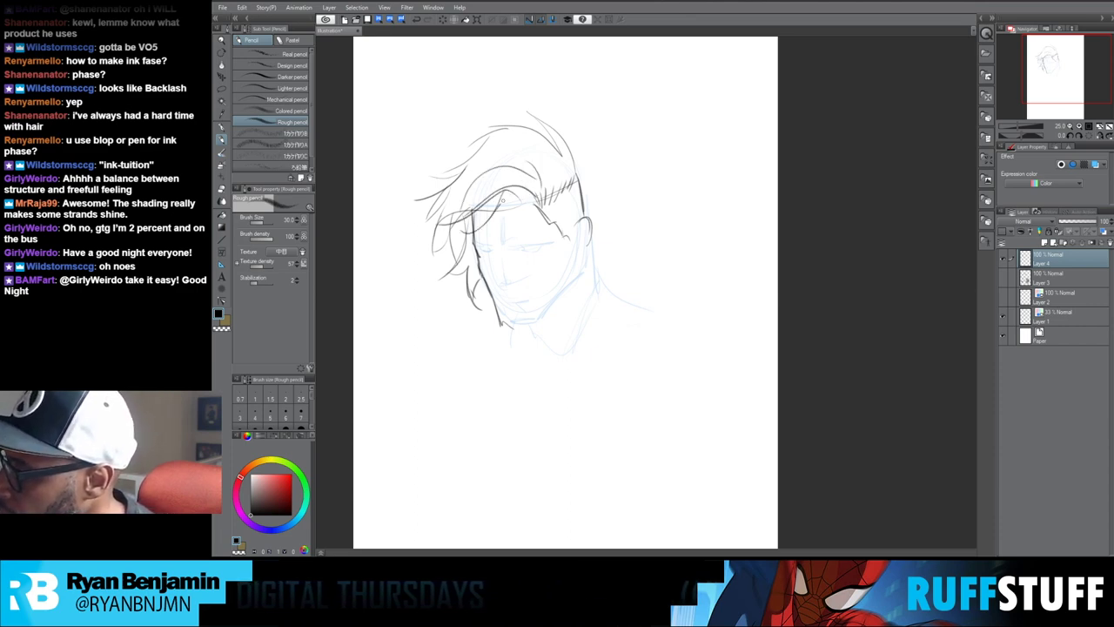
{"action": "left_click_drag", "start_coordinate": [463, 185], "coordinate": [439, 226]}
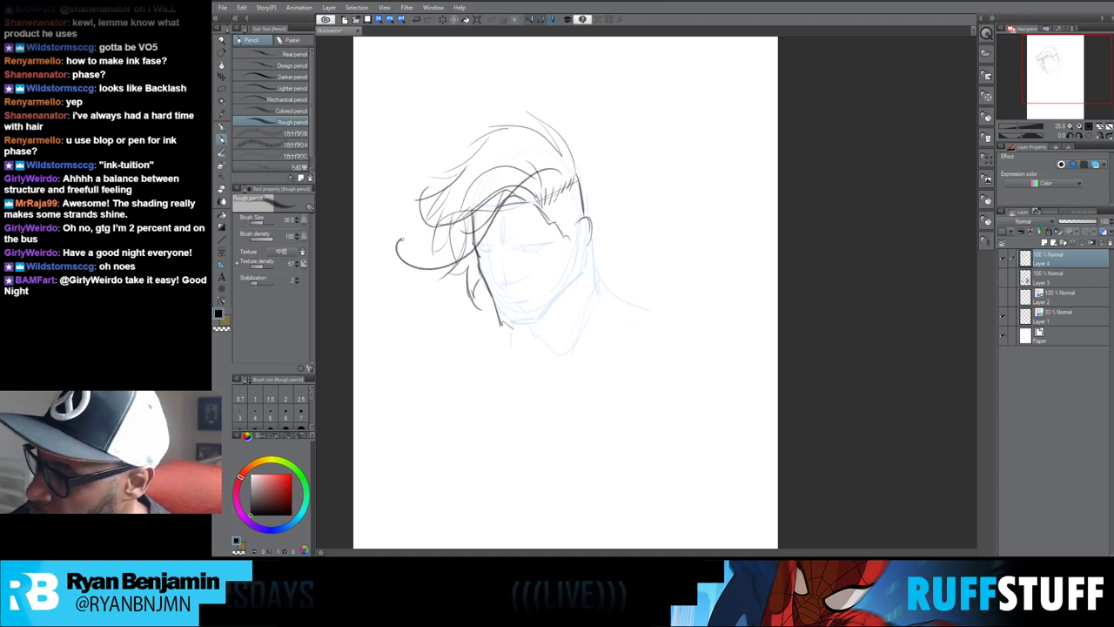
{"action": "key", "text": "ctrl+z"}
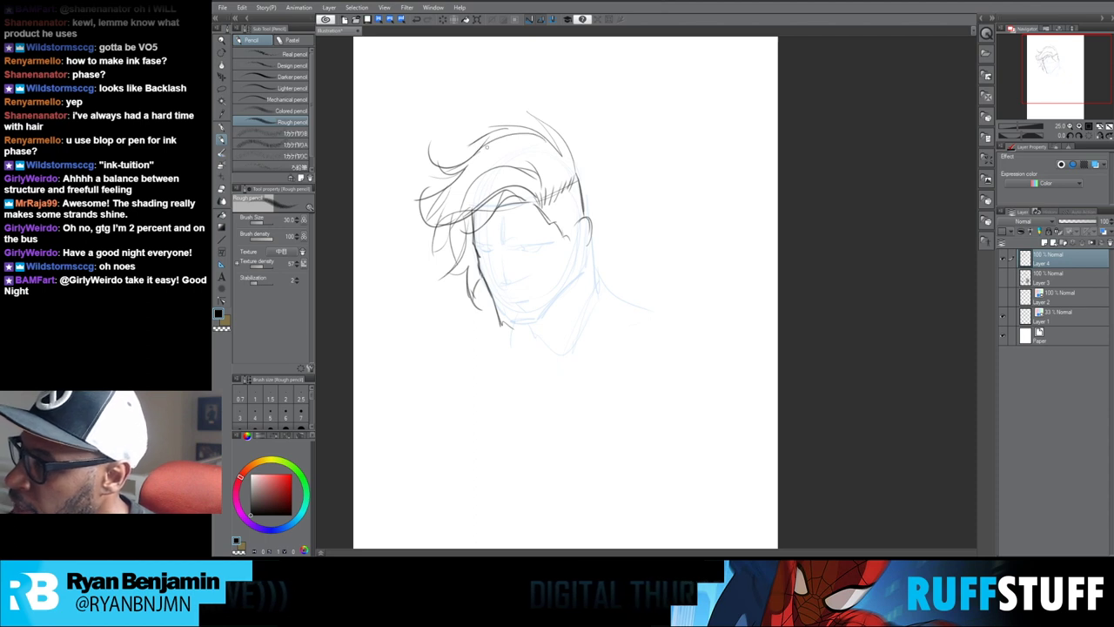
Step: Add flowing strands over the crown, a tuft at the back and extra wisps in the front locks, undoing the last stroke
{"action": "mouse_move", "coordinate": [484, 148]}
{"action": "left_mouse_down"}
{"action": "mouse_move", "coordinate": [554, 145]}
{"action": "mouse_move", "coordinate": [564, 187]}
{"action": "left_mouse_up"}
{"action": "left_click_drag", "start_coordinate": [566, 143], "coordinate": [578, 184]}
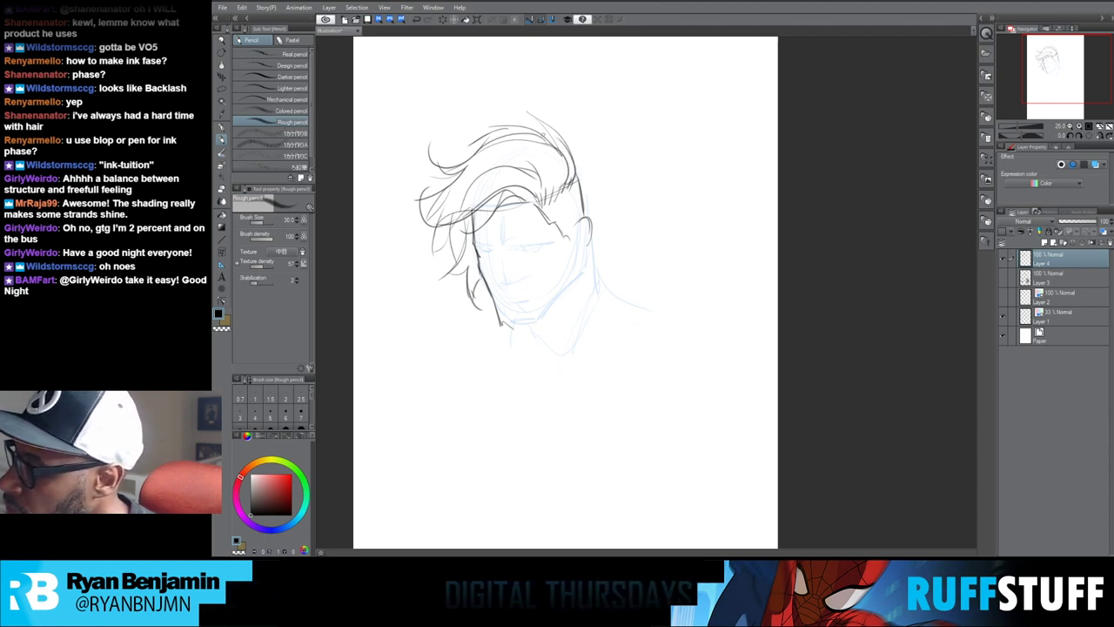
{"action": "left_click_drag", "start_coordinate": [453, 218], "coordinate": [419, 248]}
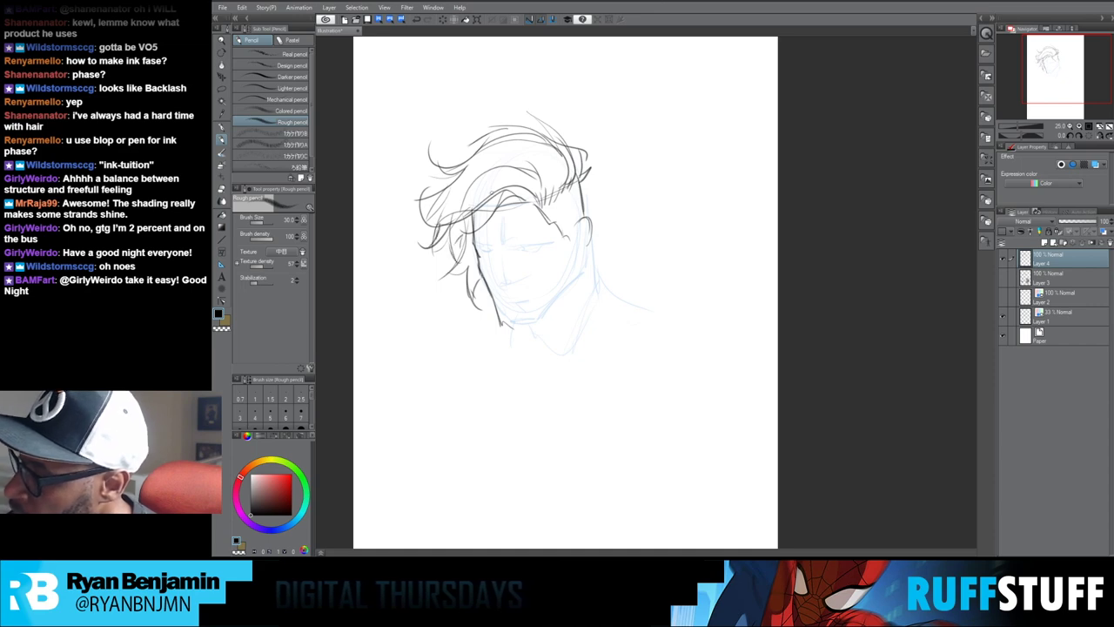
{"action": "left_click_drag", "start_coordinate": [465, 237], "coordinate": [444, 275]}
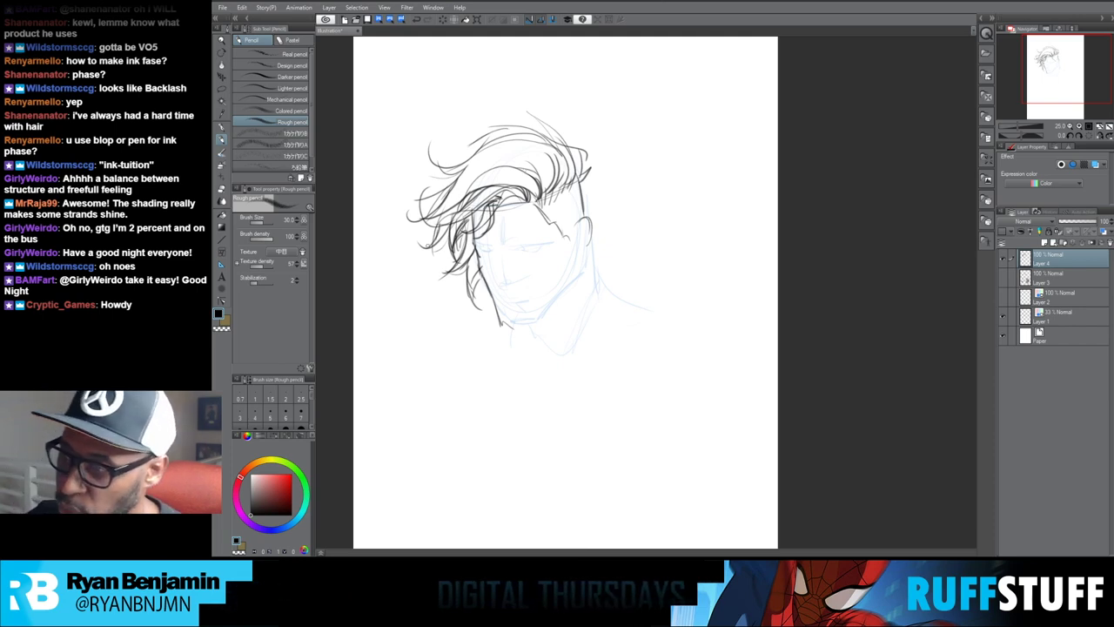
{"action": "mouse_move", "coordinate": [475, 209]}
{"action": "left_mouse_down"}
{"action": "mouse_move", "coordinate": [435, 254]}
{"action": "mouse_move", "coordinate": [462, 265]}
{"action": "left_mouse_up"}
{"action": "key", "text": "ctrl+z"}
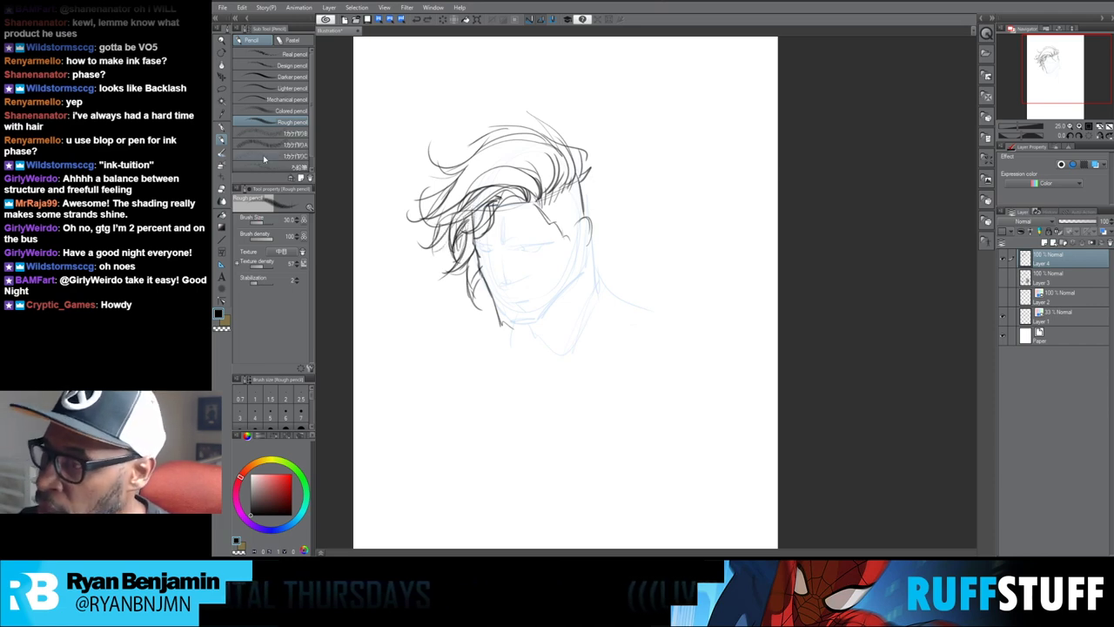
Step: Fade the front locks beside the face with an enlarged Soft eraser, and undo the stray Calligraphy pen stroke
{"action": "key", "text": "e"}
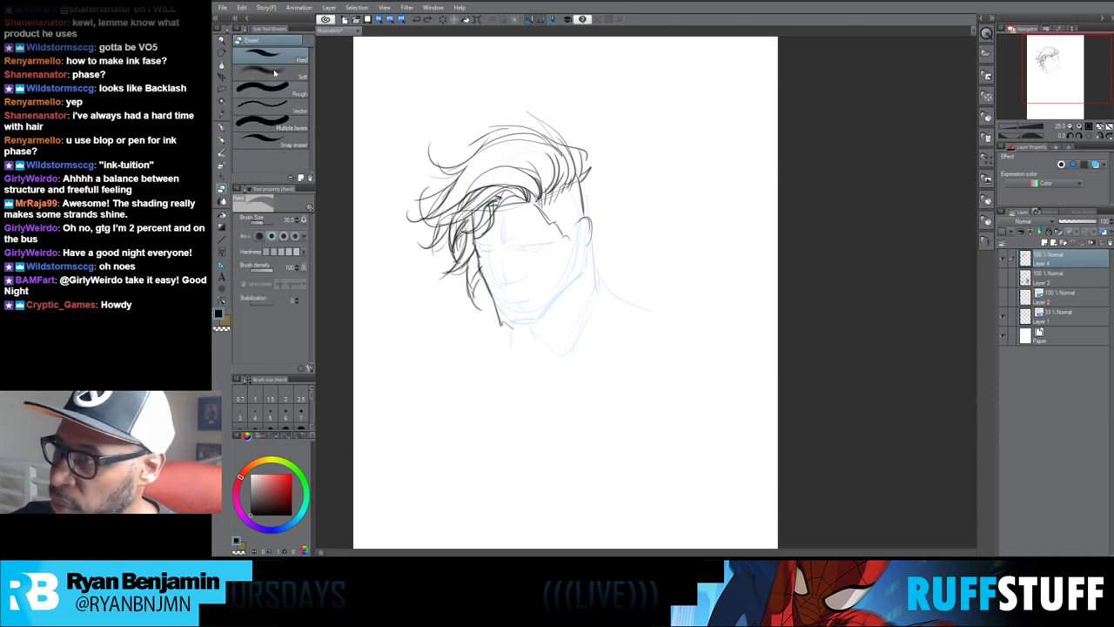
{"action": "left_click", "coordinate": [275, 75]}
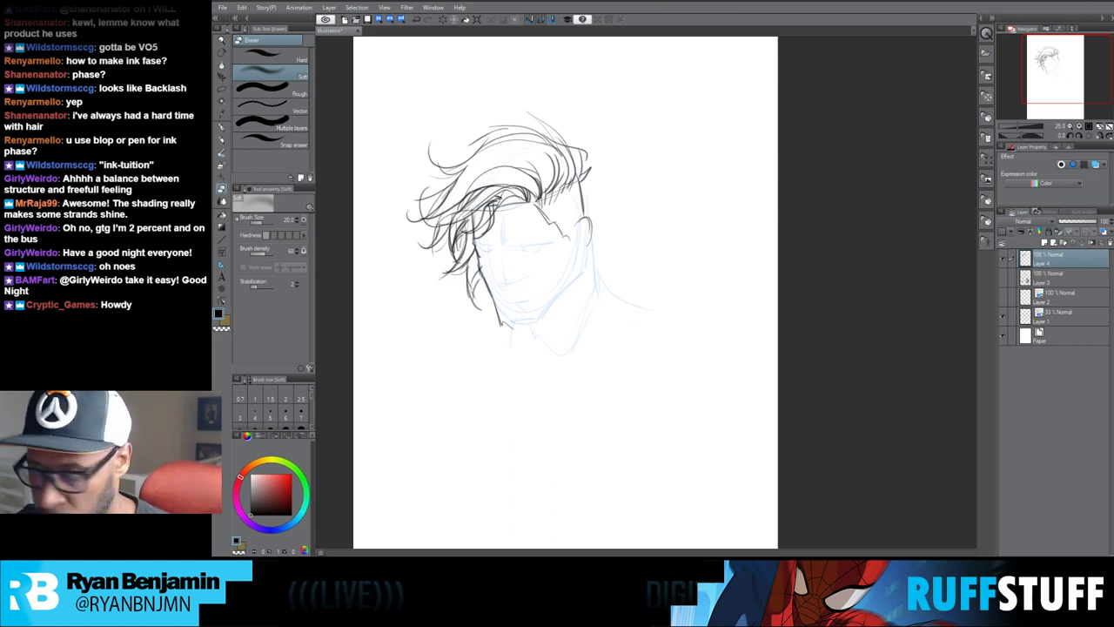
{"action": "key", "text": "]"}
{"action": "key", "text": "]"}
{"action": "mouse_move", "coordinate": [463, 212]}
{"action": "left_mouse_down"}
{"action": "mouse_move", "coordinate": [457, 264]}
{"action": "mouse_move", "coordinate": [461, 233]}
{"action": "mouse_move", "coordinate": [464, 248]}
{"action": "mouse_move", "coordinate": [479, 230]}
{"action": "mouse_move", "coordinate": [445, 228]}
{"action": "mouse_move", "coordinate": [453, 202]}
{"action": "mouse_move", "coordinate": [438, 223]}
{"action": "left_mouse_up"}
{"action": "key", "text": "p"}
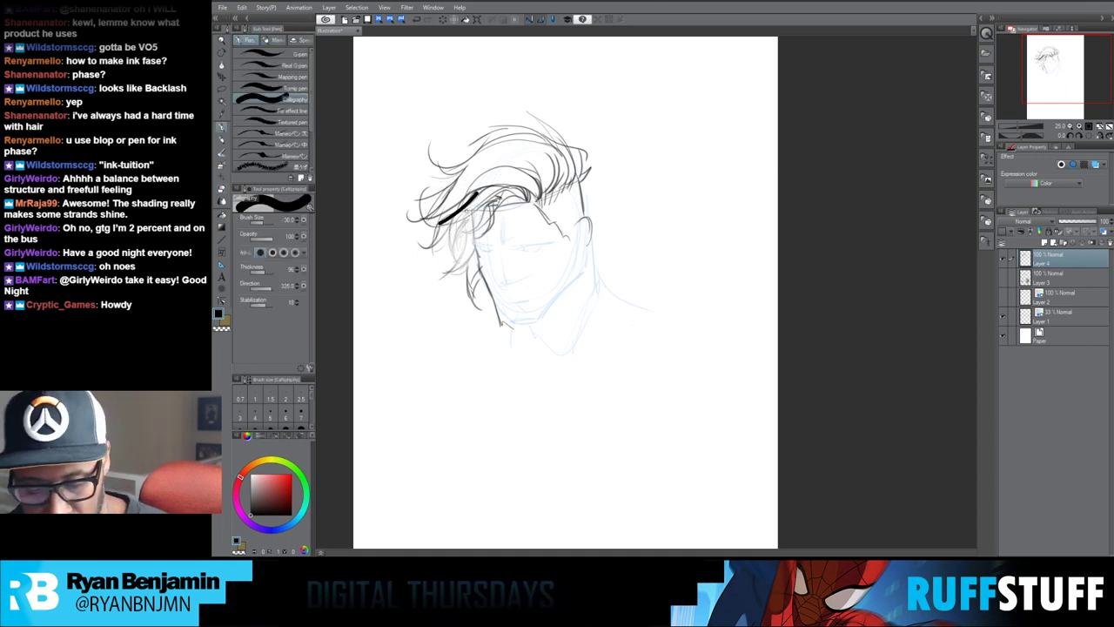
{"action": "key", "text": "ctrl+z"}
Step: Shade the front locks, the swept top and the back of the hair with the Charcoal brush
{"action": "key", "text": "p"}
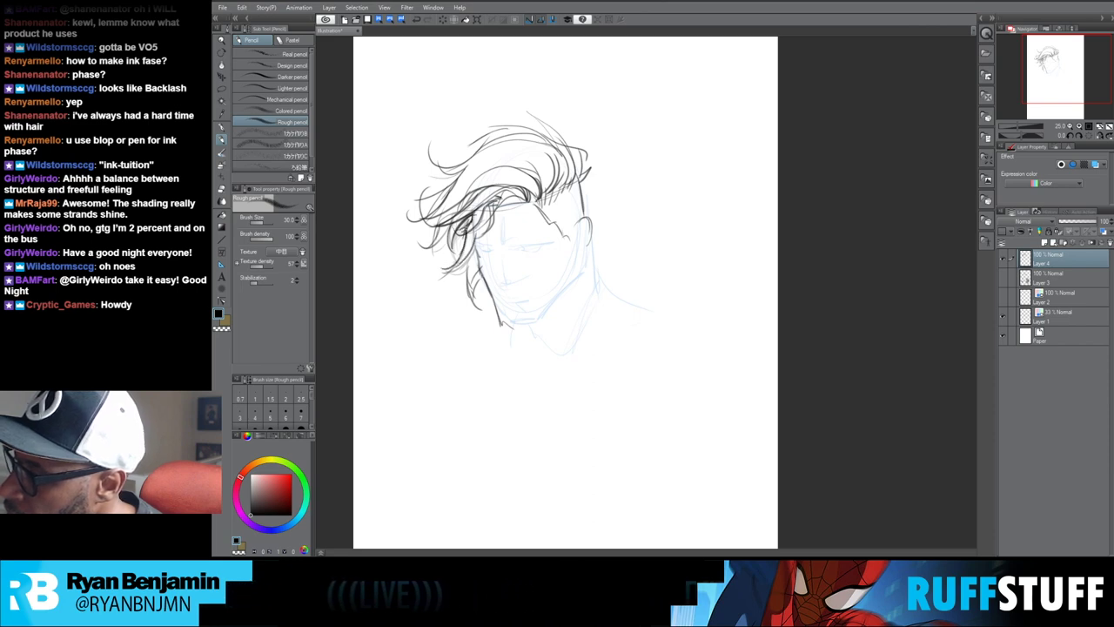
{"action": "left_click", "coordinate": [278, 39]}
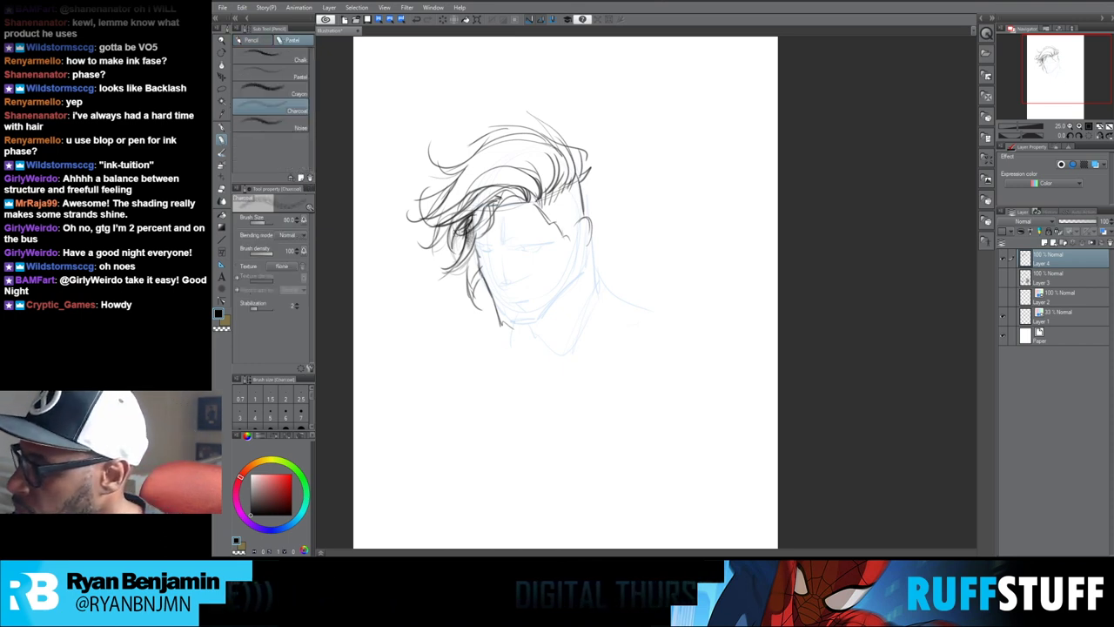
{"action": "mouse_move", "coordinate": [475, 207]}
{"action": "left_mouse_down"}
{"action": "mouse_move", "coordinate": [516, 175]}
{"action": "mouse_move", "coordinate": [535, 190]}
{"action": "mouse_move", "coordinate": [471, 181]}
{"action": "mouse_move", "coordinate": [499, 166]}
{"action": "mouse_move", "coordinate": [483, 165]}
{"action": "mouse_move", "coordinate": [492, 148]}
{"action": "mouse_move", "coordinate": [547, 162]}
{"action": "left_mouse_up"}
{"action": "key", "text": "bracketleft"}
{"action": "key", "text": "bracketleft"}
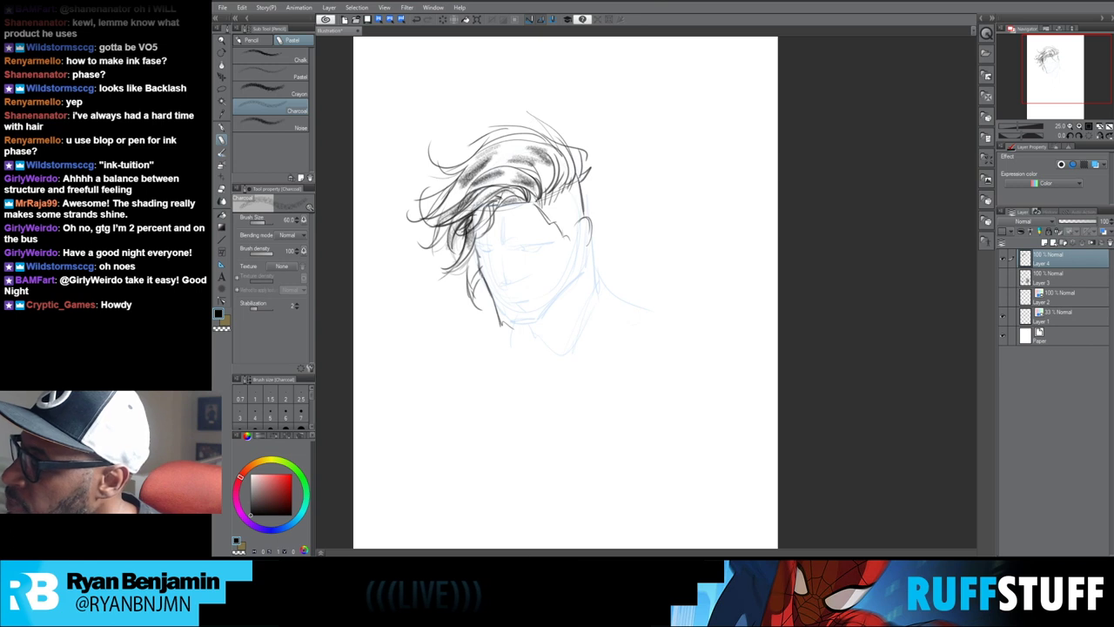
{"action": "mouse_move", "coordinate": [433, 212]}
{"action": "left_mouse_down"}
{"action": "mouse_move", "coordinate": [466, 182]}
{"action": "mouse_move", "coordinate": [535, 156]}
{"action": "mouse_move", "coordinate": [502, 153]}
{"action": "left_mouse_up"}
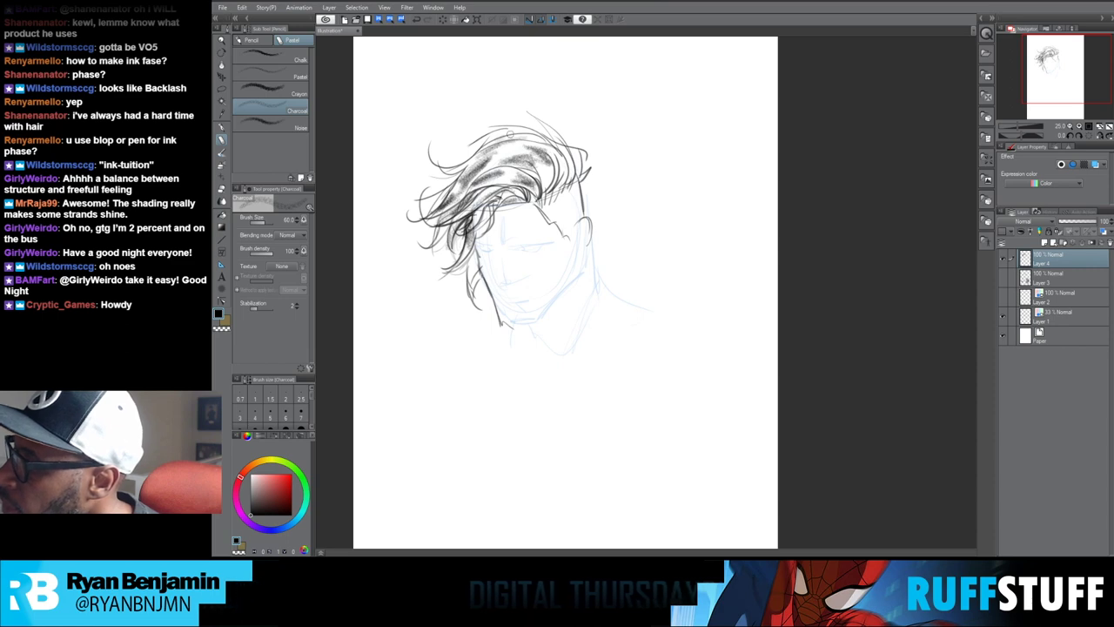
{"action": "left_click_drag", "start_coordinate": [554, 157], "coordinate": [554, 189]}
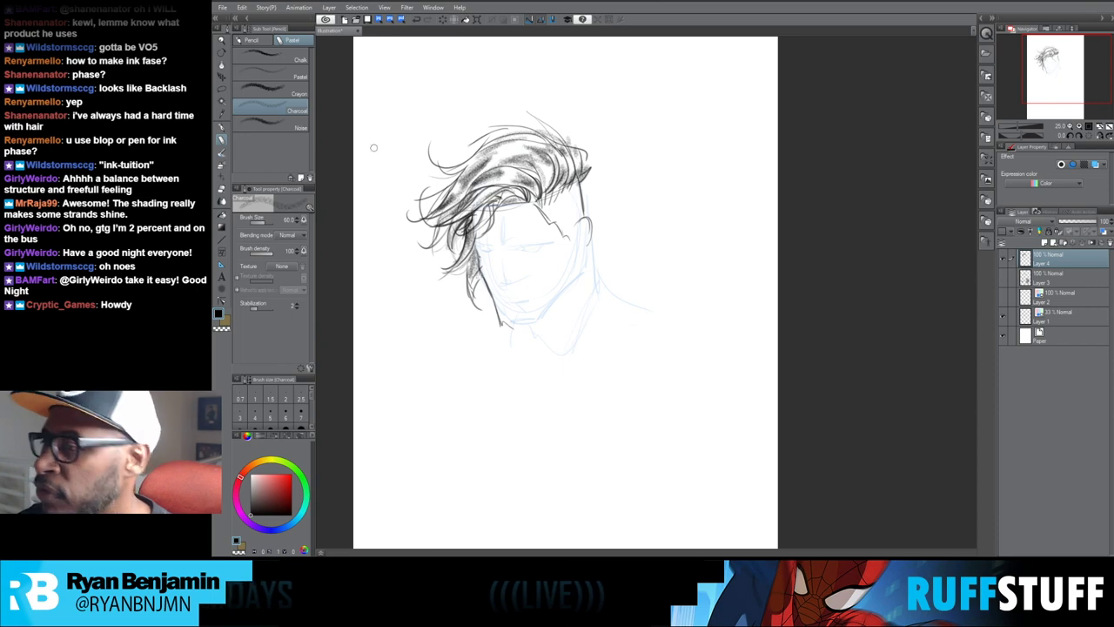
Step: Reinforce the shaded hair strands with dark Rough pencil lines and outline the chin and jaw
{"action": "left_click", "coordinate": [266, 41]}
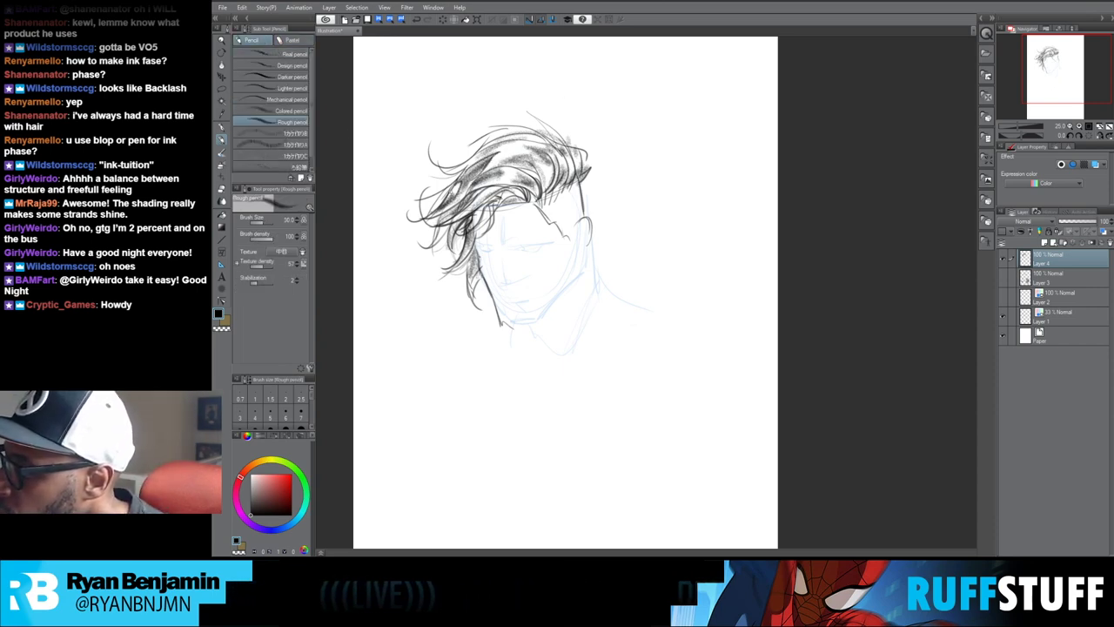
{"action": "left_click_drag", "start_coordinate": [466, 192], "coordinate": [510, 181]}
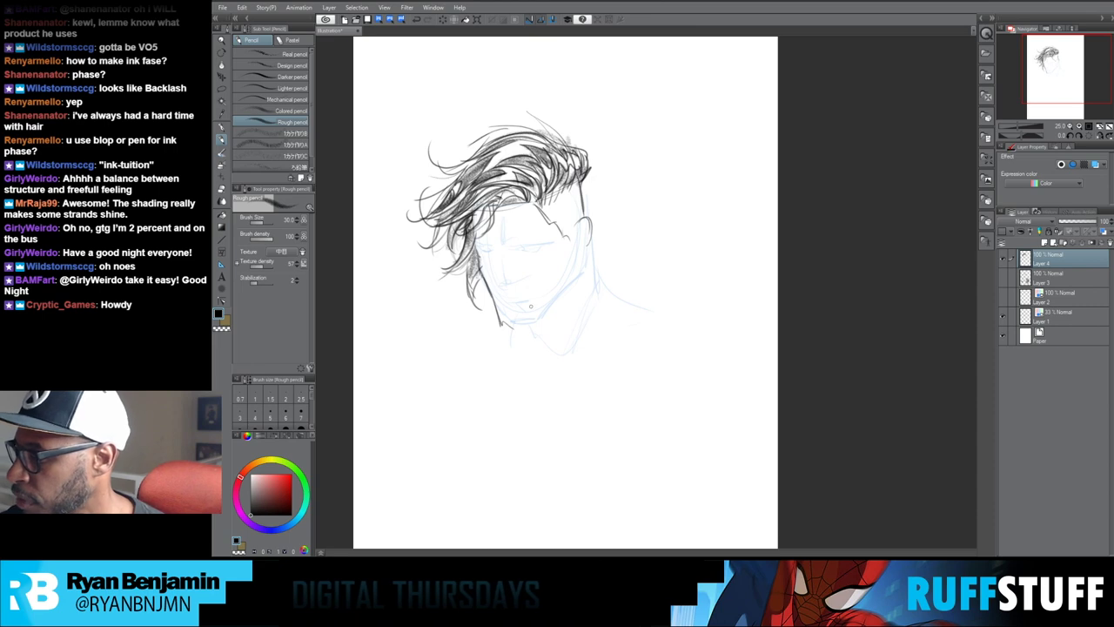
{"action": "mouse_move", "coordinate": [498, 326]}
{"action": "left_mouse_down"}
{"action": "mouse_move", "coordinate": [557, 307]}
{"action": "mouse_move", "coordinate": [580, 280]}
{"action": "left_mouse_up"}
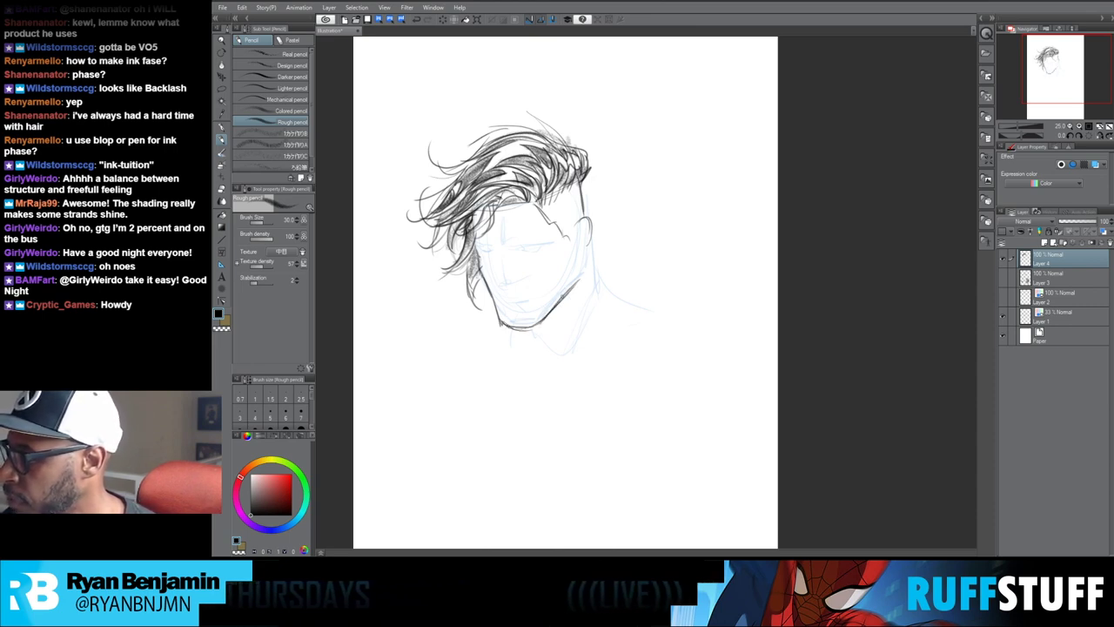
Step: Sketch a large open round form below the head, with a small highlight oval, an inner shadow curve and an X mark
{"action": "scroll", "coordinate": [564, 392], "scroll_direction": "up", "scroll_amount": 3}
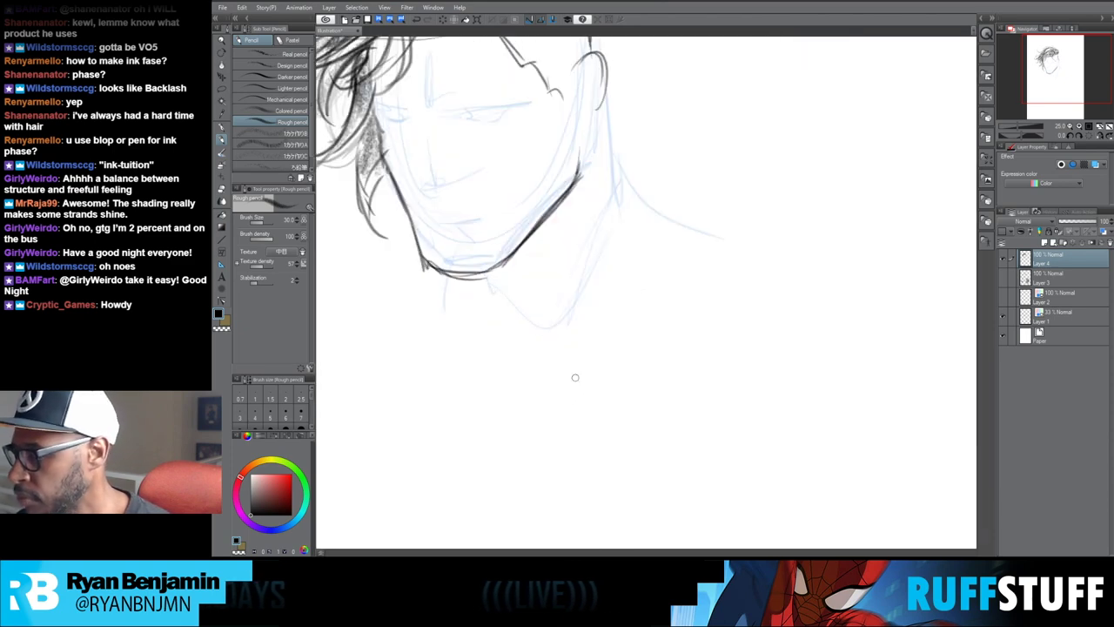
{"action": "left_click_drag", "start_coordinate": [599, 209], "coordinate": [599, 296]}
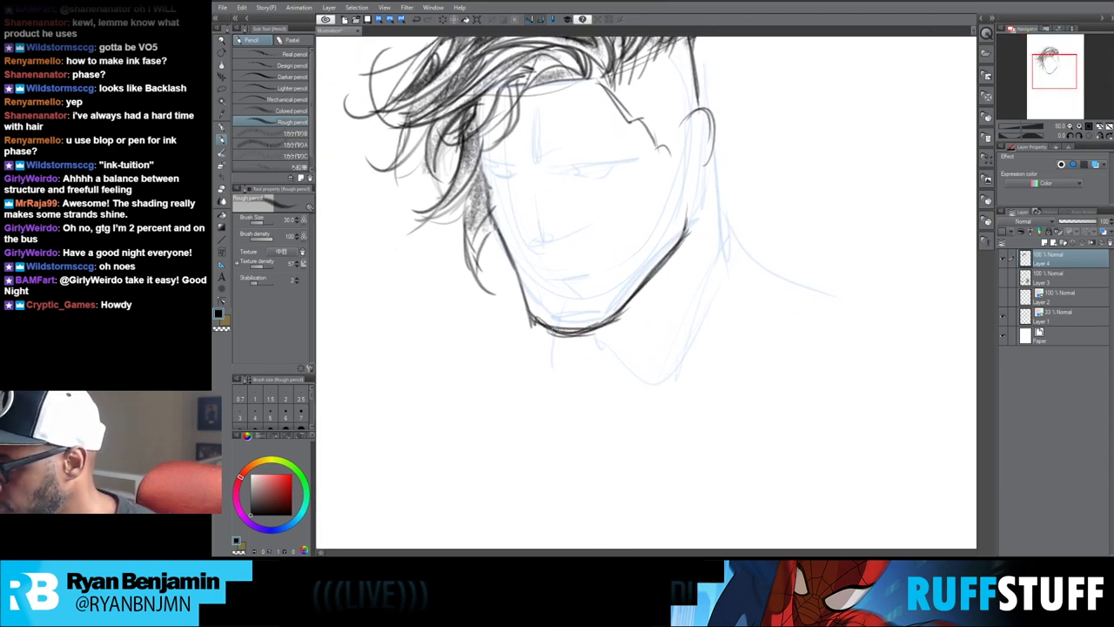
{"action": "mouse_move", "coordinate": [678, 413]}
{"action": "left_mouse_down"}
{"action": "mouse_move", "coordinate": [532, 273]}
{"action": "mouse_move", "coordinate": [548, 269]}
{"action": "mouse_move", "coordinate": [519, 409]}
{"action": "mouse_move", "coordinate": [688, 284]}
{"action": "mouse_move", "coordinate": [652, 239]}
{"action": "left_mouse_up"}
{"action": "left_click_drag", "start_coordinate": [654, 427], "coordinate": [661, 362]}
{"action": "left_click_drag", "start_coordinate": [595, 358], "coordinate": [591, 382]}
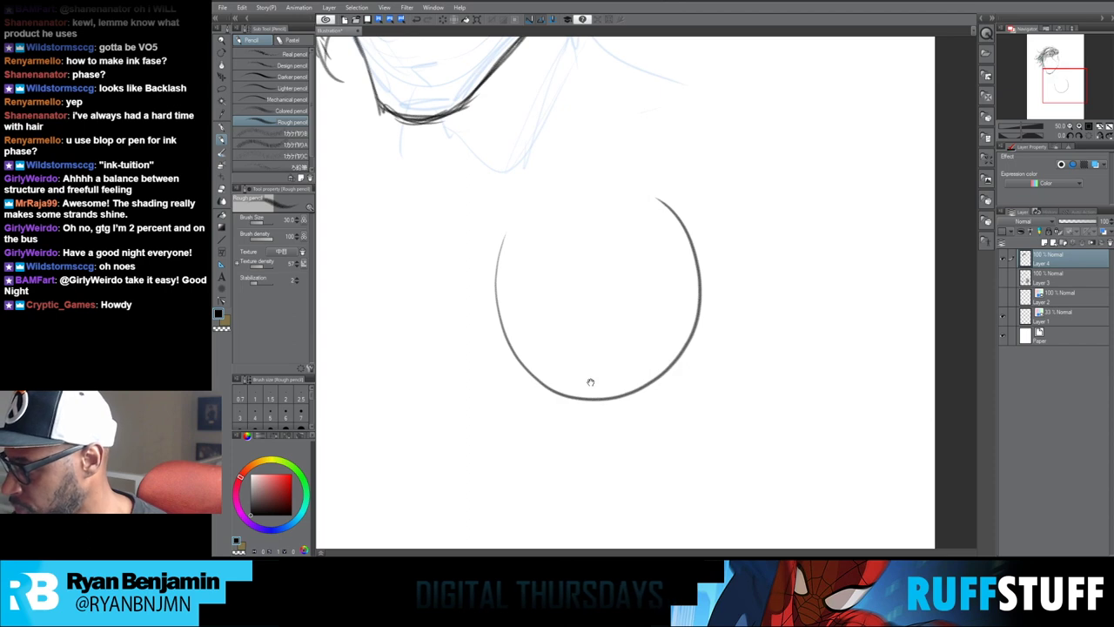
{"action": "left_click_drag", "start_coordinate": [501, 202], "coordinate": [505, 215]}
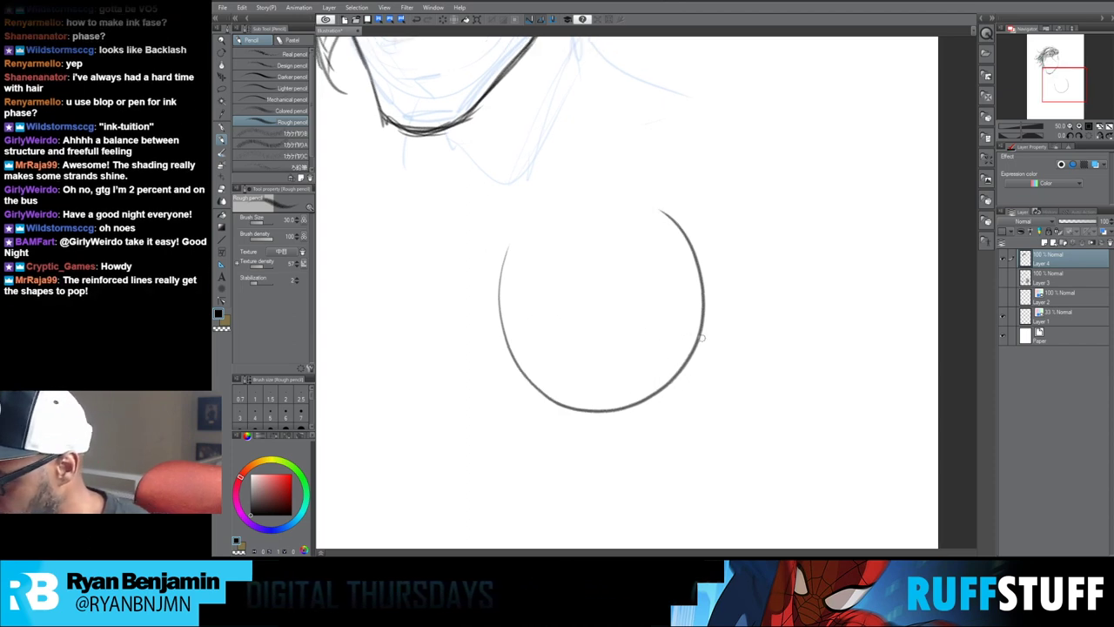
{"action": "mouse_move", "coordinate": [577, 261]}
{"action": "left_mouse_down"}
{"action": "mouse_move", "coordinate": [566, 272]}
{"action": "mouse_move", "coordinate": [581, 275]}
{"action": "left_mouse_up"}
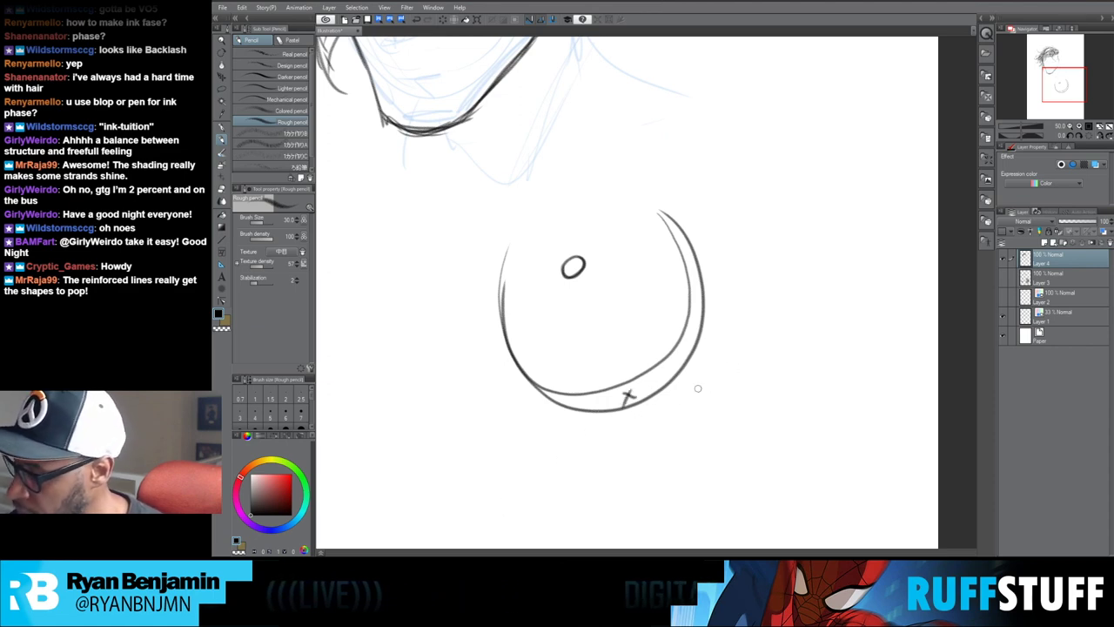
Step: Hatch short shading lines across the shadow curve along the round form's lower edge and side
{"action": "left_click_drag", "start_coordinate": [667, 383], "coordinate": [634, 349]}
{"action": "mouse_move", "coordinate": [631, 390]}
{"action": "left_mouse_down"}
{"action": "mouse_move", "coordinate": [599, 365]}
{"action": "mouse_move", "coordinate": [570, 376]}
{"action": "mouse_move", "coordinate": [569, 398]}
{"action": "mouse_move", "coordinate": [541, 374]}
{"action": "left_mouse_up"}
{"action": "left_click_drag", "start_coordinate": [536, 395], "coordinate": [525, 373]}
{"action": "left_click_drag", "start_coordinate": [522, 378], "coordinate": [504, 353]}
{"action": "left_click_drag", "start_coordinate": [670, 314], "coordinate": [698, 306]}
Step: Sketch a circle over the chin of the face, with a small highlight oval inside it
{"action": "key", "text": "space"}
{"action": "left_click_drag", "start_coordinate": [585, 154], "coordinate": [665, 308]}
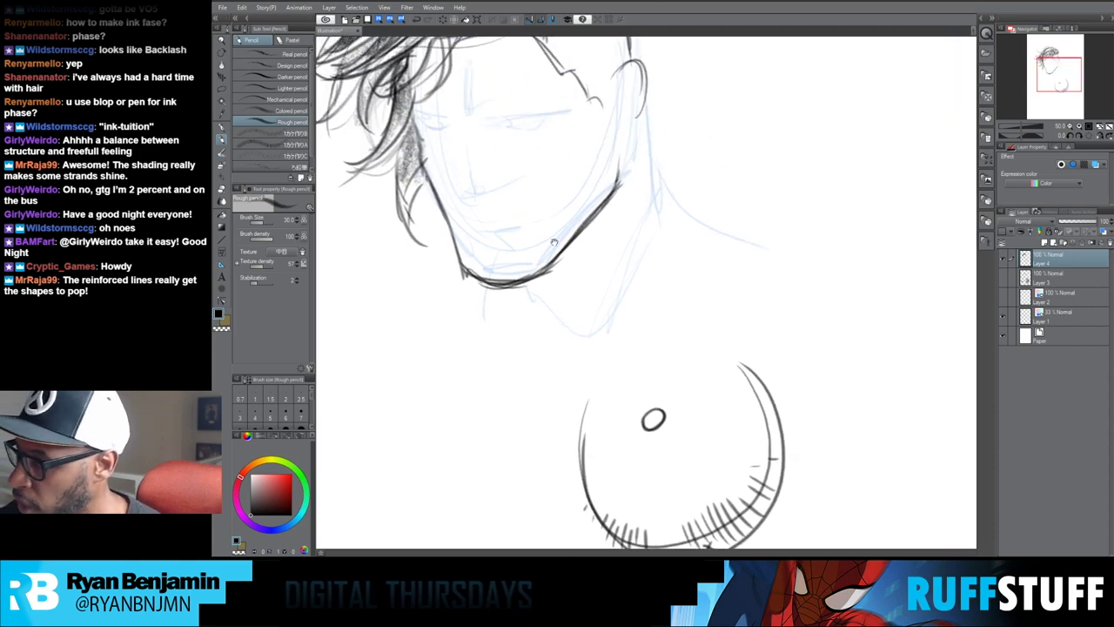
{"action": "left_click_drag", "start_coordinate": [612, 362], "coordinate": [598, 296]}
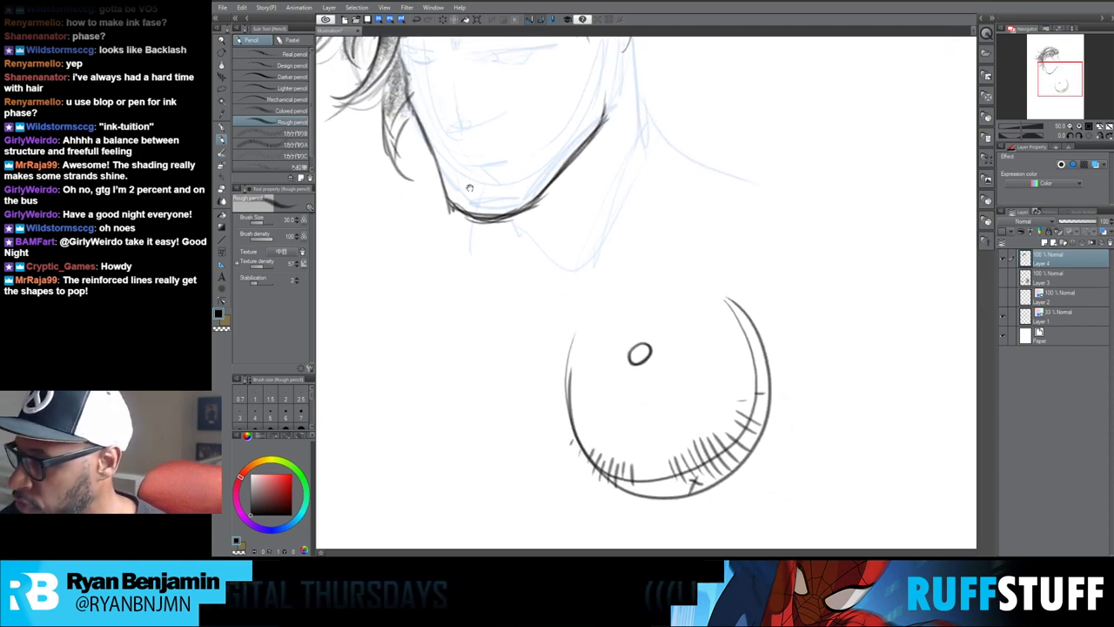
{"action": "mouse_move", "coordinate": [452, 133]}
{"action": "left_mouse_down"}
{"action": "mouse_move", "coordinate": [444, 197]}
{"action": "mouse_move", "coordinate": [446, 153]}
{"action": "left_mouse_up"}
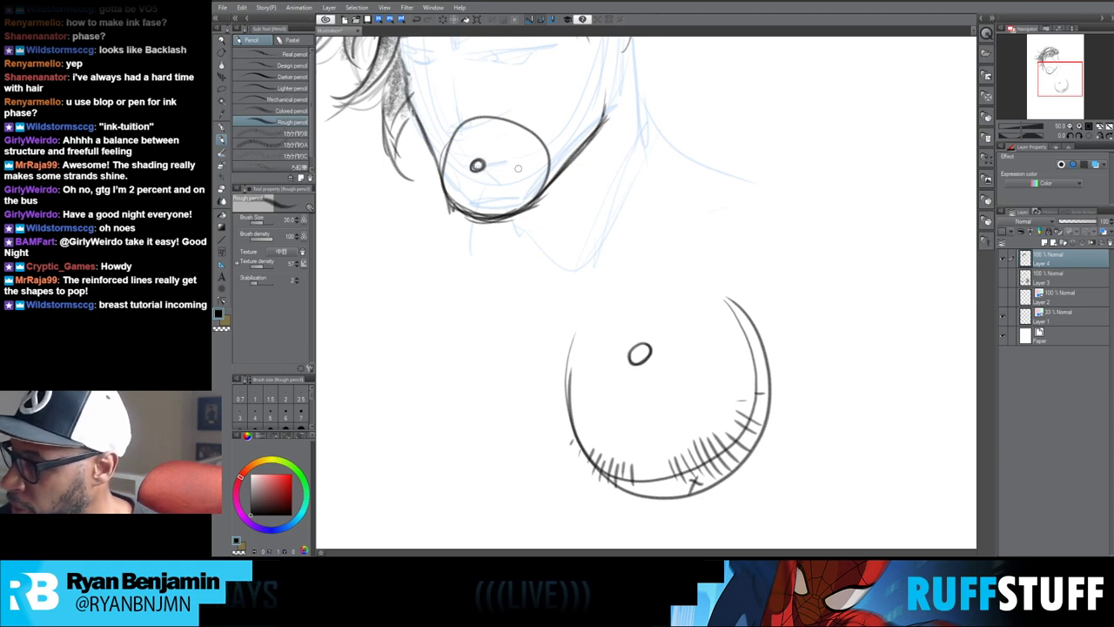
Step: Undo the circle over the chin and add a new layer above Layer 4 with a blue layer color
{"action": "key", "text": "ctrl+z"}
{"action": "left_click", "coordinate": [1046, 243]}
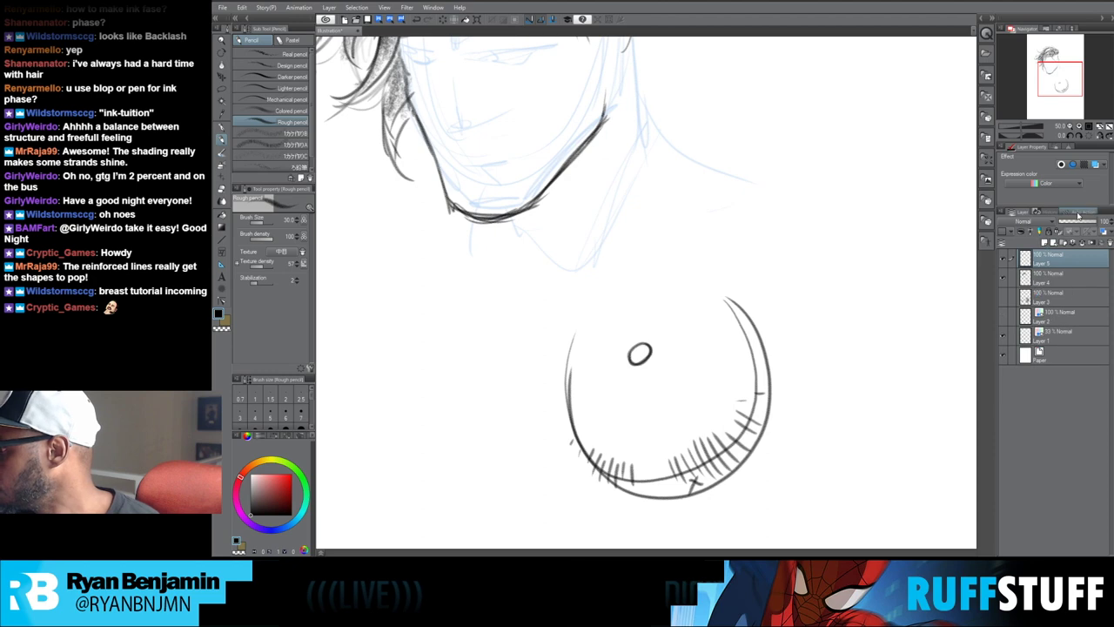
{"action": "left_click", "coordinate": [1095, 165]}
Step: Sketch the mouth line and the short lower-lip line of the face on Layer 4
{"action": "left_click_drag", "start_coordinate": [559, 226], "coordinate": [555, 269]}
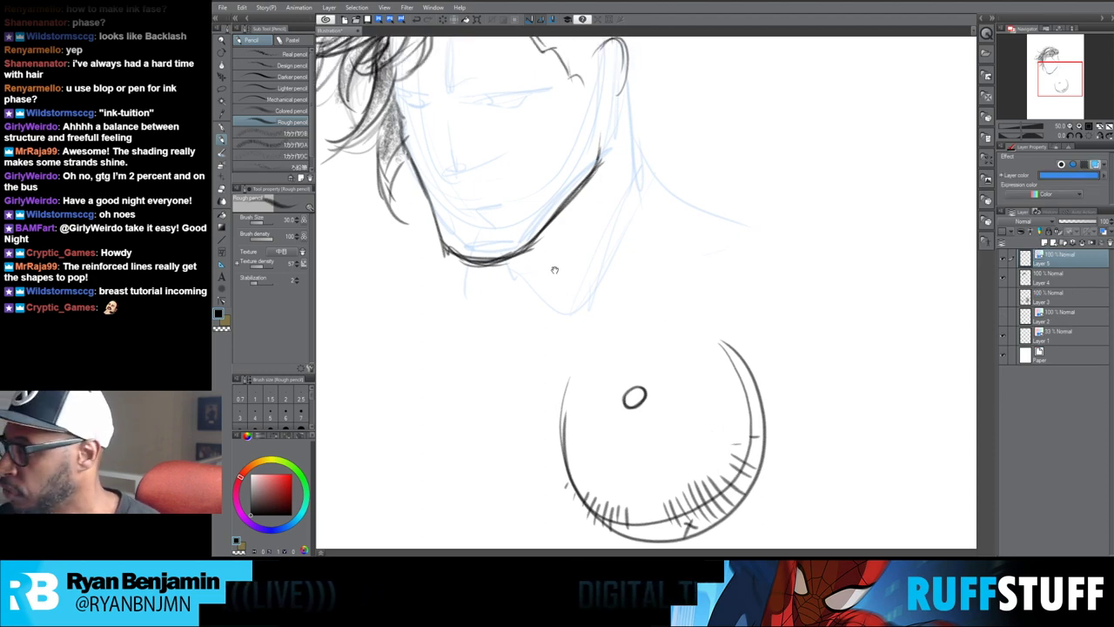
{"action": "left_click", "coordinate": [1053, 278]}
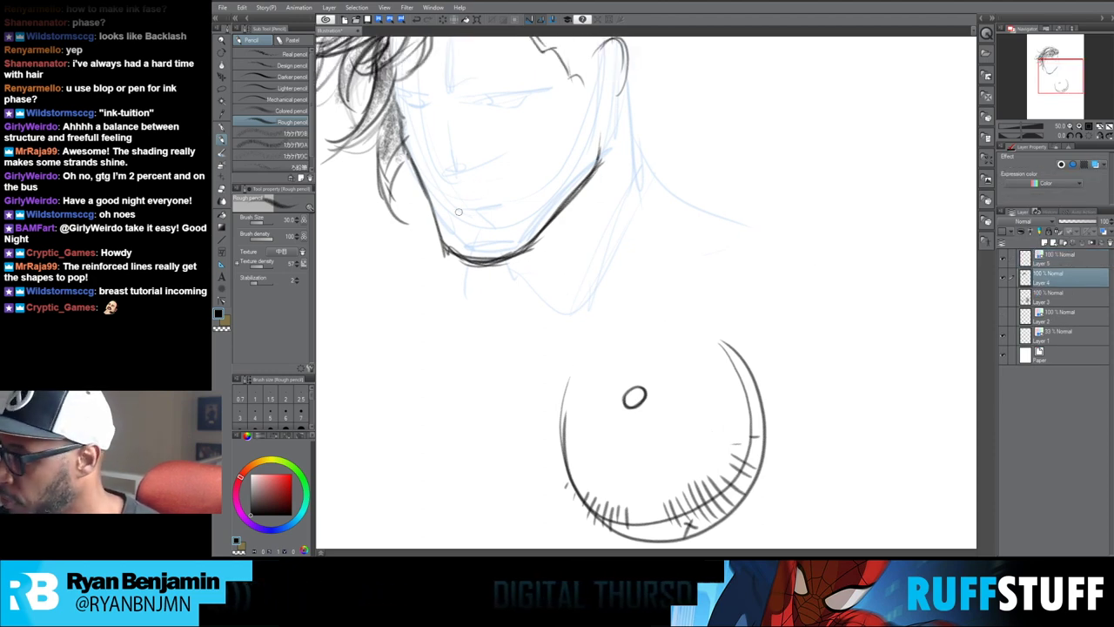
{"action": "mouse_move", "coordinate": [448, 198]}
{"action": "left_mouse_down"}
{"action": "mouse_move", "coordinate": [497, 198]}
{"action": "mouse_move", "coordinate": [473, 211]}
{"action": "left_mouse_up"}
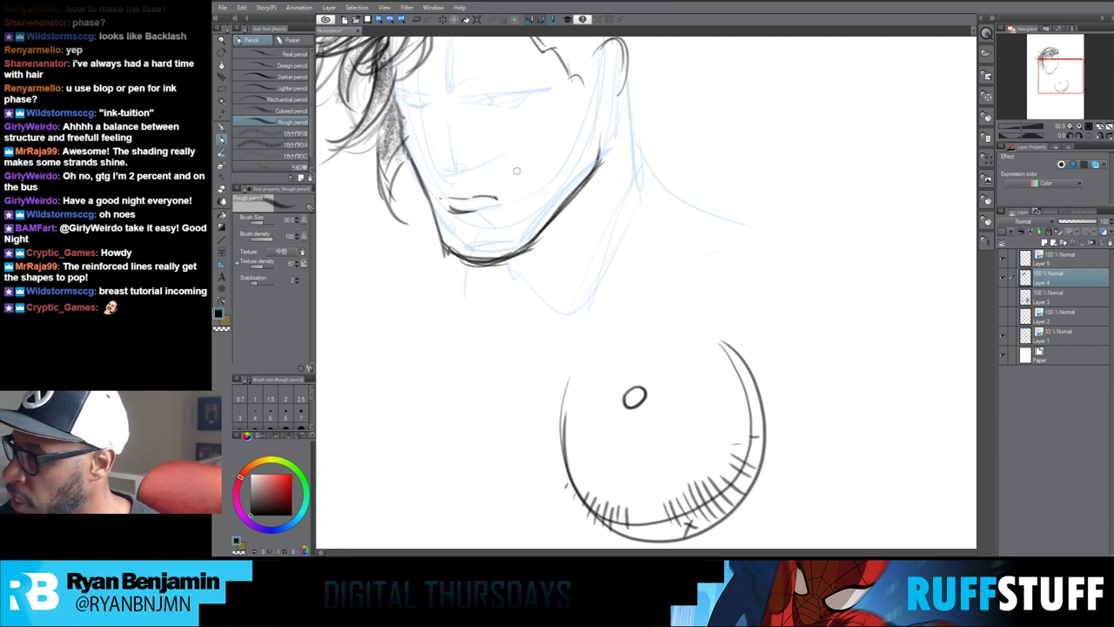
Step: Draw a grid of blue vertical and horizontal contour lines around the chin on Layer 5
{"action": "key", "text": "alt+bracketright"}
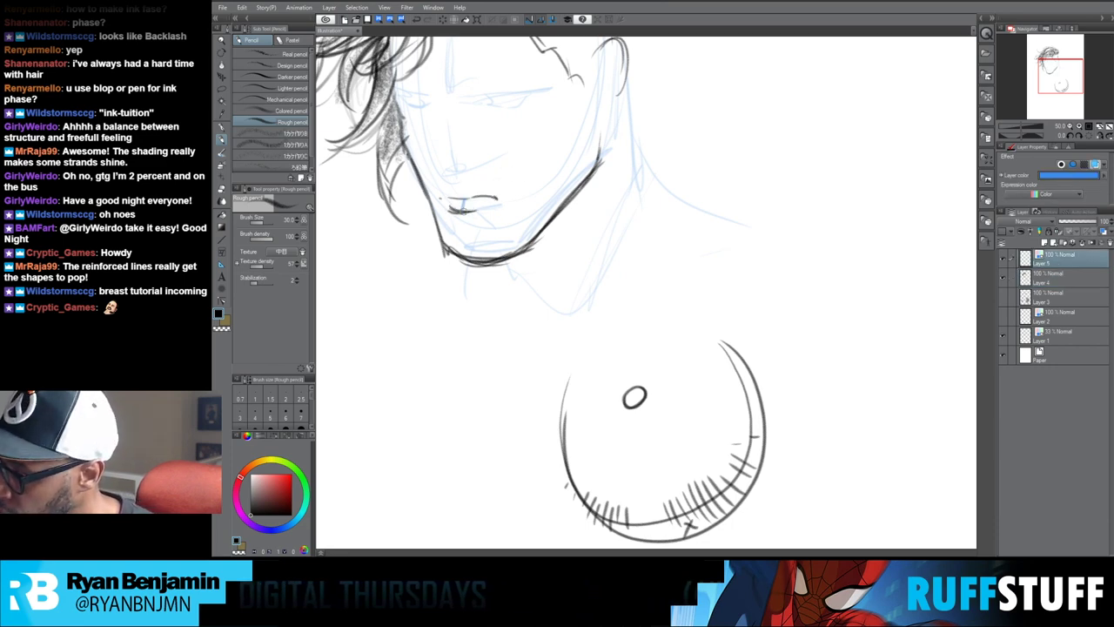
{"action": "mouse_move", "coordinate": [463, 200]}
{"action": "left_mouse_down"}
{"action": "mouse_move", "coordinate": [470, 237]}
{"action": "mouse_move", "coordinate": [493, 240]}
{"action": "left_mouse_up"}
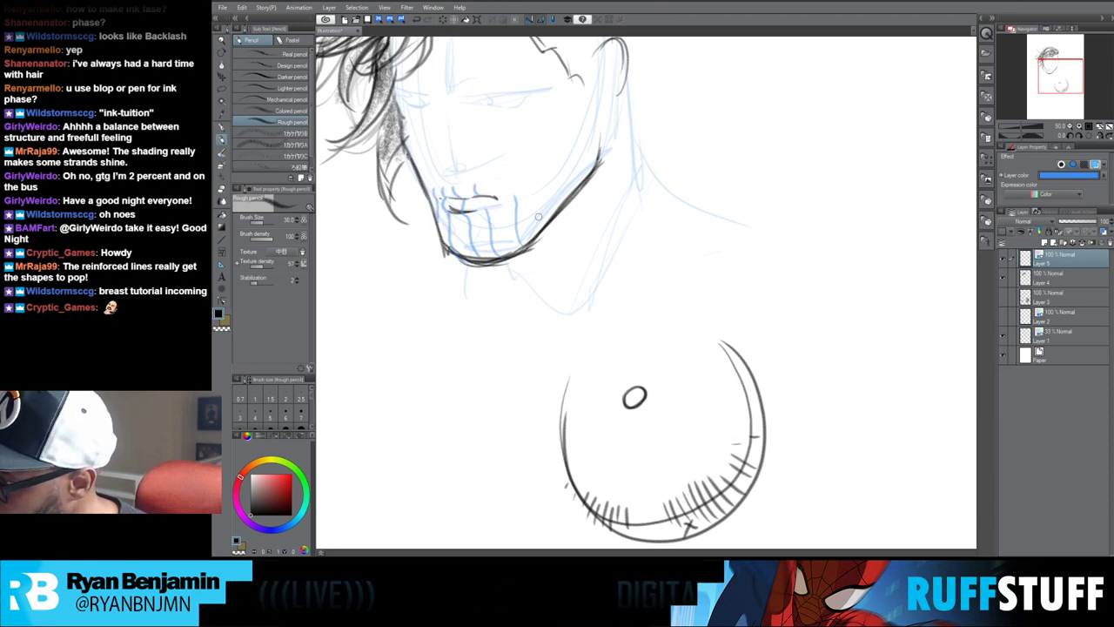
{"action": "left_click_drag", "start_coordinate": [489, 242], "coordinate": [545, 224]}
{"action": "left_click_drag", "start_coordinate": [439, 214], "coordinate": [558, 187]}
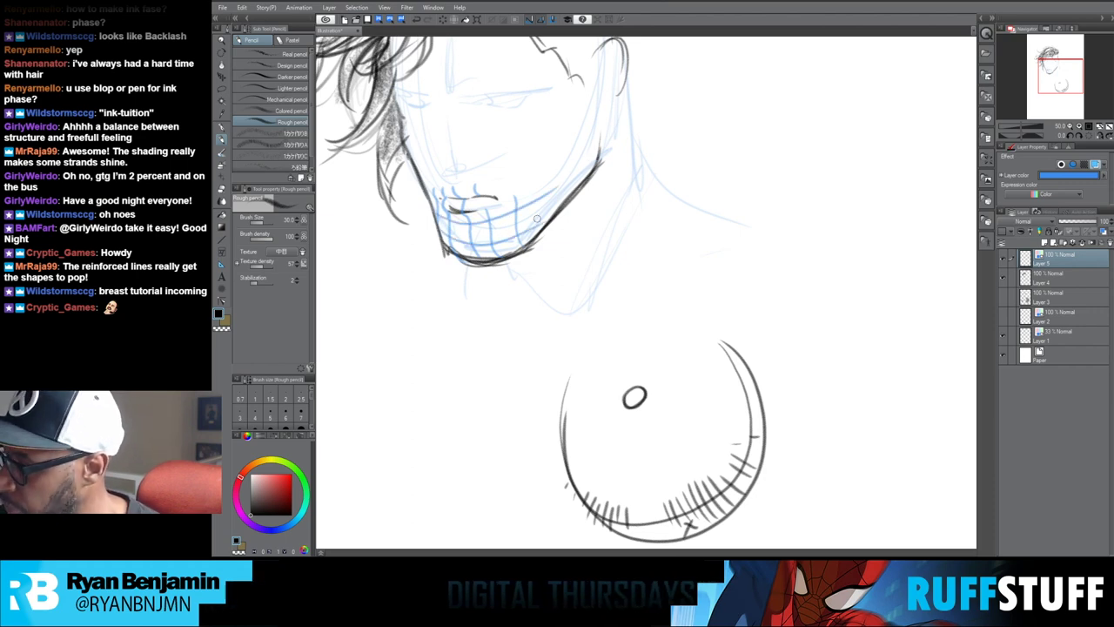
{"action": "left_click_drag", "start_coordinate": [501, 167], "coordinate": [521, 258]}
{"action": "left_click_drag", "start_coordinate": [522, 167], "coordinate": [528, 275]}
{"action": "left_click_drag", "start_coordinate": [460, 173], "coordinate": [470, 263]}
{"action": "left_click_drag", "start_coordinate": [479, 200], "coordinate": [501, 277]}
{"action": "key", "text": "ctrl+z"}
{"action": "key", "text": "ctrl+z"}
{"action": "key", "text": "ctrl+z"}
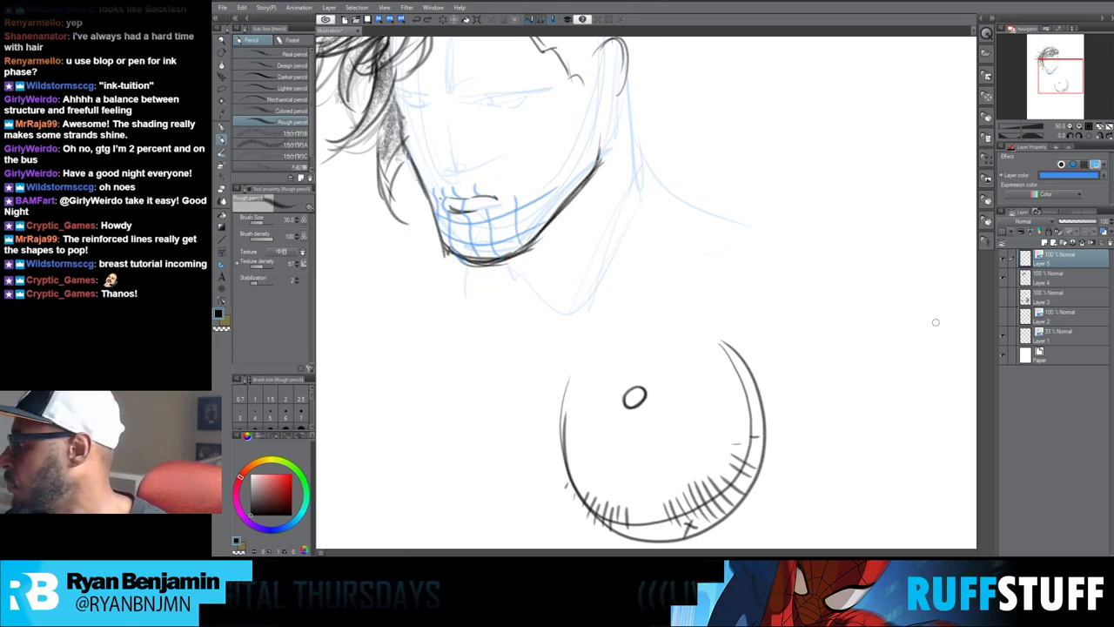
Step: Lower Layer 5's opacity and draw blue contour lines across the large round form, with an oval around its highlight
{"action": "left_click_drag", "start_coordinate": [1082, 228], "coordinate": [1075, 229]}
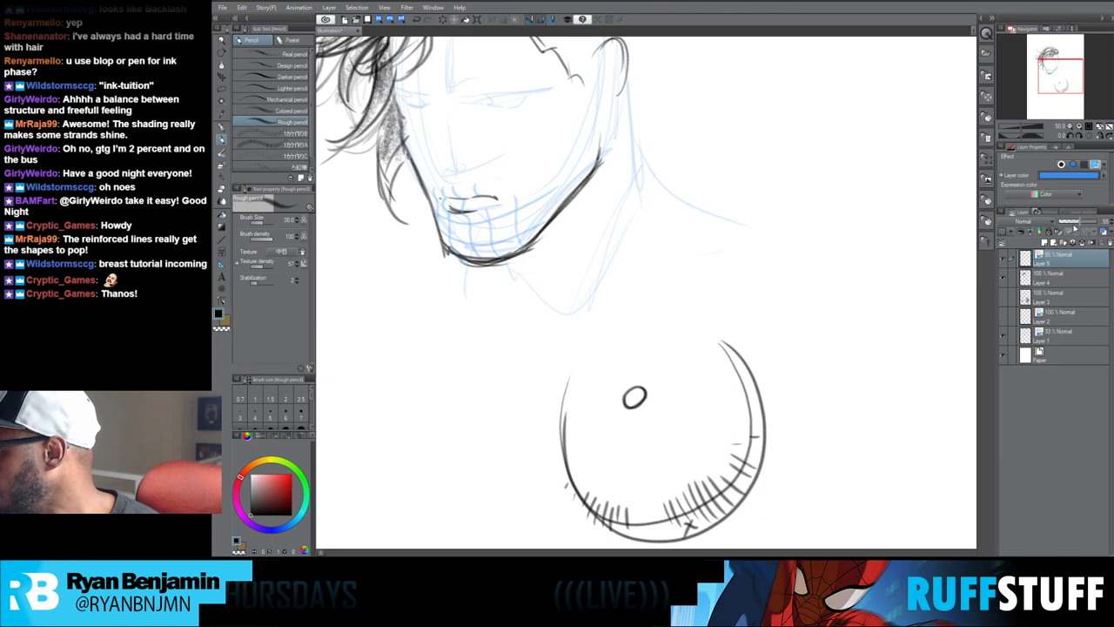
{"action": "left_click", "coordinate": [1055, 278]}
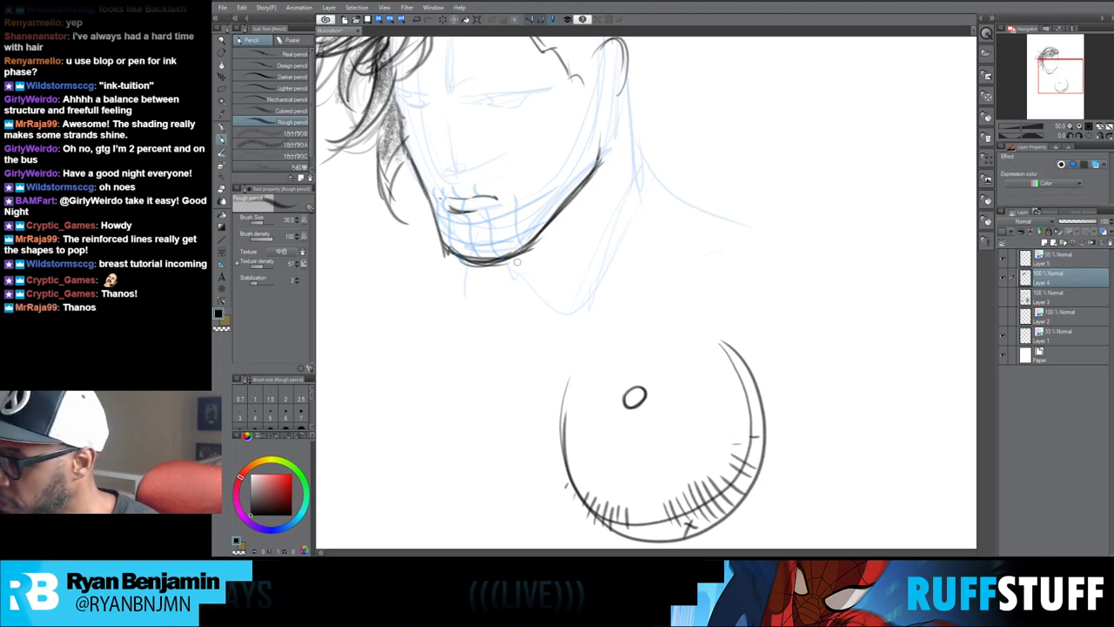
{"action": "left_click", "coordinate": [1069, 261]}
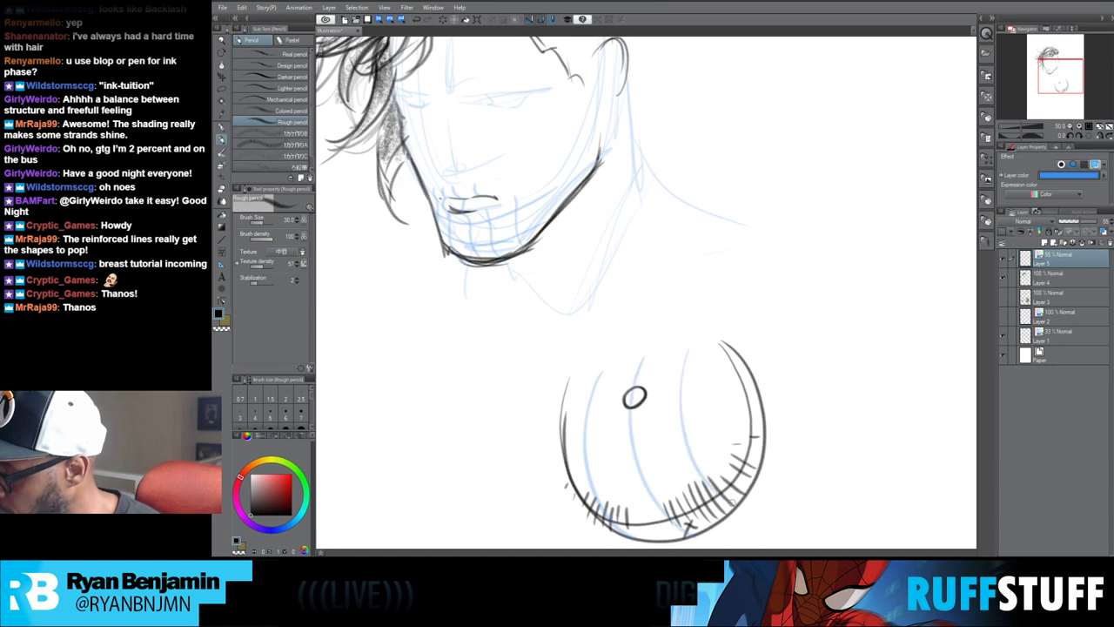
{"action": "left_click_drag", "start_coordinate": [580, 436], "coordinate": [722, 402]}
{"action": "mouse_move", "coordinate": [623, 402]}
{"action": "left_mouse_down"}
{"action": "mouse_move", "coordinate": [646, 384]}
{"action": "mouse_move", "coordinate": [631, 388]}
{"action": "left_mouse_up"}
{"action": "left_click_drag", "start_coordinate": [676, 513], "coordinate": [743, 421]}
{"action": "left_click_drag", "start_coordinate": [644, 523], "coordinate": [786, 483]}
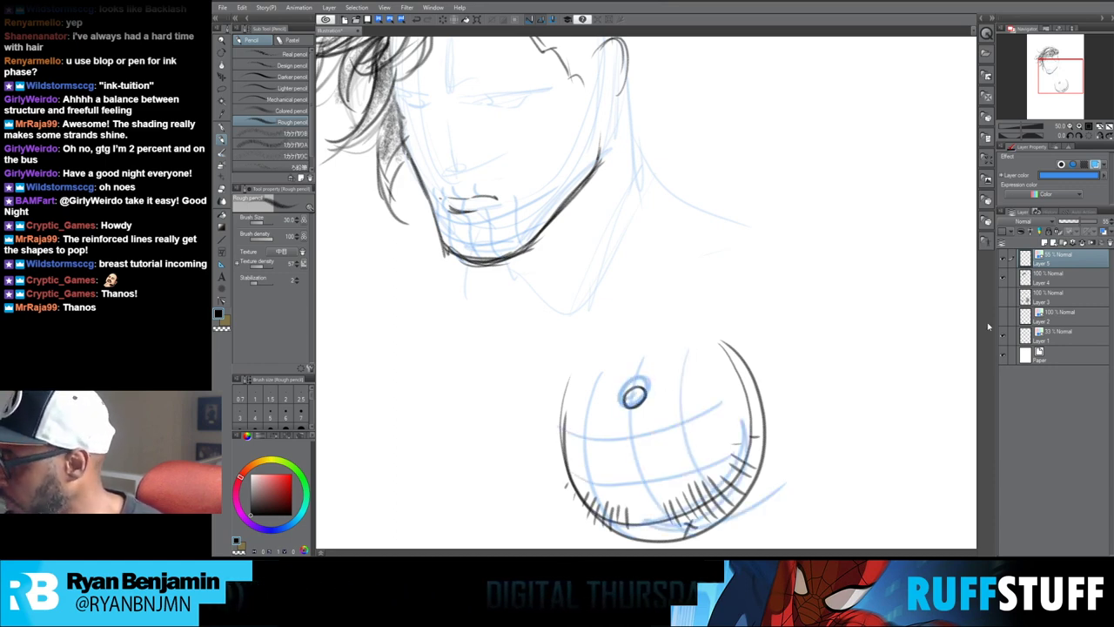
Step: Hatch short beard strokes along the chin and jaw on Layer 4, reducing the brush size to 20
{"action": "left_click", "coordinate": [1056, 276]}
{"action": "left_click_drag", "start_coordinate": [468, 218], "coordinate": [470, 219]}
{"action": "key", "text": "ctrl+z"}
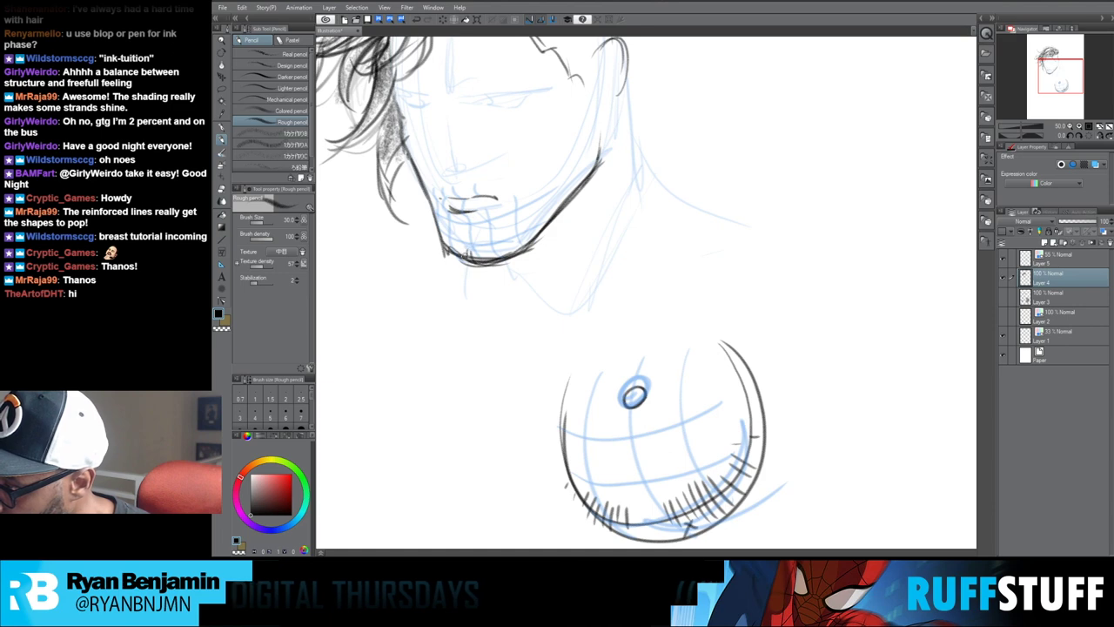
{"action": "left_click_drag", "start_coordinate": [473, 251], "coordinate": [494, 259]}
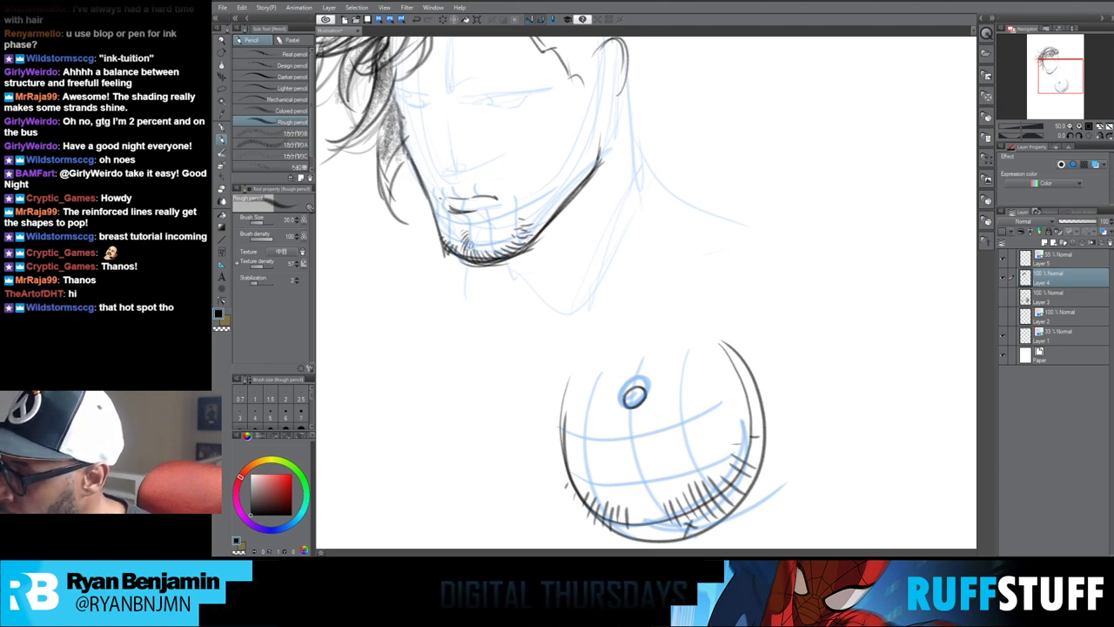
{"action": "key", "text": "["}
{"action": "key", "text": "bracketleft"}
{"action": "key", "text": "bracketleft"}
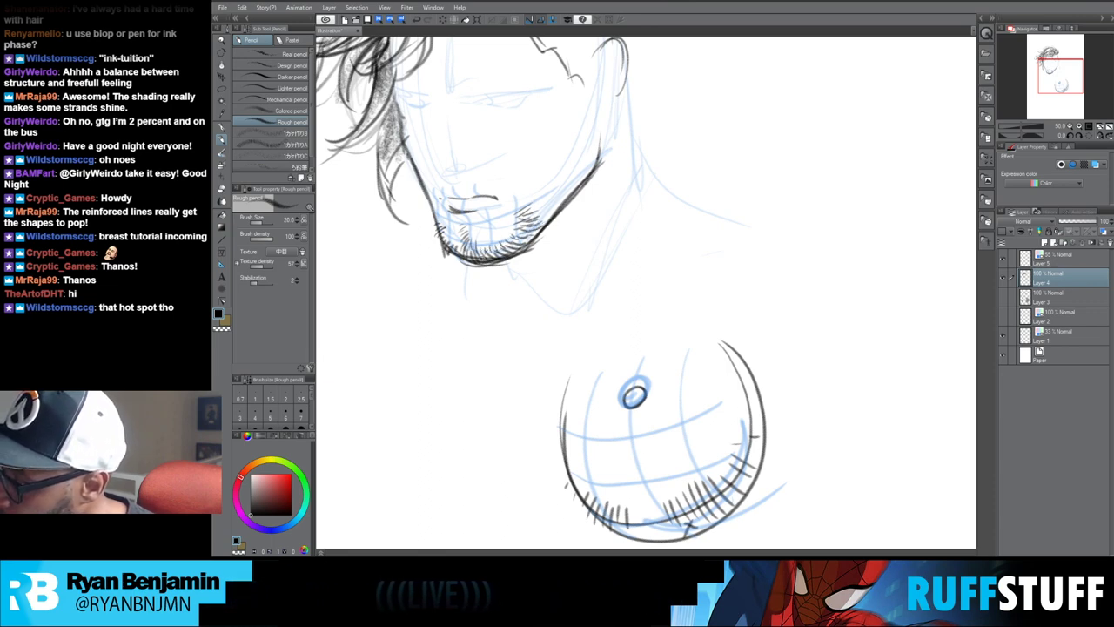
Step: Sketch a sample patch of short curved hatching with overlapping cross-hatched strokes beside the large round form
{"action": "left_click_drag", "start_coordinate": [442, 397], "coordinate": [450, 419]}
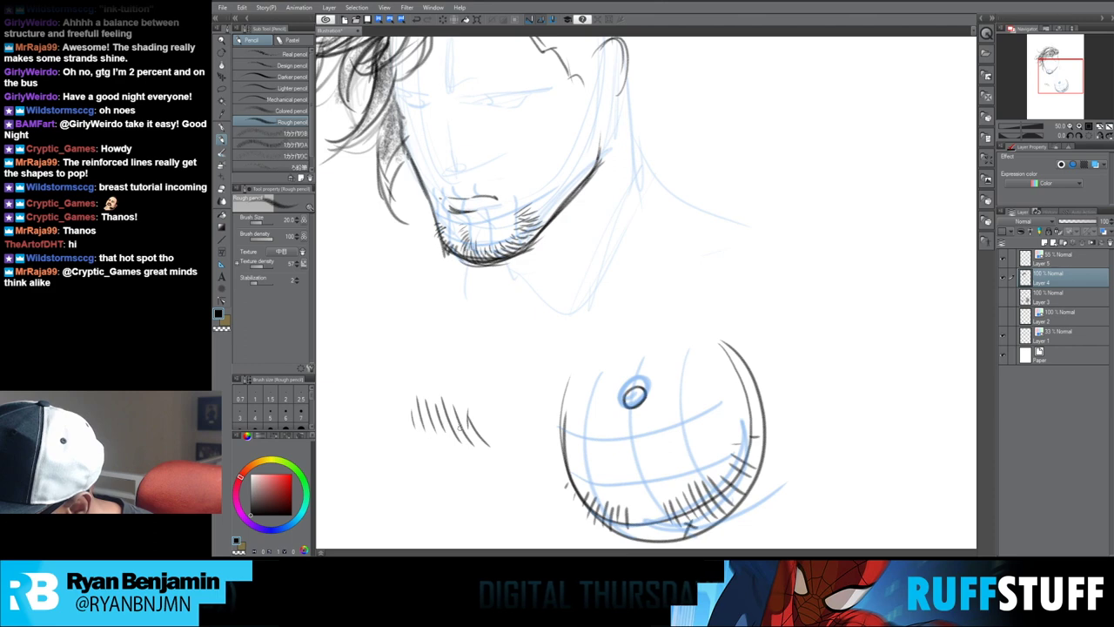
{"action": "mouse_move", "coordinate": [446, 384]}
{"action": "left_mouse_down"}
{"action": "mouse_move", "coordinate": [454, 407]}
{"action": "mouse_move", "coordinate": [423, 410]}
{"action": "left_mouse_up"}
{"action": "left_click_drag", "start_coordinate": [405, 392], "coordinate": [409, 405]}
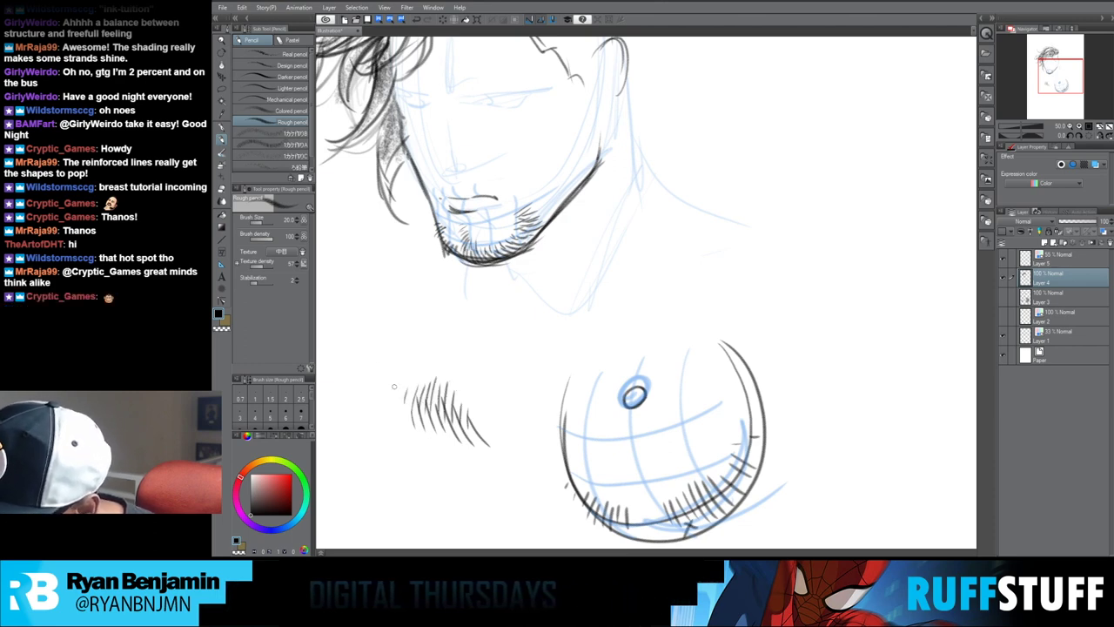
{"action": "mouse_move", "coordinate": [397, 385]}
{"action": "left_mouse_down"}
{"action": "mouse_move", "coordinate": [404, 405]}
{"action": "mouse_move", "coordinate": [429, 394]}
{"action": "left_mouse_up"}
{"action": "mouse_move", "coordinate": [403, 353]}
{"action": "left_mouse_down"}
{"action": "mouse_move", "coordinate": [390, 371]}
{"action": "mouse_move", "coordinate": [395, 402]}
{"action": "left_mouse_up"}
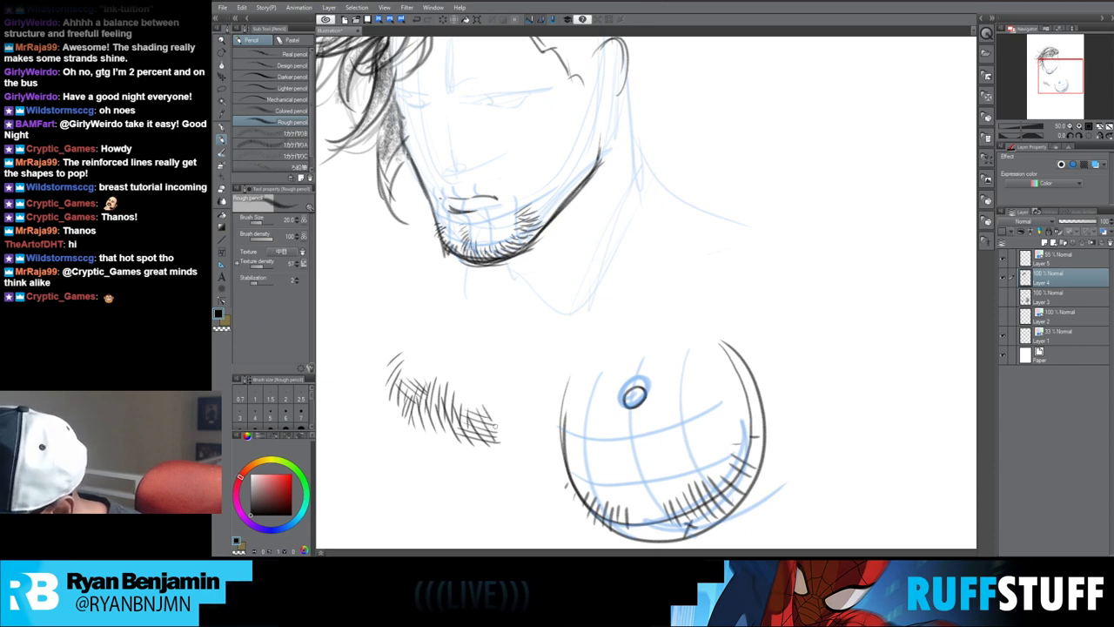
Step: Sketch a second curved patch of short hair strokes below the round form, fading upward toward a small highlight dot
{"action": "left_click_drag", "start_coordinate": [526, 459], "coordinate": [463, 291]}
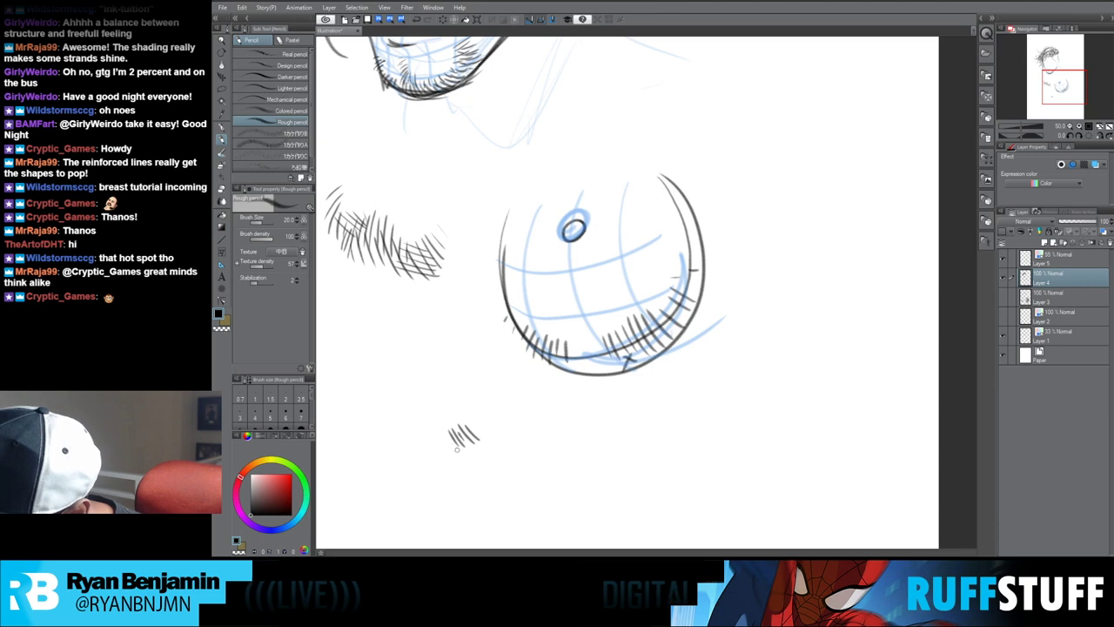
{"action": "mouse_move", "coordinate": [438, 430]}
{"action": "left_mouse_down"}
{"action": "mouse_move", "coordinate": [444, 447]}
{"action": "mouse_move", "coordinate": [422, 447]}
{"action": "left_mouse_up"}
{"action": "left_click_drag", "start_coordinate": [404, 425], "coordinate": [409, 443]}
{"action": "mouse_move", "coordinate": [467, 411]}
{"action": "left_mouse_down"}
{"action": "mouse_move", "coordinate": [572, 246]}
{"action": "mouse_move", "coordinate": [584, 269]}
{"action": "left_mouse_up"}
{"action": "mouse_move", "coordinate": [567, 251]}
{"action": "left_mouse_down"}
{"action": "mouse_move", "coordinate": [576, 271]}
{"action": "mouse_move", "coordinate": [566, 272]}
{"action": "left_mouse_up"}
{"action": "left_click_drag", "start_coordinate": [552, 253], "coordinate": [557, 271]}
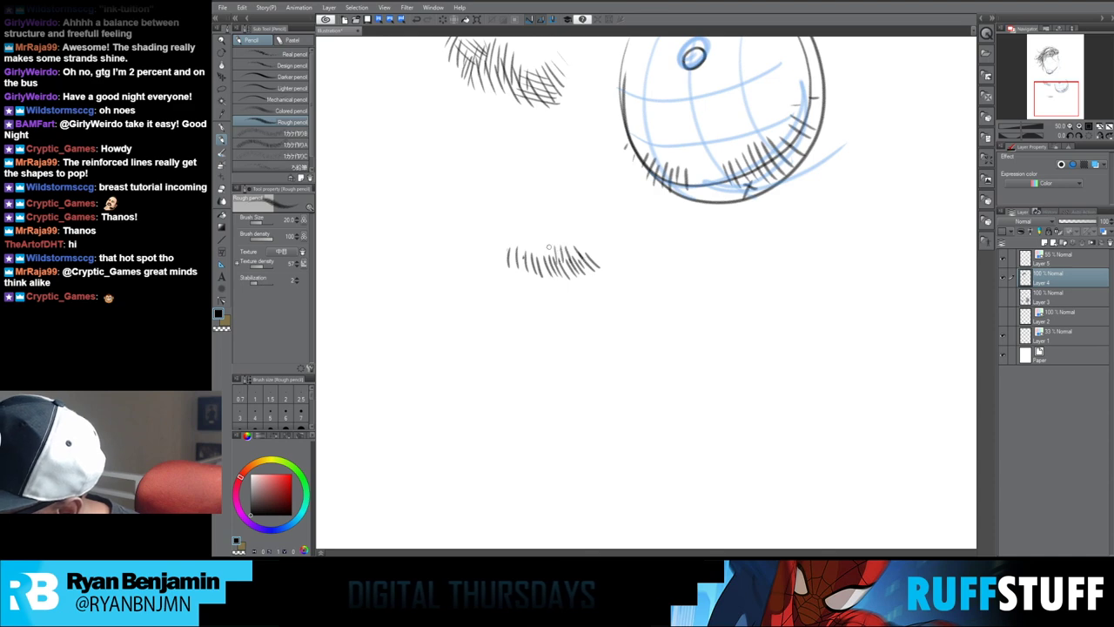
{"action": "left_click_drag", "start_coordinate": [518, 237], "coordinate": [514, 258]}
{"action": "left_click_drag", "start_coordinate": [509, 233], "coordinate": [505, 261]}
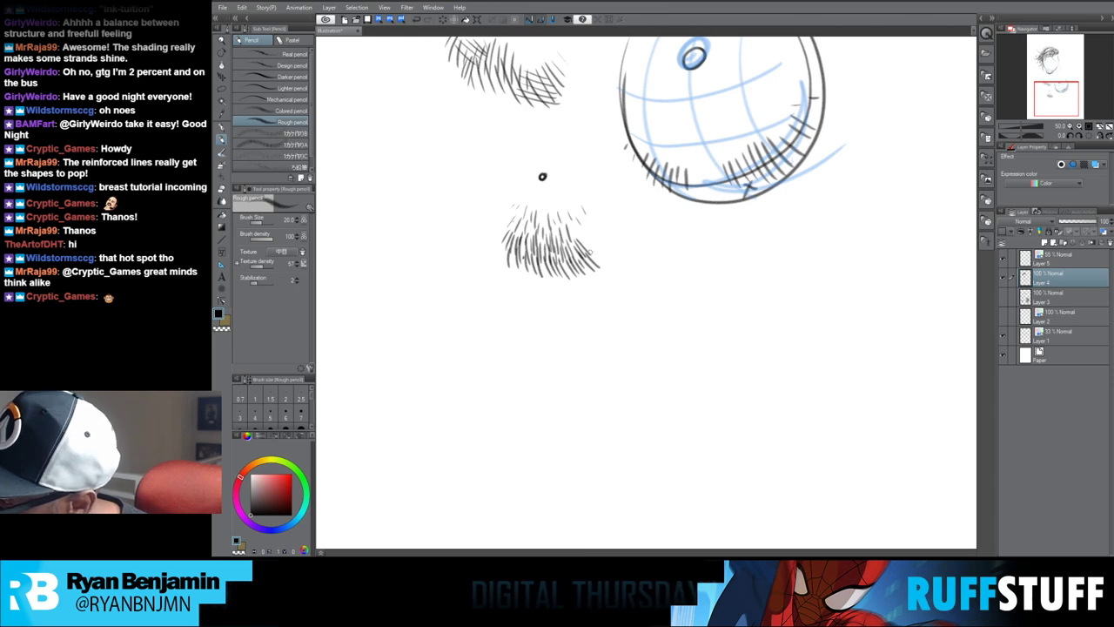
Step: Darken the lower edge of the second hair patch with dense short strokes and extend its sides
{"action": "left_click_drag", "start_coordinate": [553, 266], "coordinate": [556, 287]}
{"action": "mouse_move", "coordinate": [543, 267]}
{"action": "left_mouse_down"}
{"action": "mouse_move", "coordinate": [550, 288]}
{"action": "mouse_move", "coordinate": [503, 271]}
{"action": "left_mouse_up"}
{"action": "left_click_drag", "start_coordinate": [505, 249], "coordinate": [498, 267]}
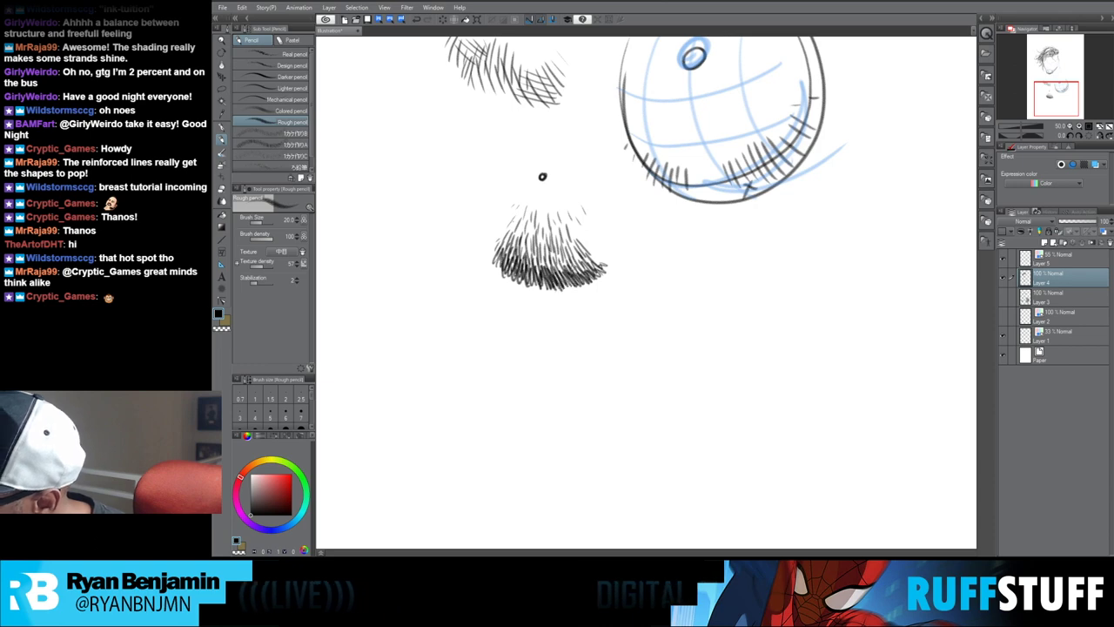
{"action": "left_click_drag", "start_coordinate": [497, 260], "coordinate": [485, 232]}
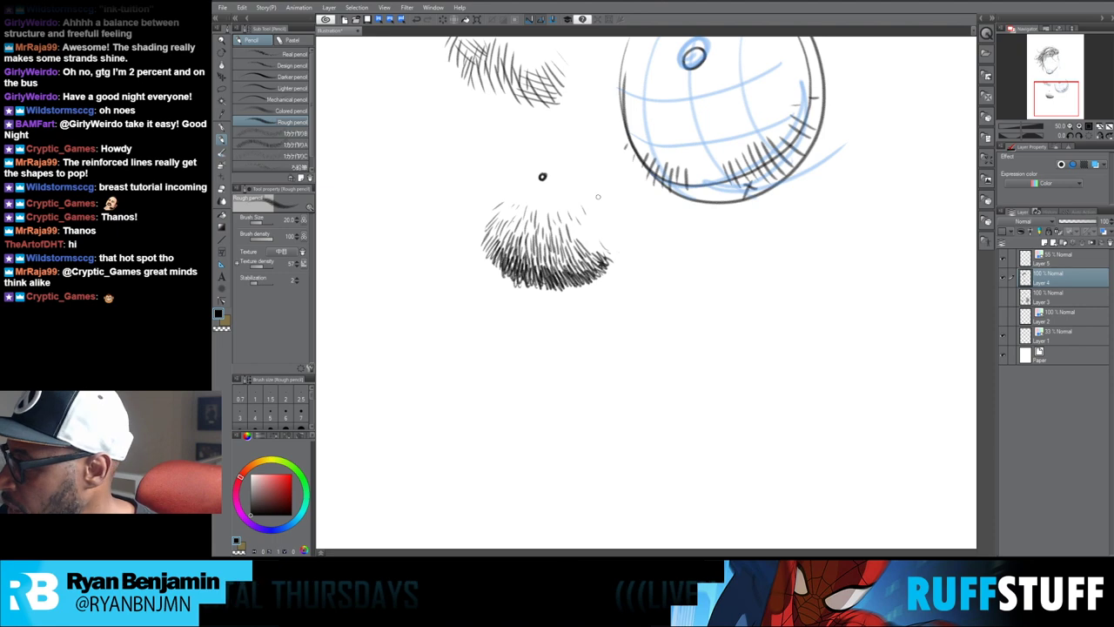
Step: Draw blue guide circles on Layer 5 around the highlight dot and hair patch, plus curves along its outer edge
{"action": "left_click", "coordinate": [1069, 258]}
{"action": "left_click_drag", "start_coordinate": [540, 167], "coordinate": [550, 185]}
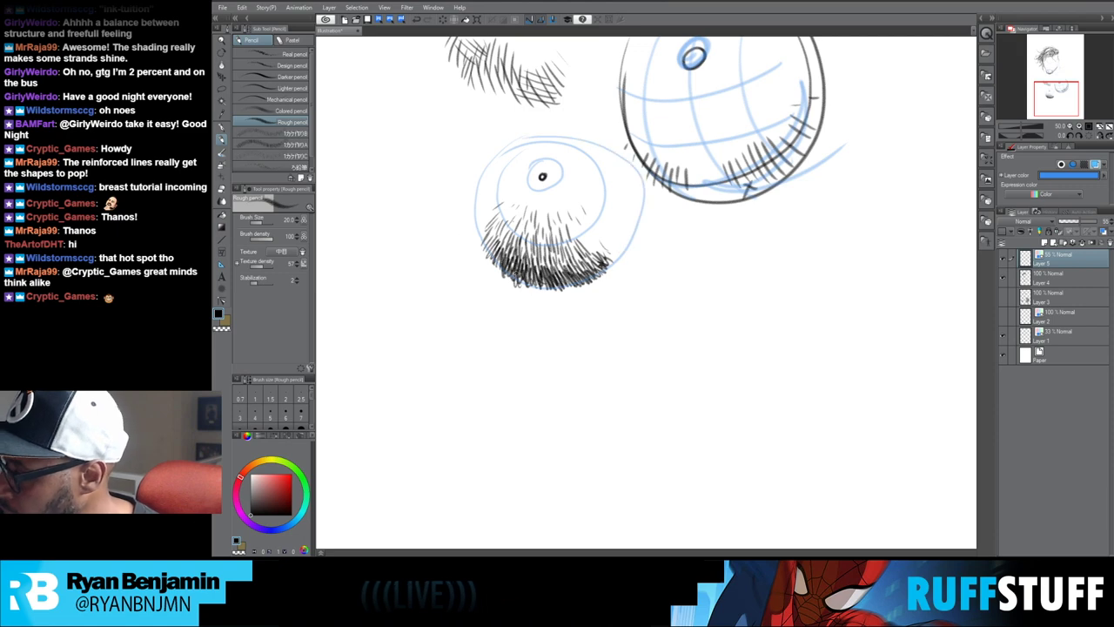
{"action": "mouse_move", "coordinate": [464, 234]}
{"action": "left_mouse_down"}
{"action": "mouse_move", "coordinate": [541, 304]}
{"action": "mouse_move", "coordinate": [645, 227]}
{"action": "left_mouse_up"}
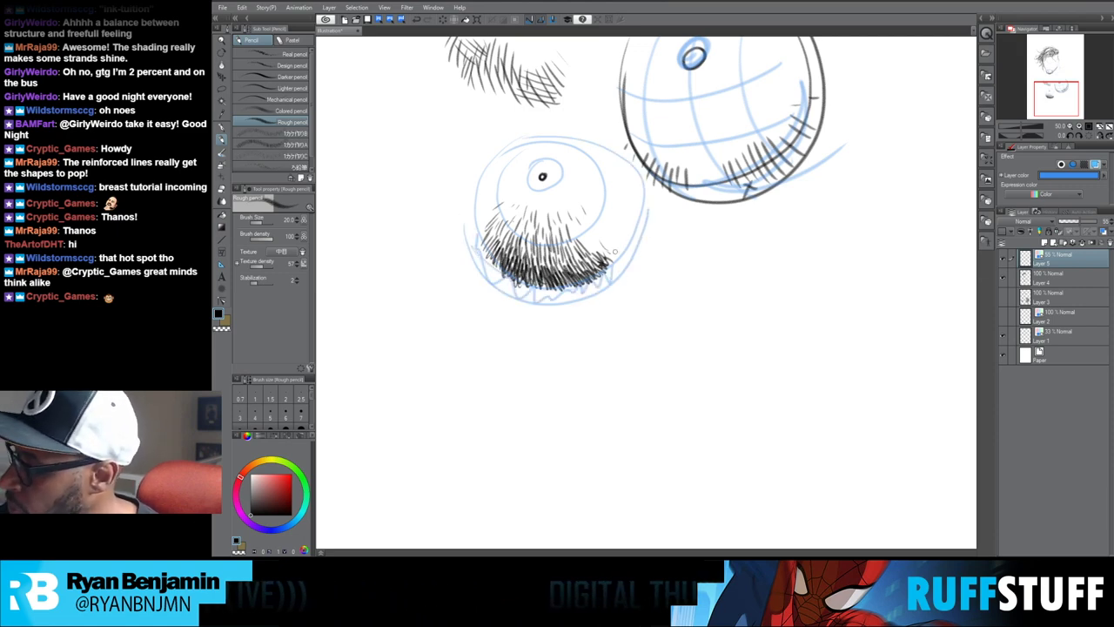
{"action": "left_click_drag", "start_coordinate": [449, 225], "coordinate": [497, 270]}
{"action": "left_click_drag", "start_coordinate": [668, 205], "coordinate": [644, 316]}
Step: Sketch and darken a moustache with short hair strokes above the mouth on Layer 4
{"action": "left_click_drag", "start_coordinate": [649, 166], "coordinate": [646, 376]}
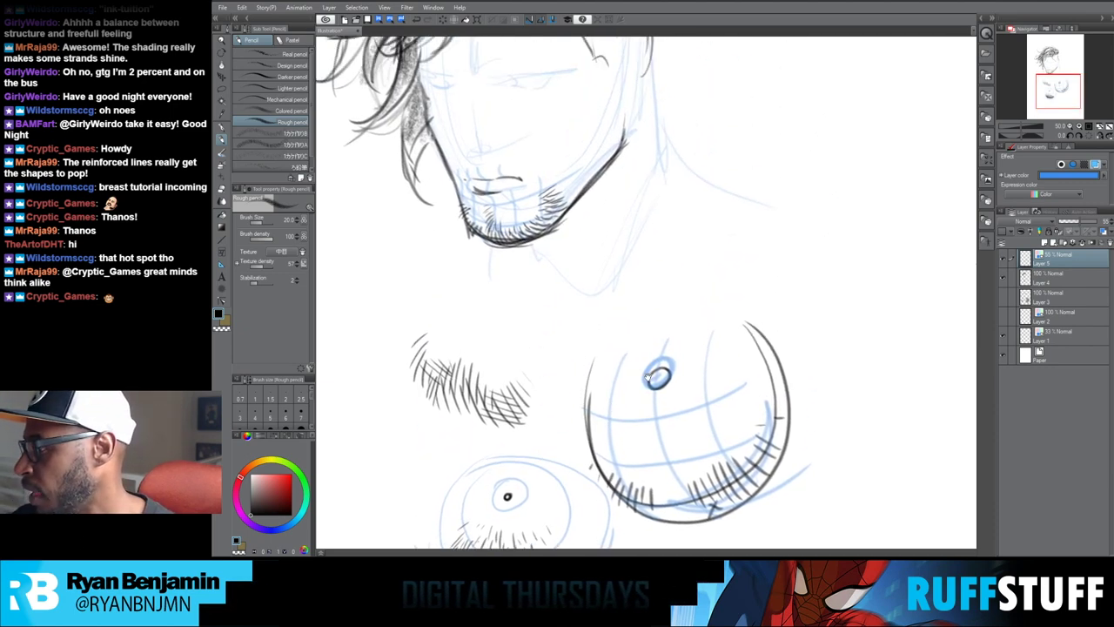
{"action": "left_click", "coordinate": [1058, 277]}
{"action": "left_click_drag", "start_coordinate": [561, 188], "coordinate": [567, 223]}
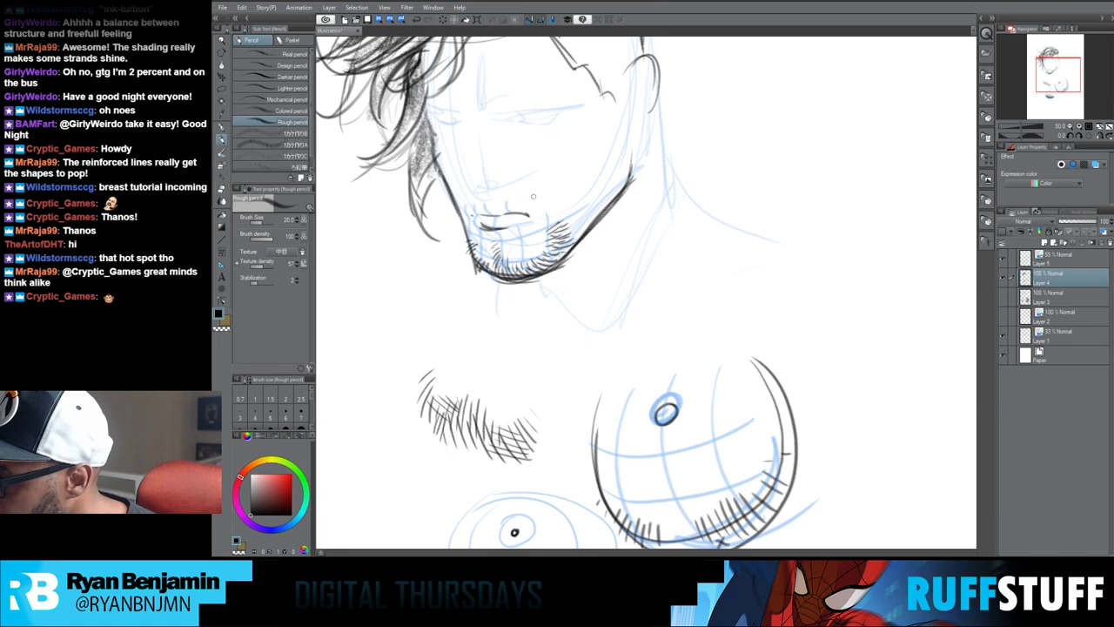
{"action": "left_click_drag", "start_coordinate": [528, 194], "coordinate": [520, 201]}
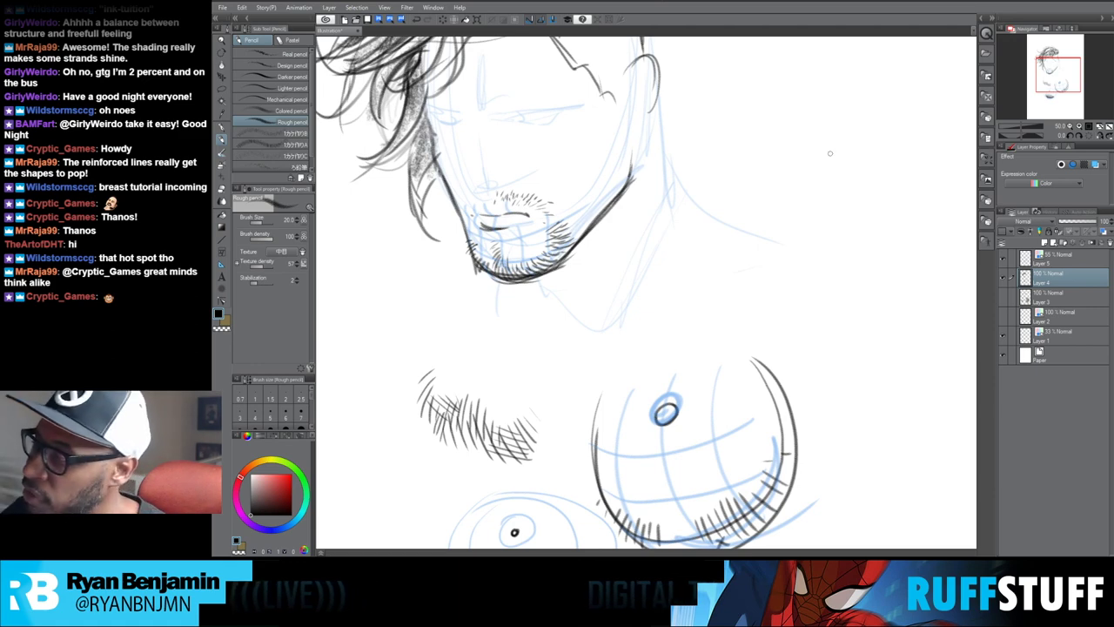
{"action": "left_click_drag", "start_coordinate": [550, 204], "coordinate": [542, 212]}
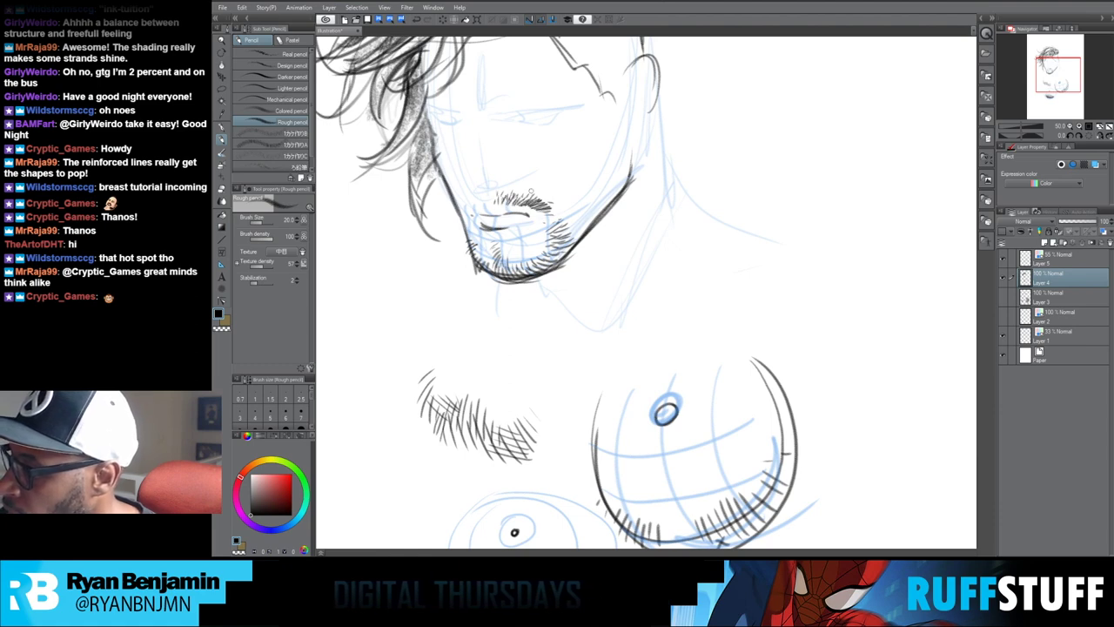
Step: Clear the blue guides on Layer 5 and sketch a shaded circle over the mouth with lines radiating across the face
{"action": "left_click", "coordinate": [1056, 257]}
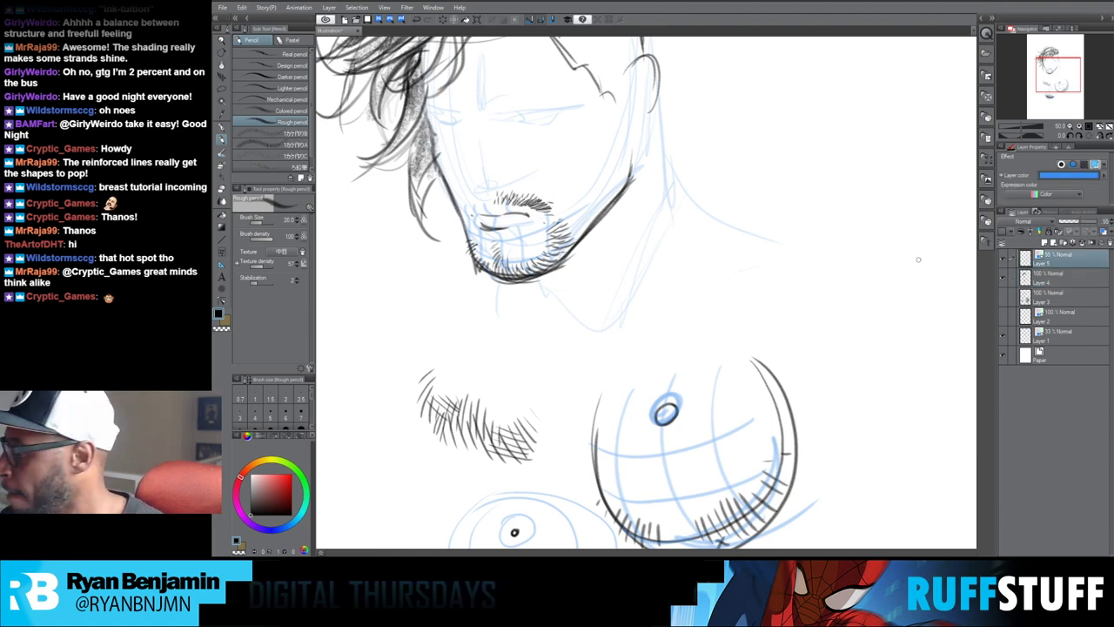
{"action": "key", "text": "Delete"}
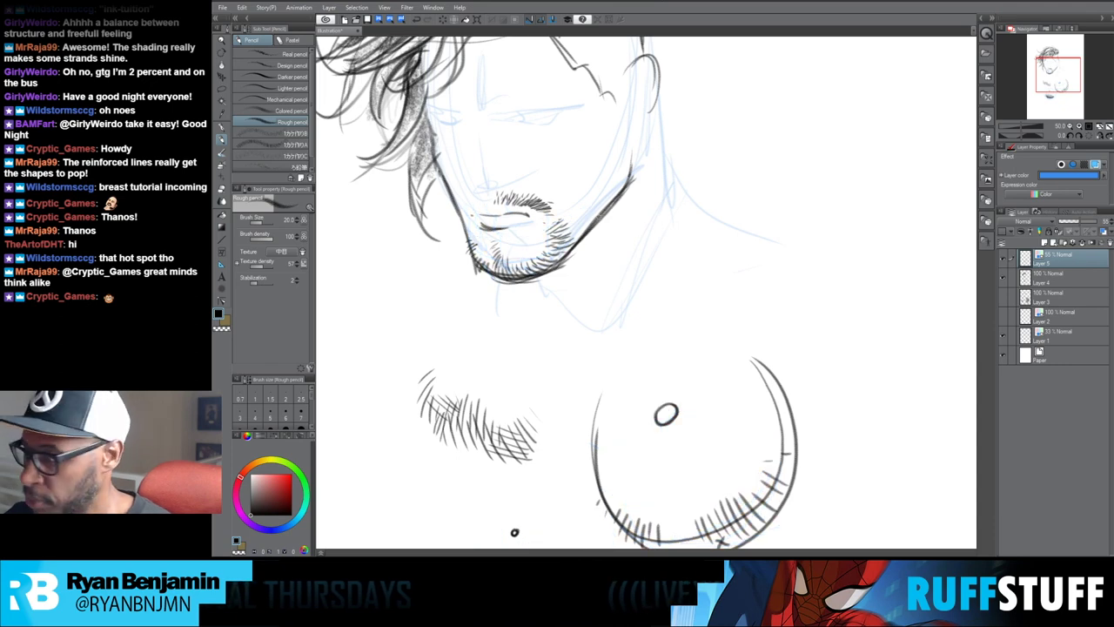
{"action": "left_click_drag", "start_coordinate": [481, 229], "coordinate": [508, 225]}
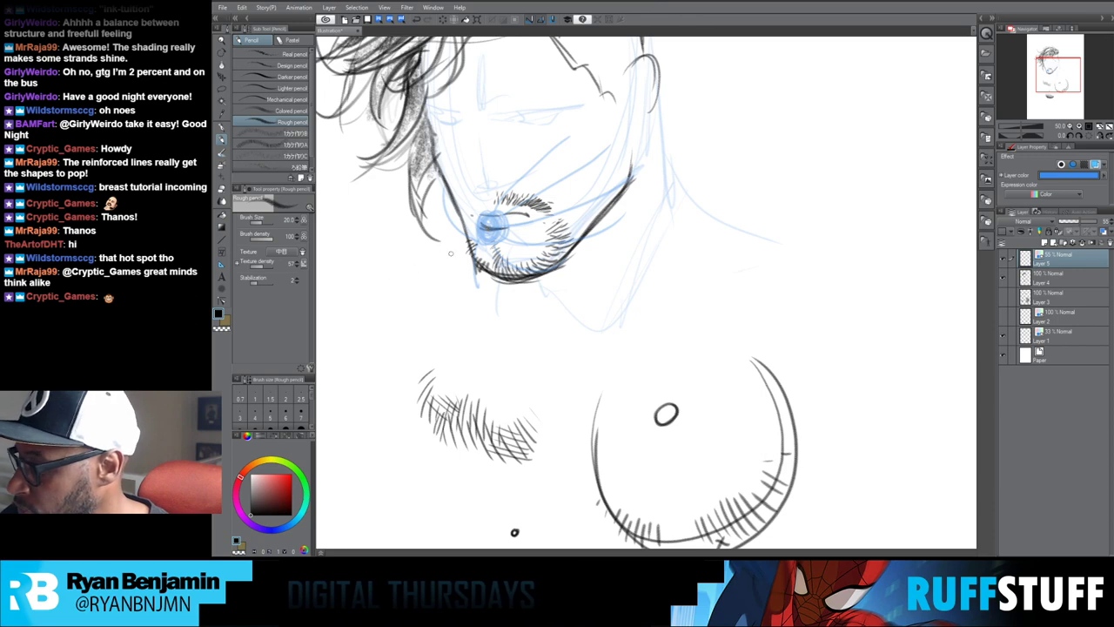
{"action": "left_click", "coordinate": [1037, 277]}
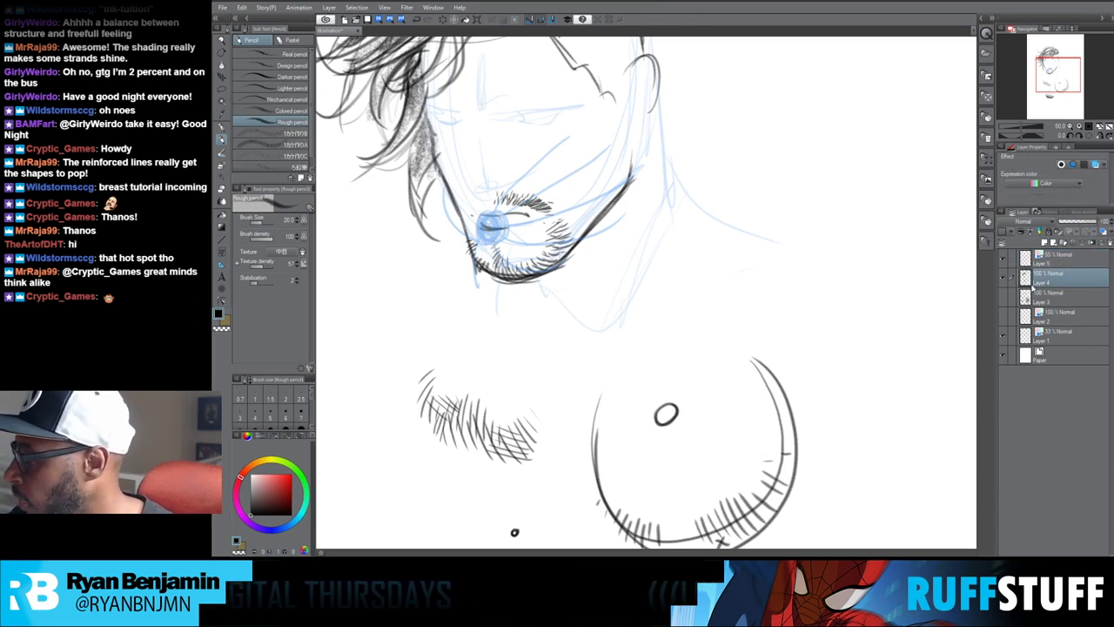